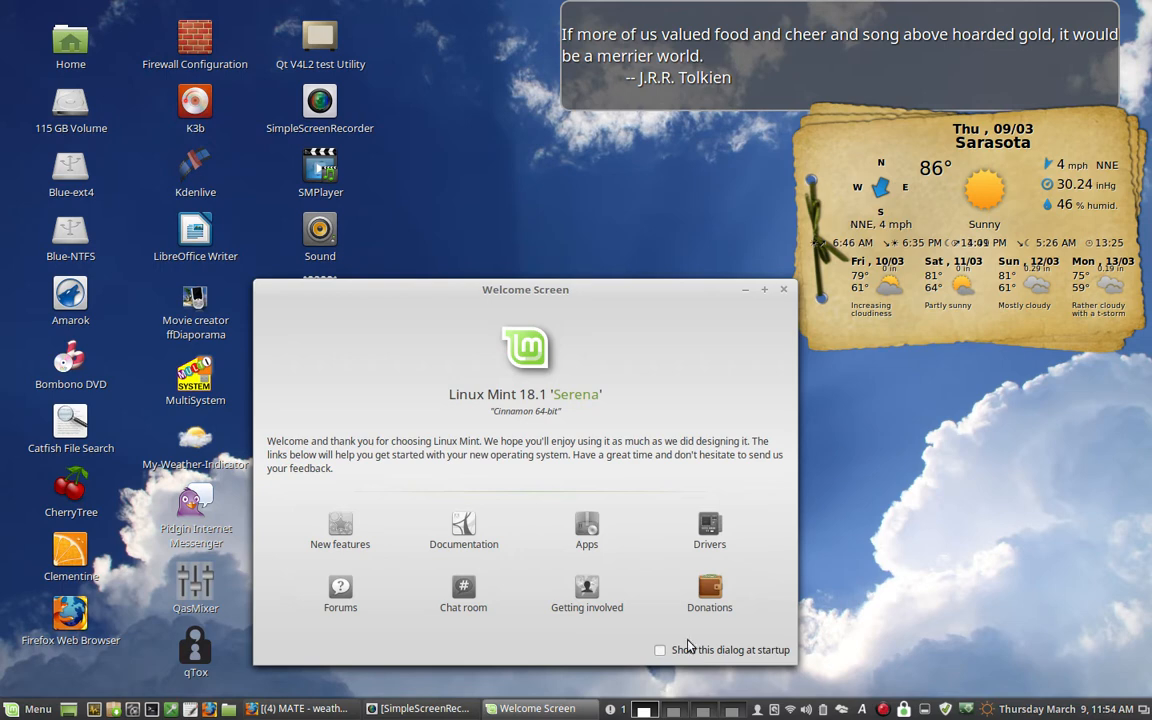
- View the weather widget on the second workspace and return to the first workspace
left_click(672, 710)
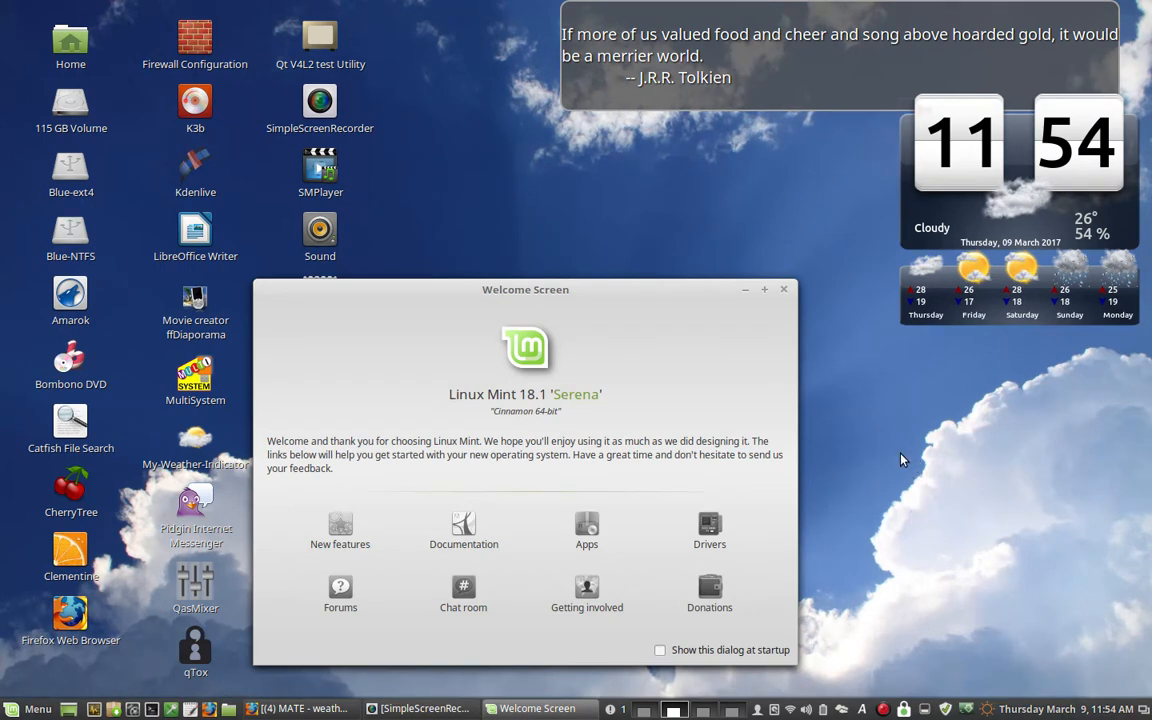
left_click(645, 710)
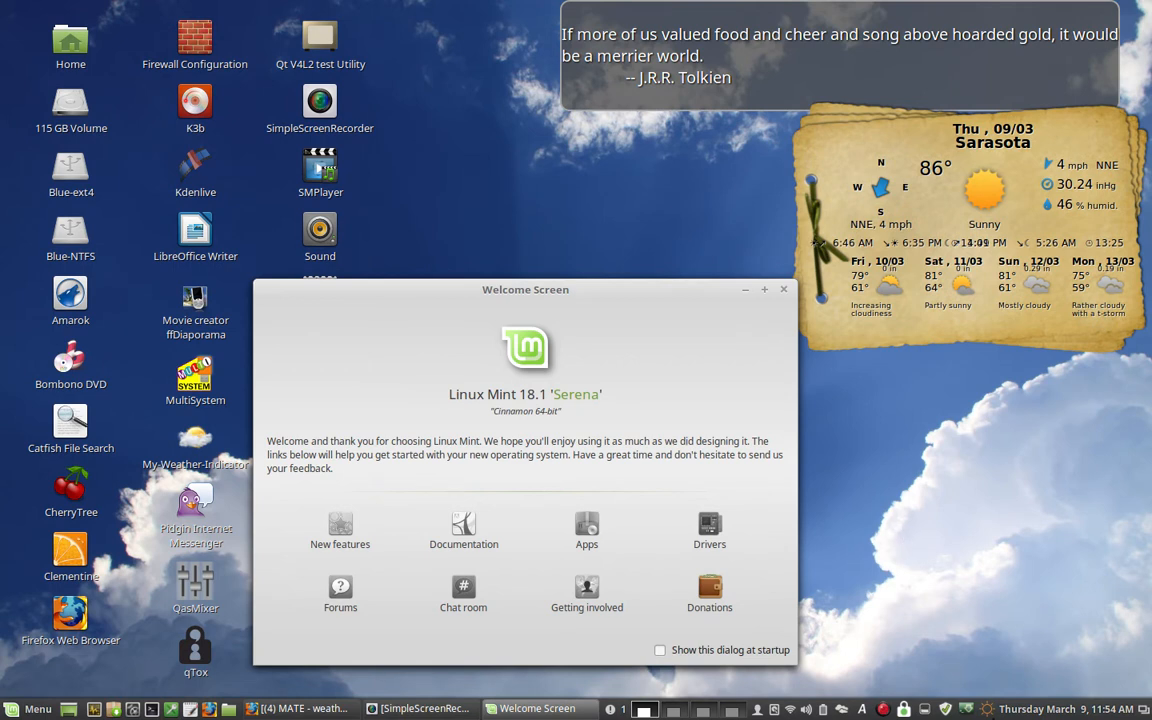
- Open the Gis Weather preferences for the widget on the first workspace
right_click(986, 710)
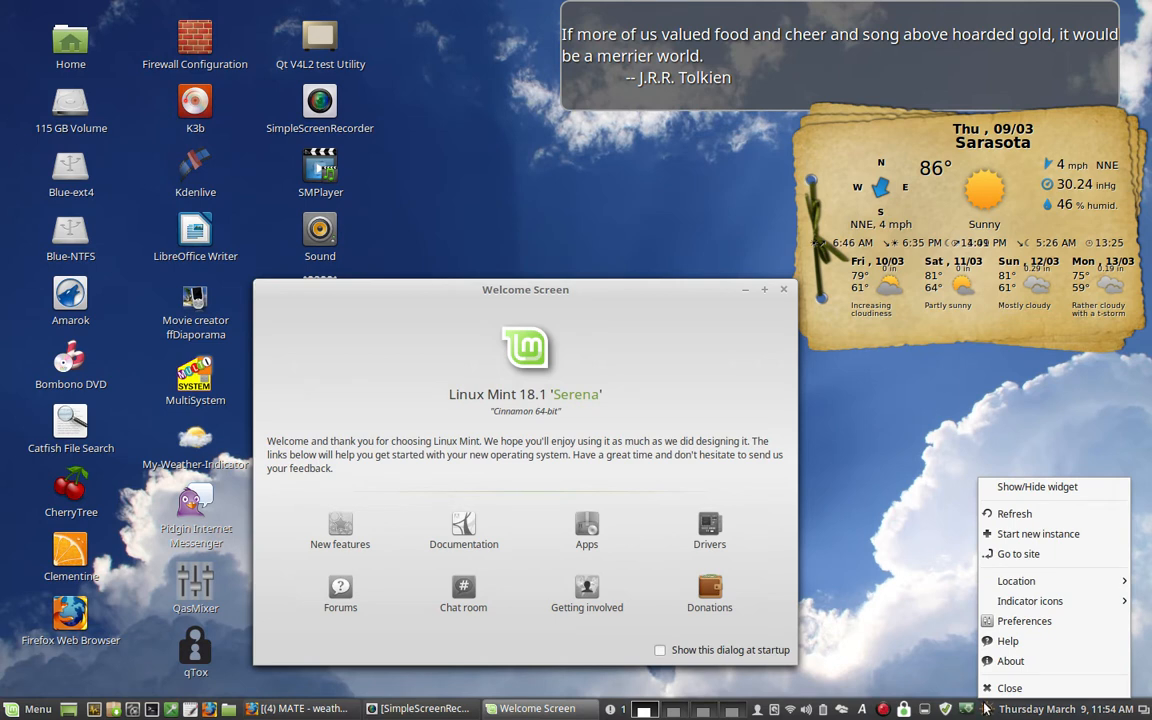
left_click(929, 621)
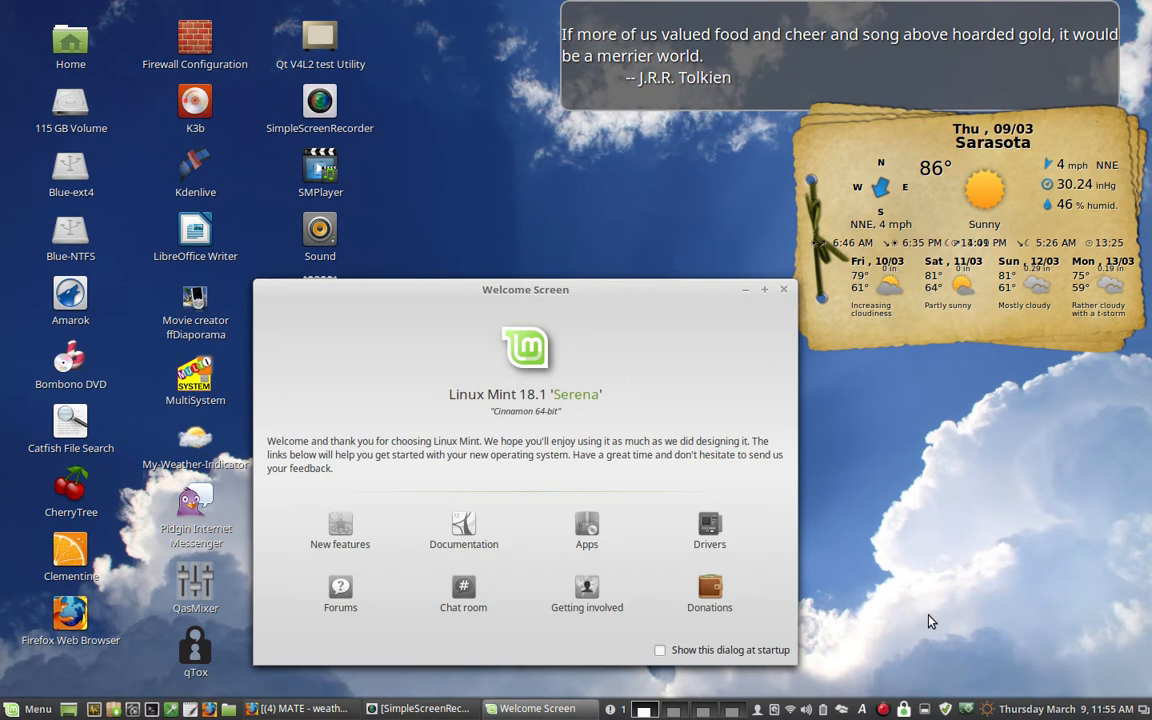
left_click(988, 711)
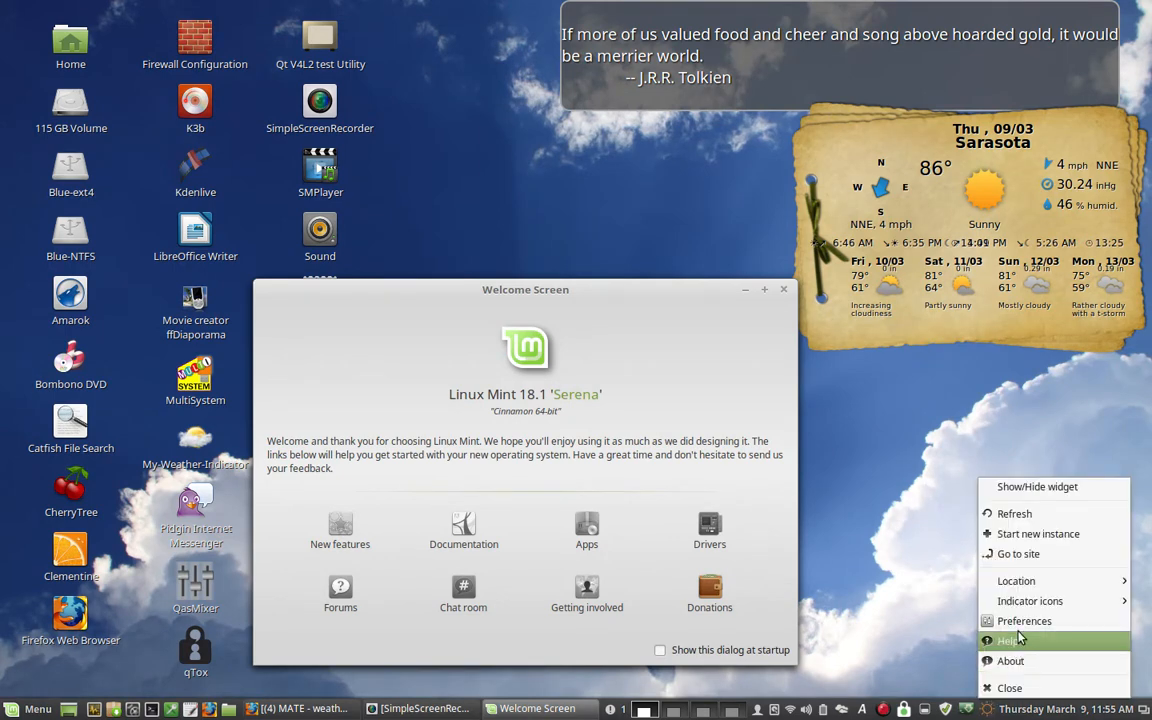
left_click(1020, 624)
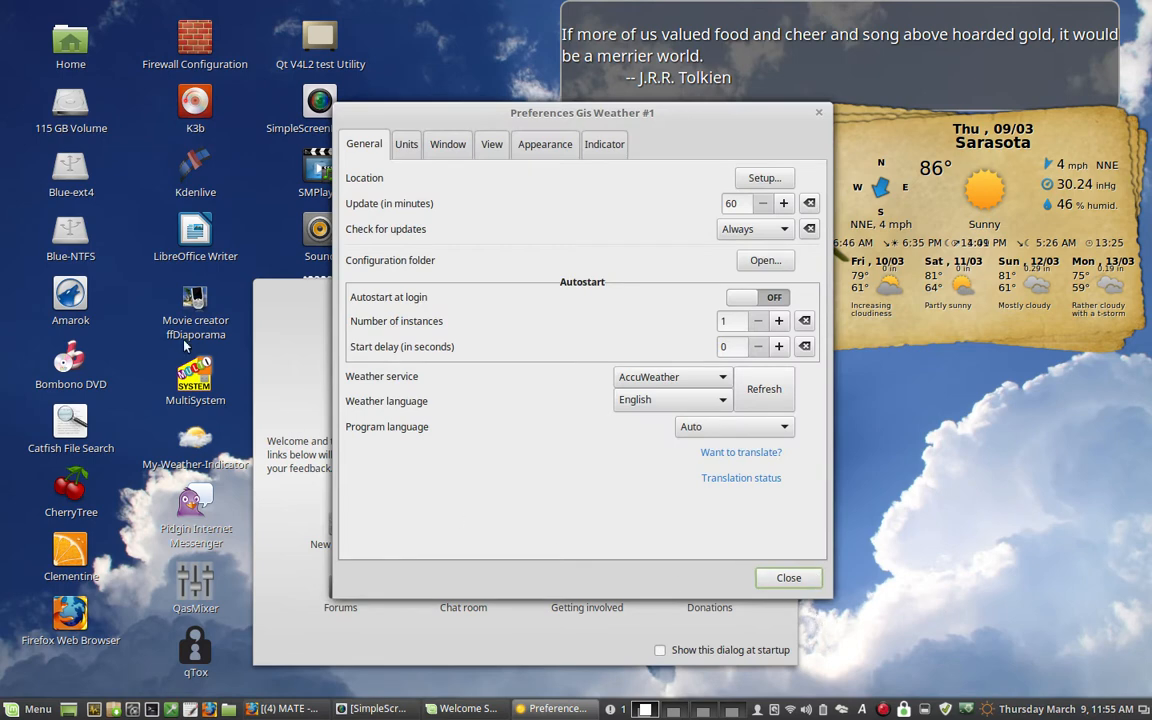
- Minimize the Welcome Screen and move the Preferences window clear of the weather widget
left_click(262, 319)
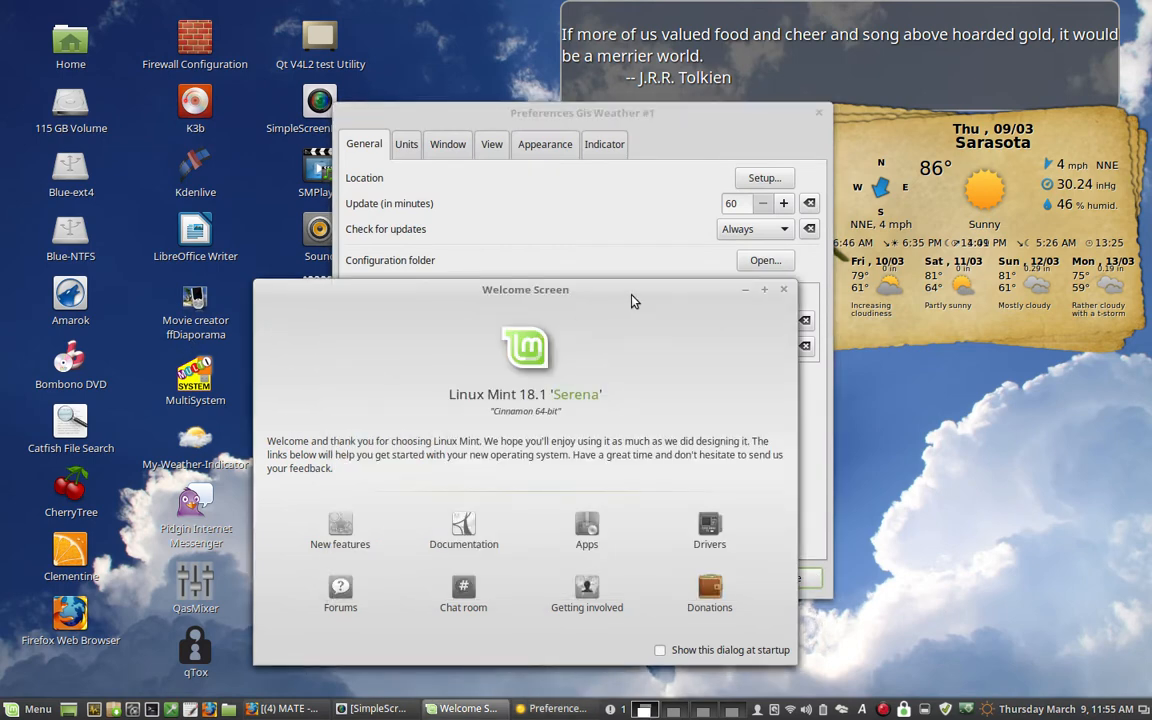
left_click(745, 290)
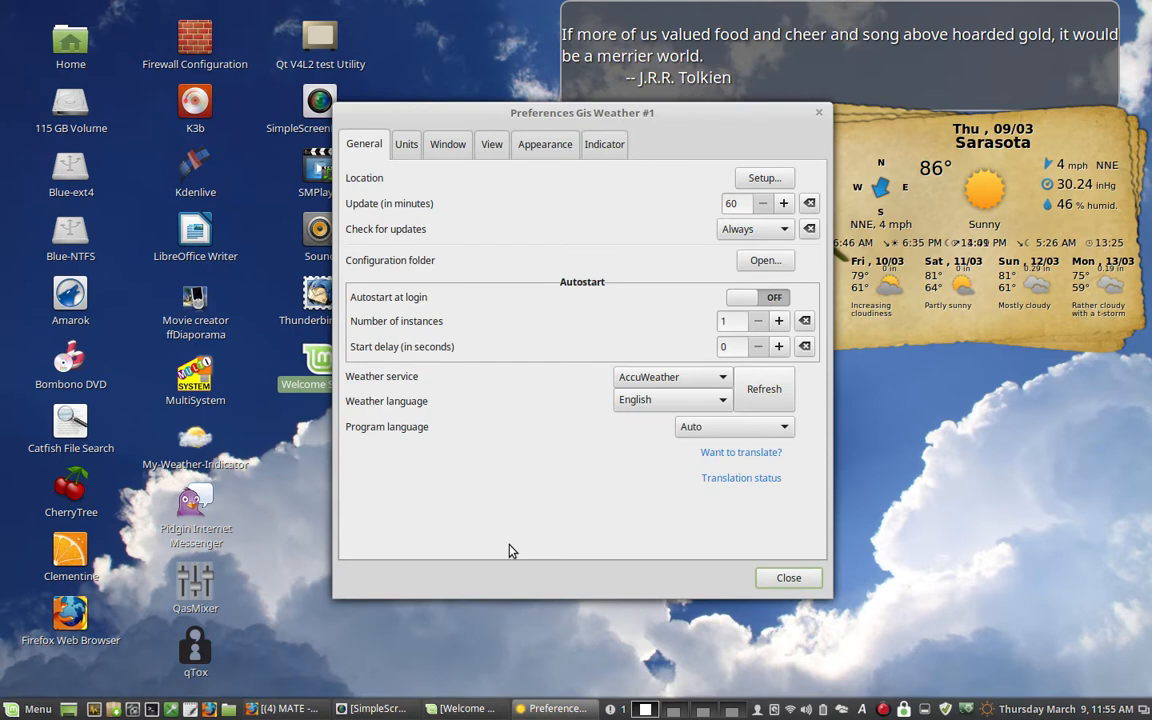
left_click_drag(462, 115, 372, 193)
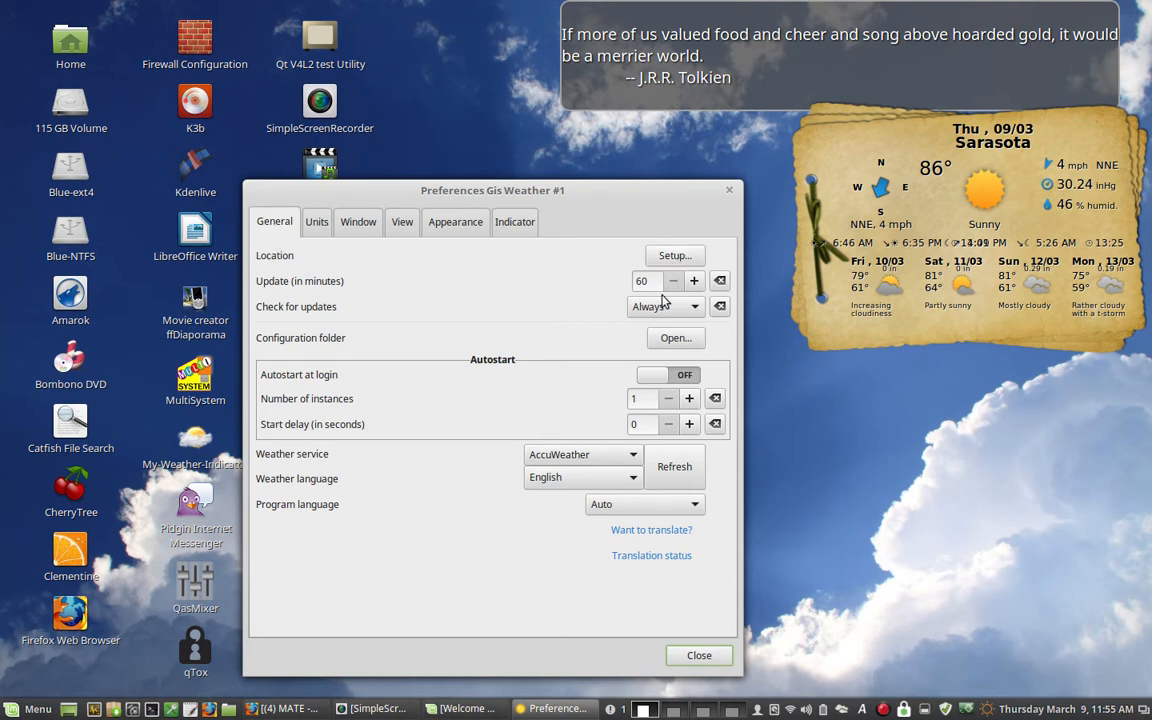
- Open the widget's location setup and follow its link to the AccuWeather website
left_click(683, 257)
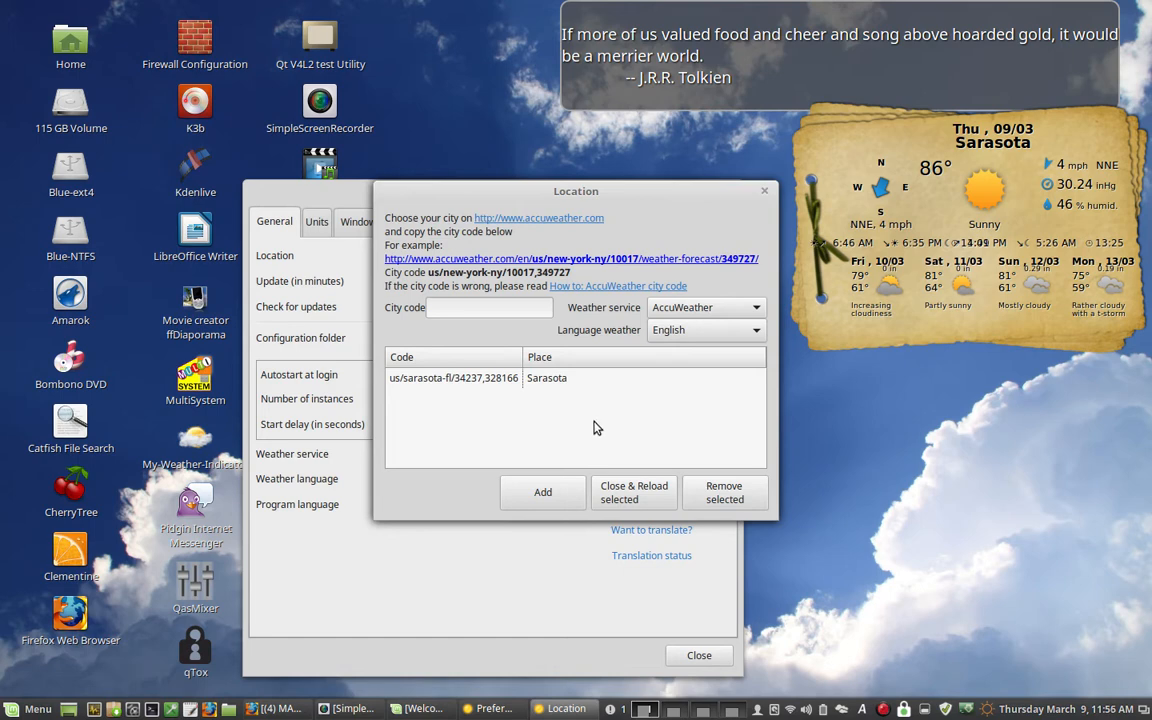
left_click_drag(495, 196, 476, 290)
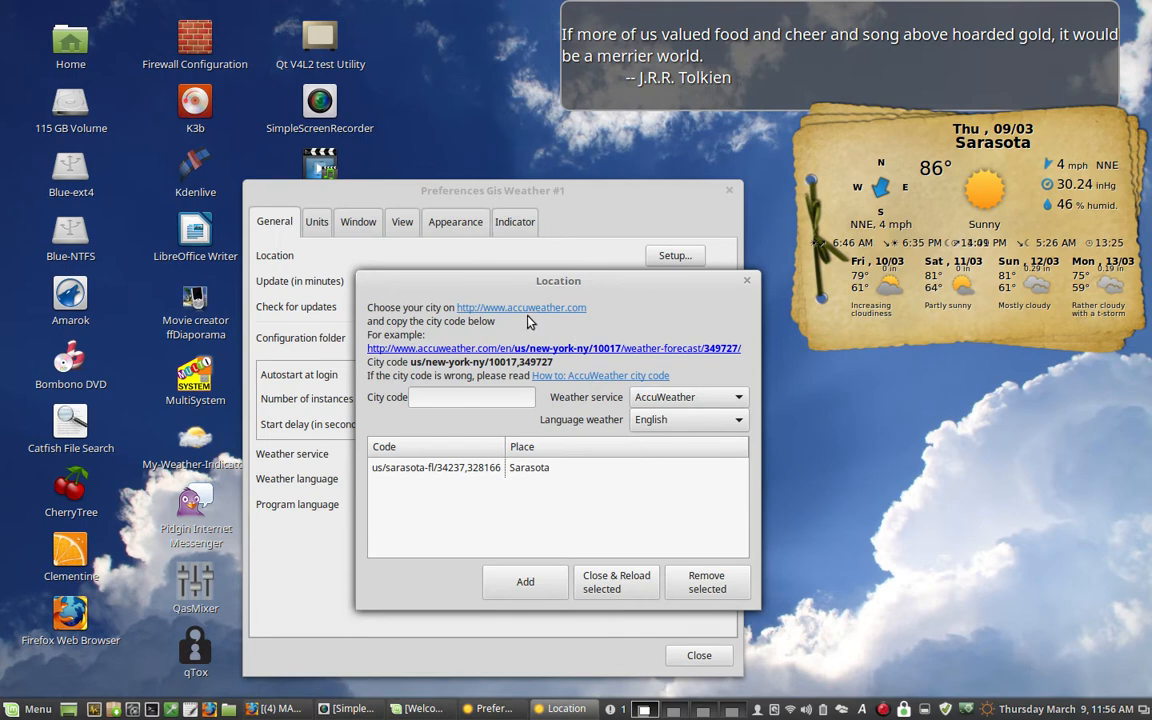
left_click(746, 281)
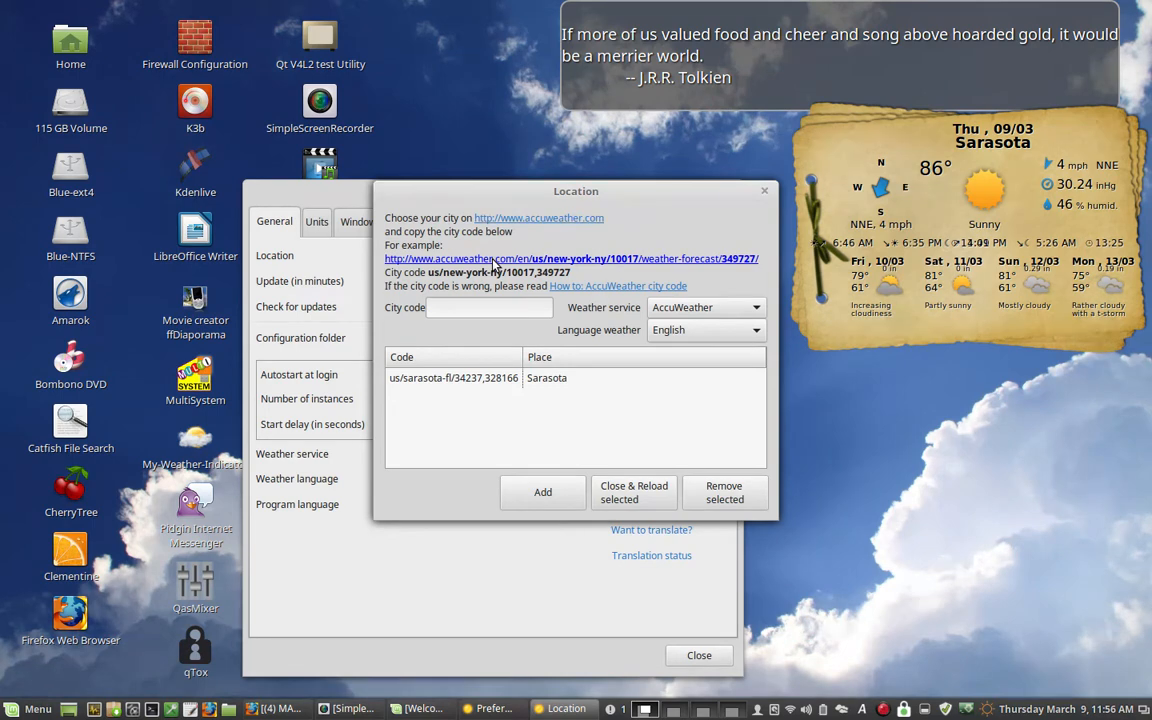
left_click(547, 220)
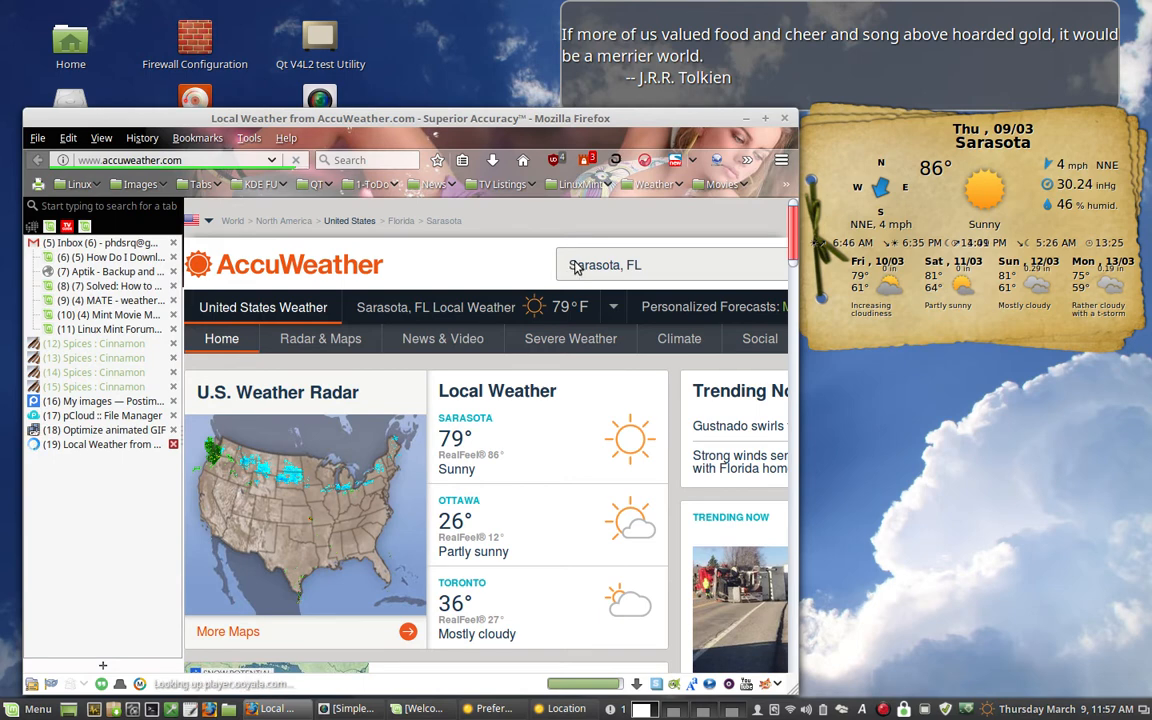
- Search the AccuWeather website for "Kerikeri, New Zealand" and open its forecast page
left_click(569, 265)
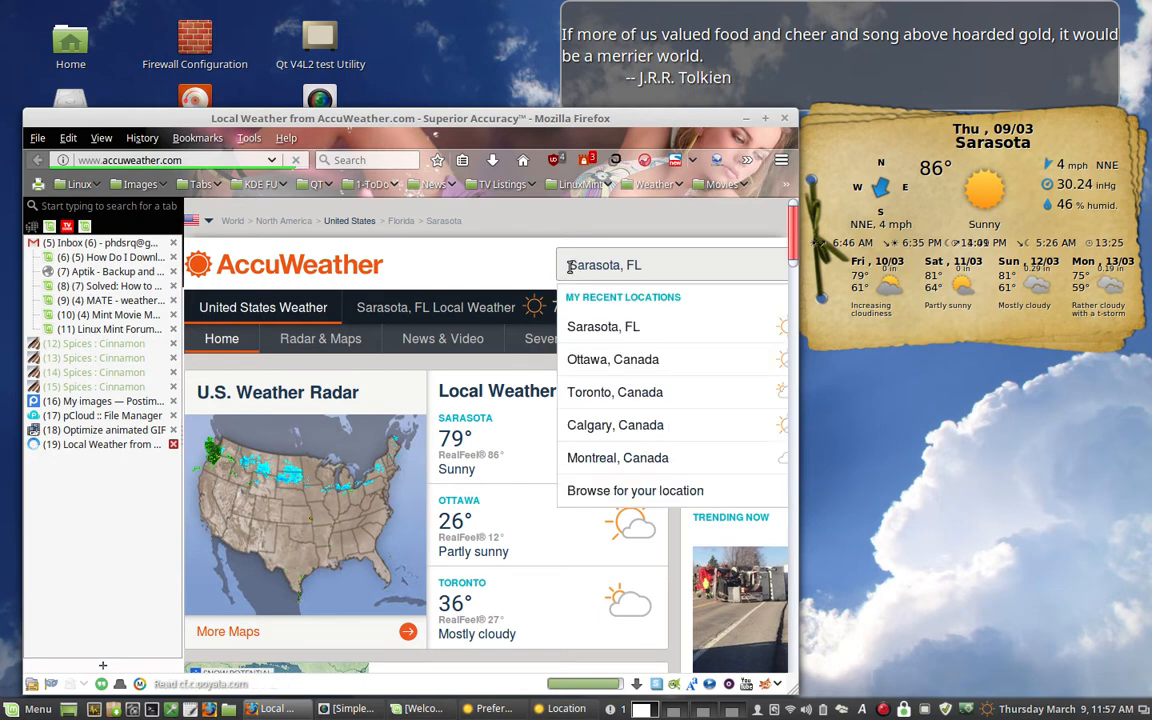
left_click_drag(569, 265, 728, 268)
key("BackSpace")
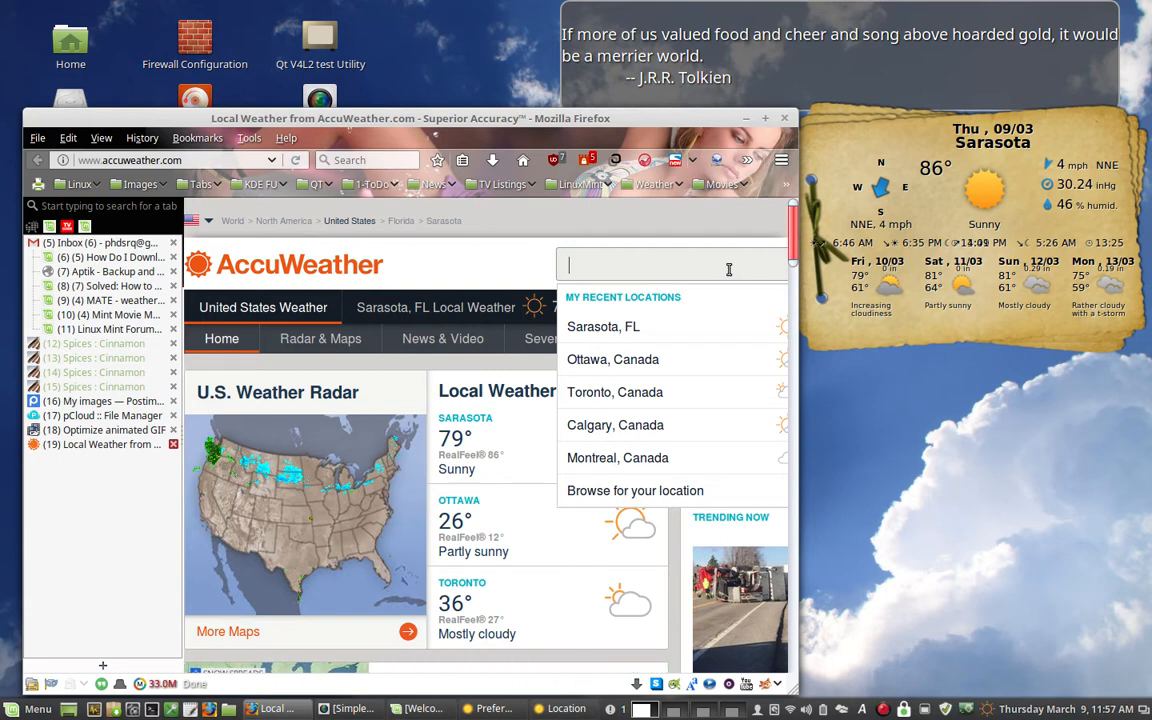
type("Kerikeri, New Zealand")
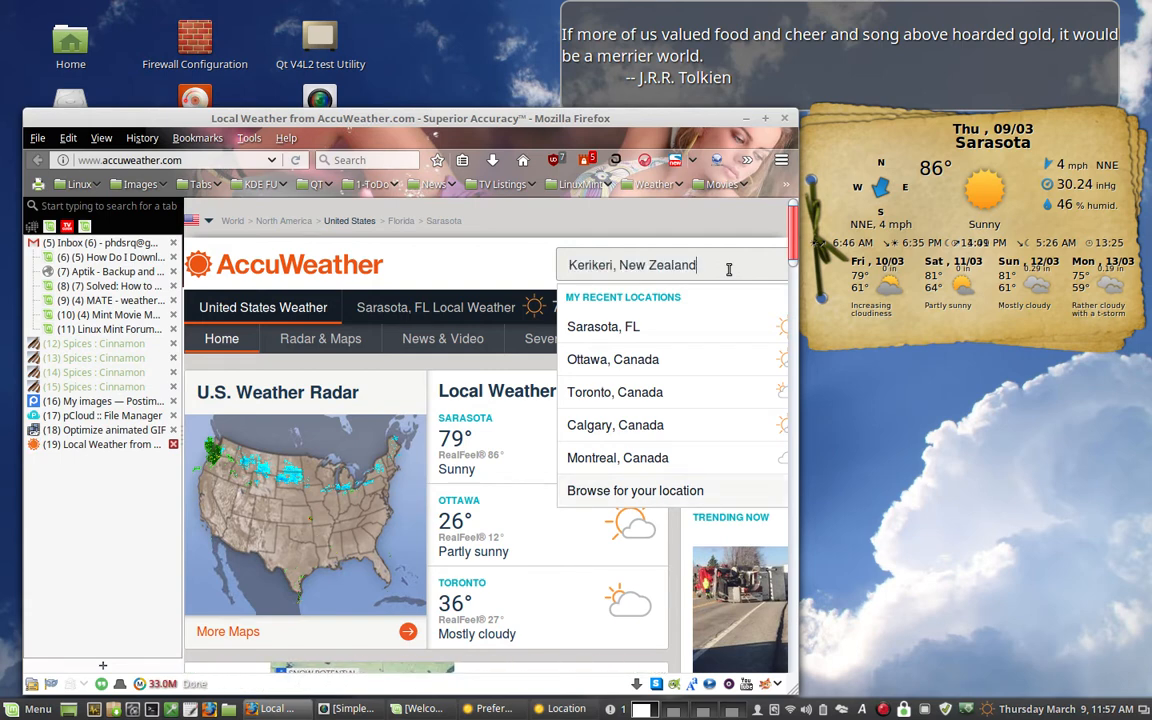
key("Return")
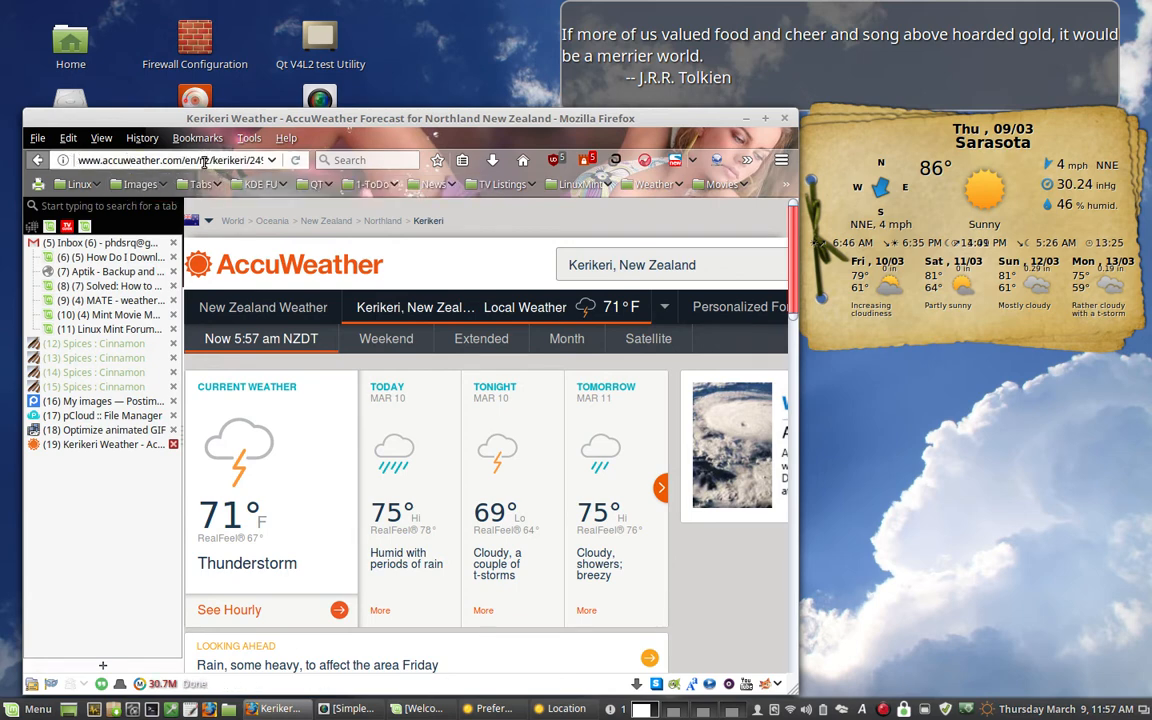
- Copy the nz/kerikeri/249833/weather-forecast/249833 part of the page address into the Location dialog's city code
left_click(568, 710)
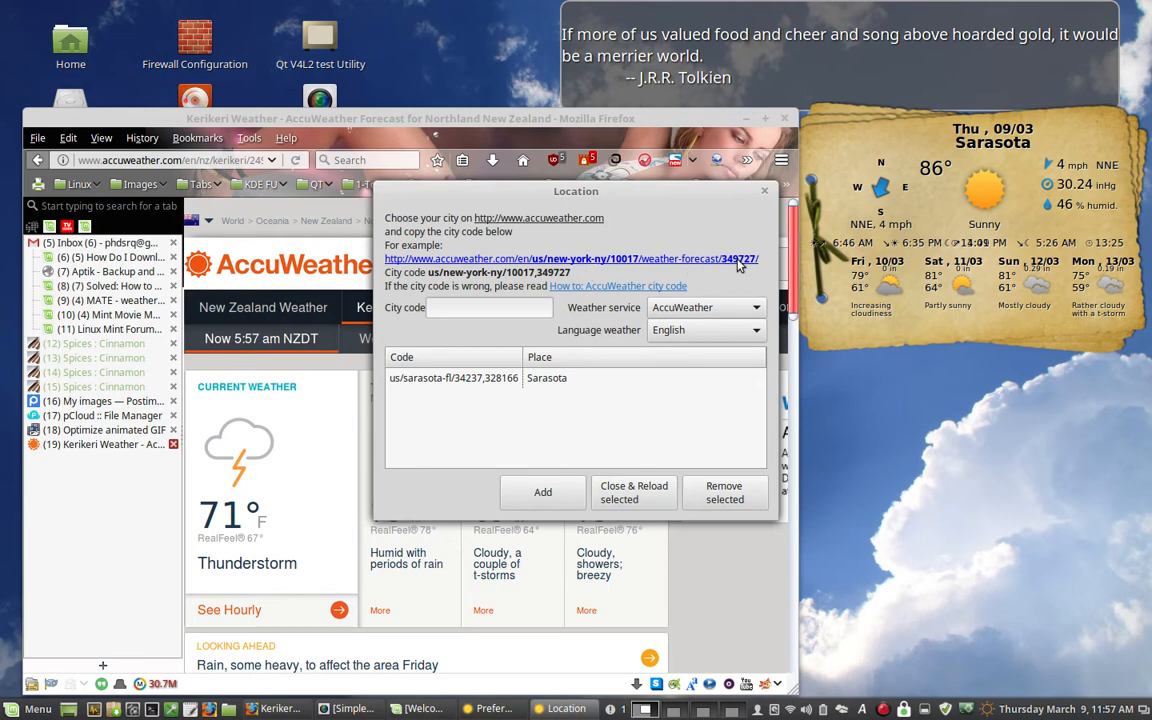
left_click(152, 168)
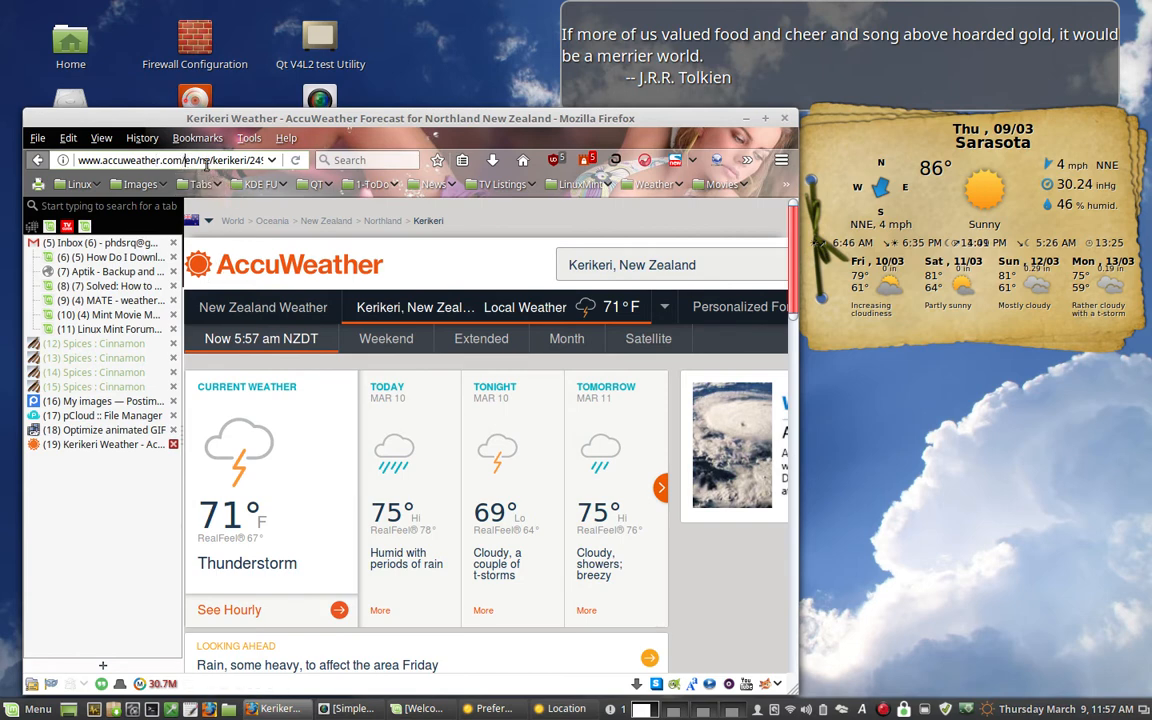
left_click(198, 160)
key("shift+Right")
key("shift+Right")
key("shift+Right")
key("shift+Right")
key("shift+Right")
key("shift+Right")
key("shift+Right")
key("shift+Right")
key("shift+Right")
key("shift+Right")
key("shift+Right")
key("shift+Right")
key("shift+Right")
key("shift+Right")
key("shift+Right")
key("shift+Right")
key("shift+Right")
key("shift+Right")
key("shift+Right")
key("shift+Right")
key("shift+Right")
key("shift+Right")
key("shift+Right")
key("shift+Right")
key("shift+Right")
key("shift+Right")
key("shift+Right")
key("shift+Right")
key("shift+Right")
key("shift+Right")
key("shift+Right")
key("shift+Right")
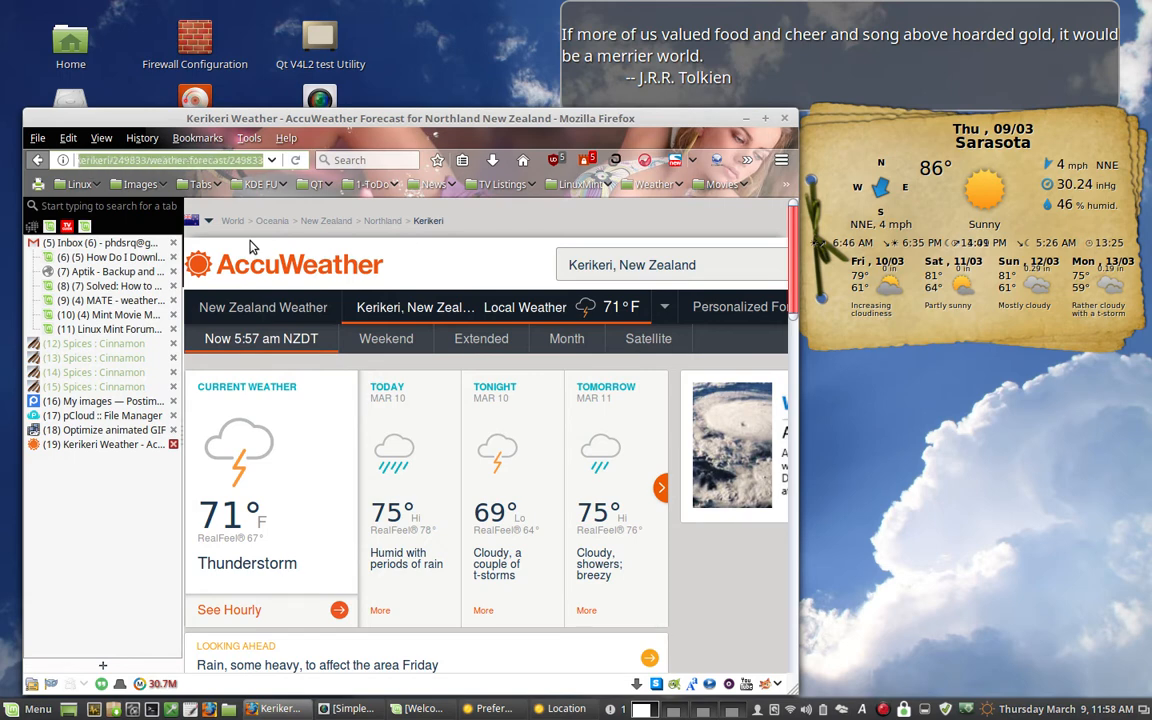
right_click(168, 160)
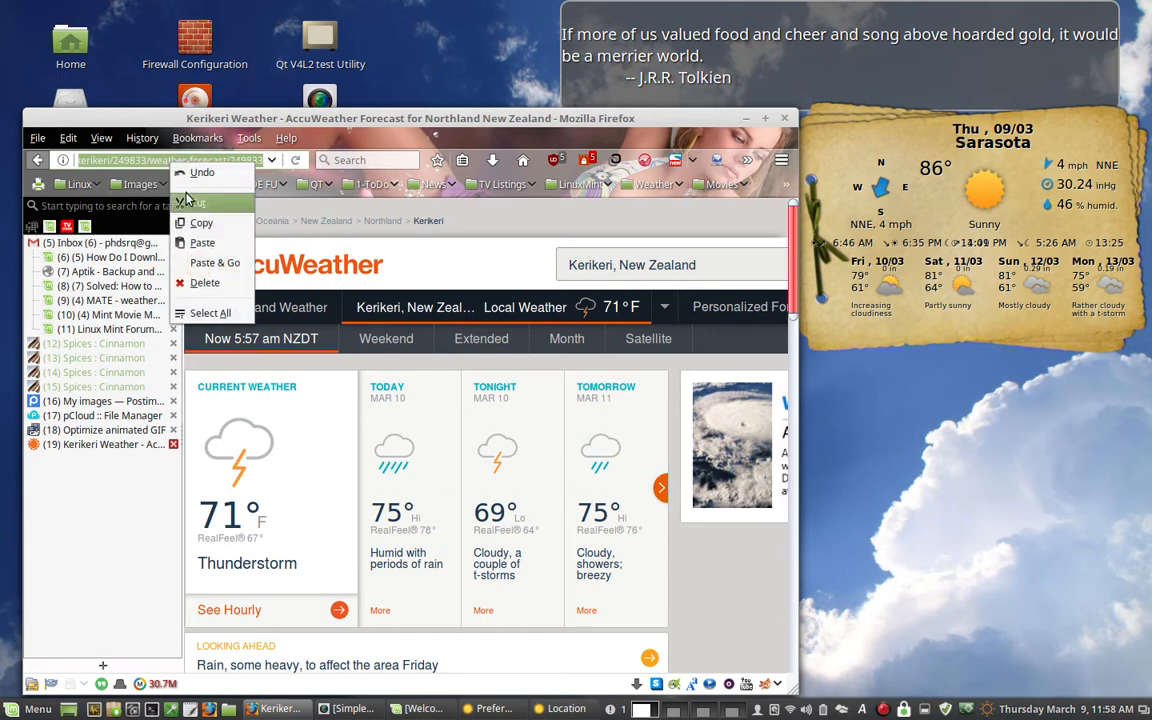
left_click(197, 224)
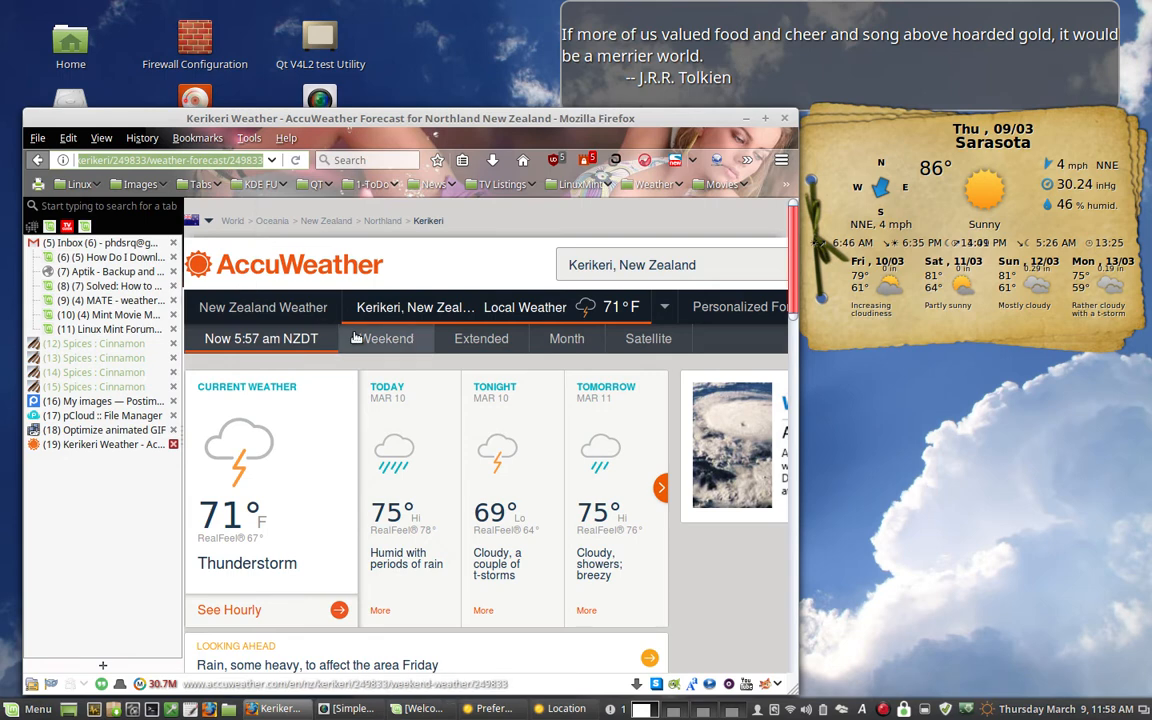
left_click(562, 708)
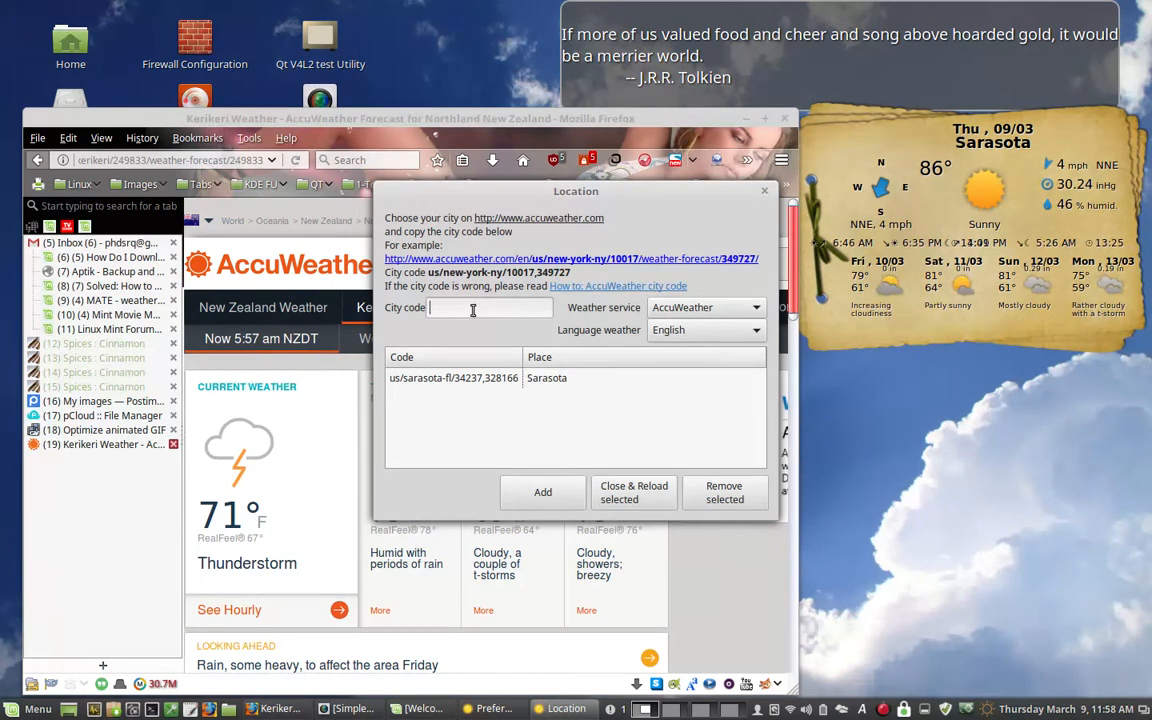
key("ctrl+v")
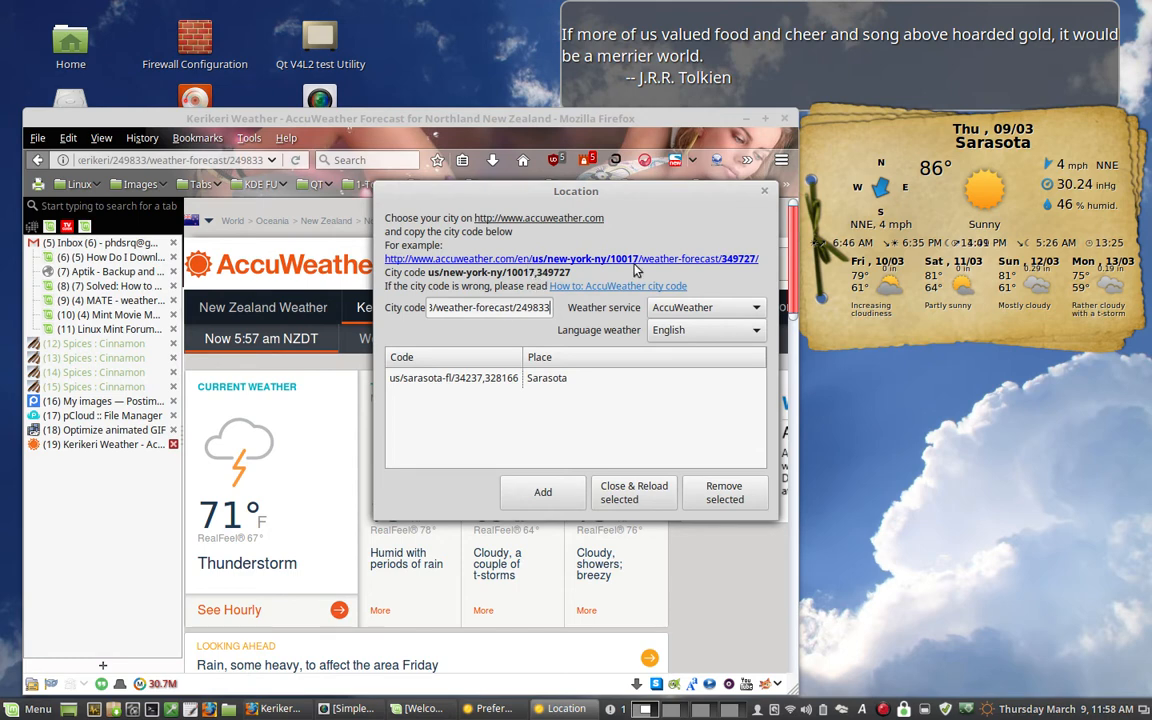
- Edit the city code to nz/kerikeri/249833,249833 and add it to the location list
left_click(436, 309)
key("Left")
key("Left")
key("Left")
key("Left")
key("Left")
key("Right")
key("Right")
key("Right")
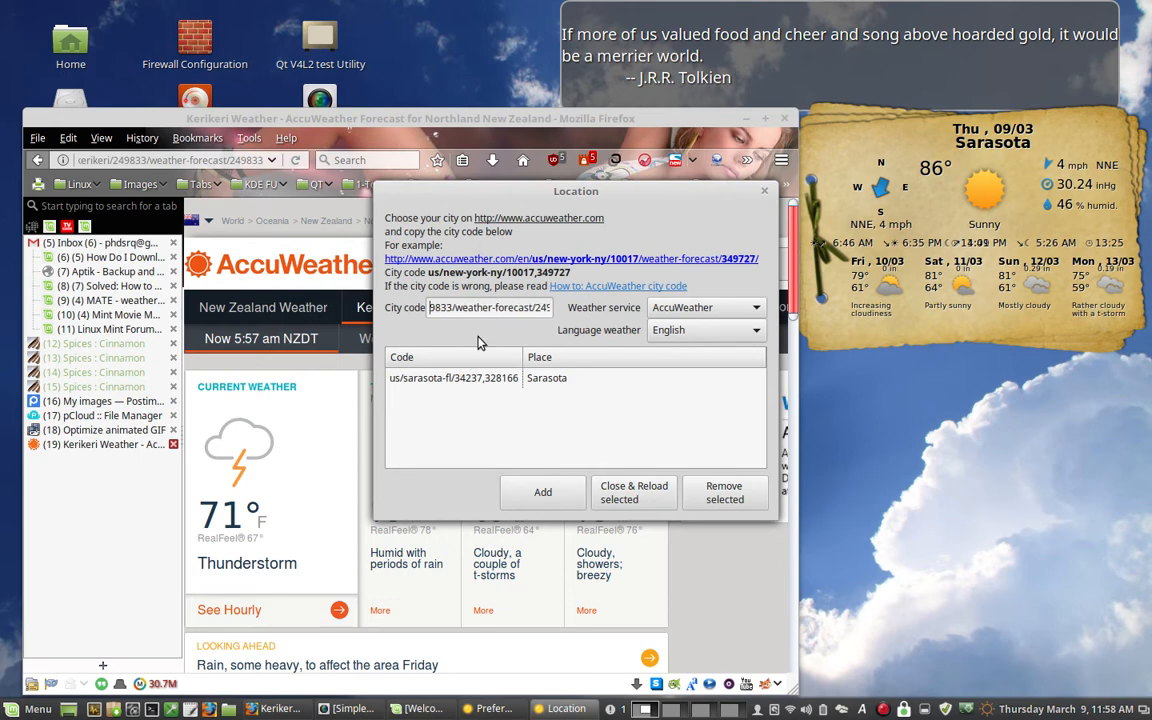
key("Left")
key("Left")
key("Left")
key("Left")
key("Left")
key("Left")
key("Right")
key("Right")
key("Right")
key("Right")
key("Right")
key("Right")
key("Right")
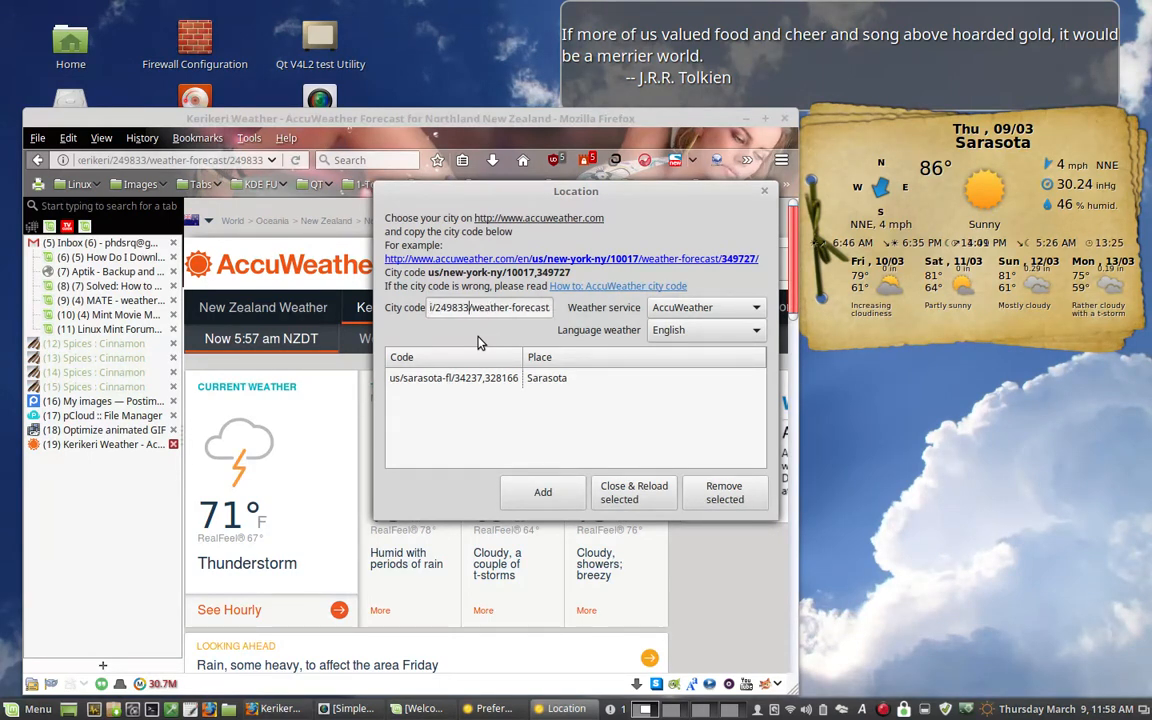
key("Delete")
key("Delete")
key("Delete")
key("Delete")
key("Delete")
key("Delete")
key("Delete")
key("Delete")
key("Delete")
key("Delete")
key("Delete")
key("Delete")
key("Delete")
key("Delete")
key("Delete")
key("Delete")
key("Delete")
key("Delete")
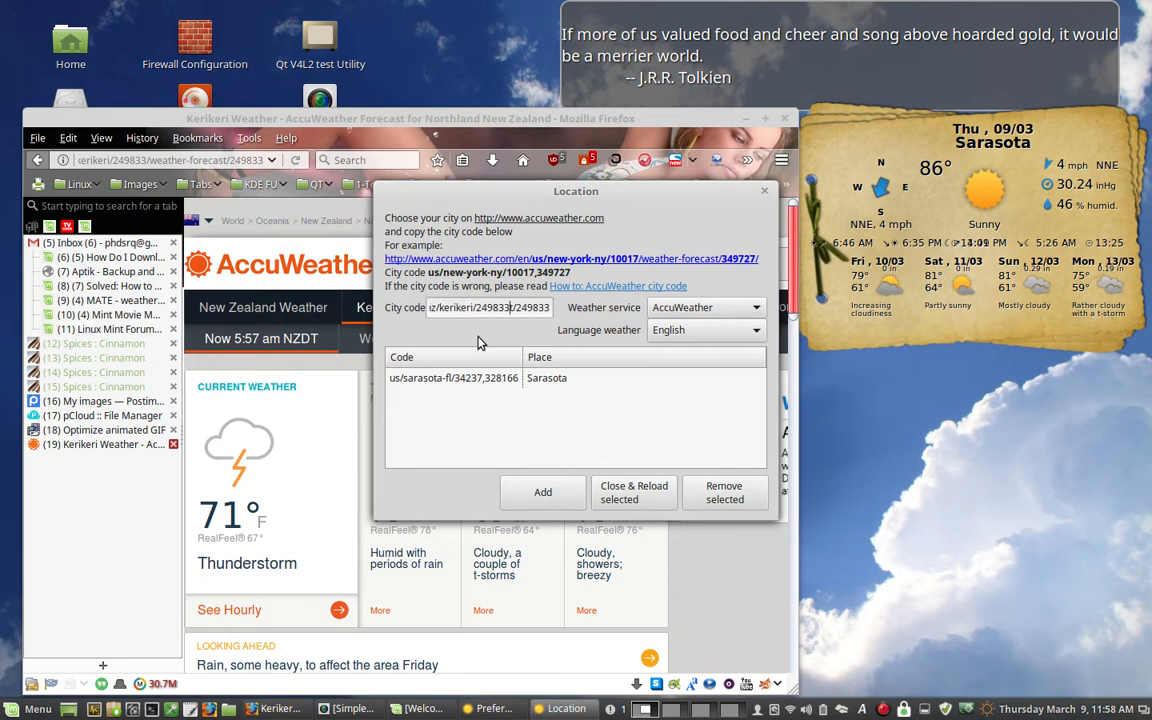
type(",")
left_click(540, 496)
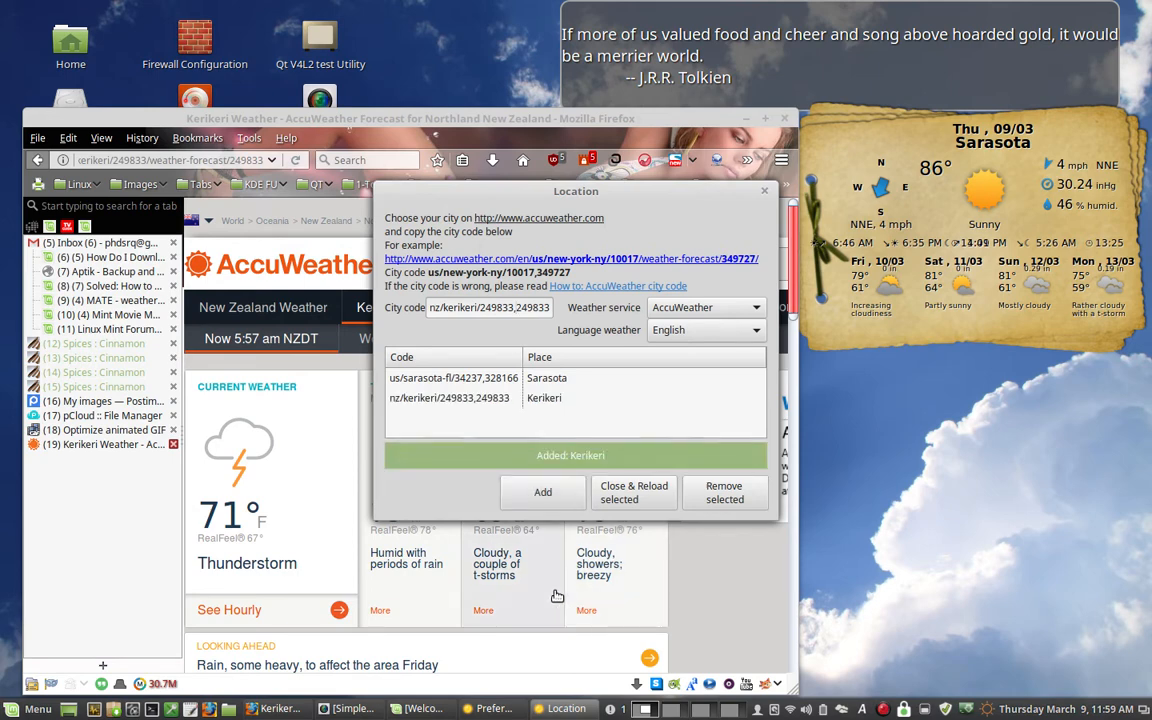
- Remove Sarasota from the location list and reload the widget with Kerikeri
left_click(462, 379)
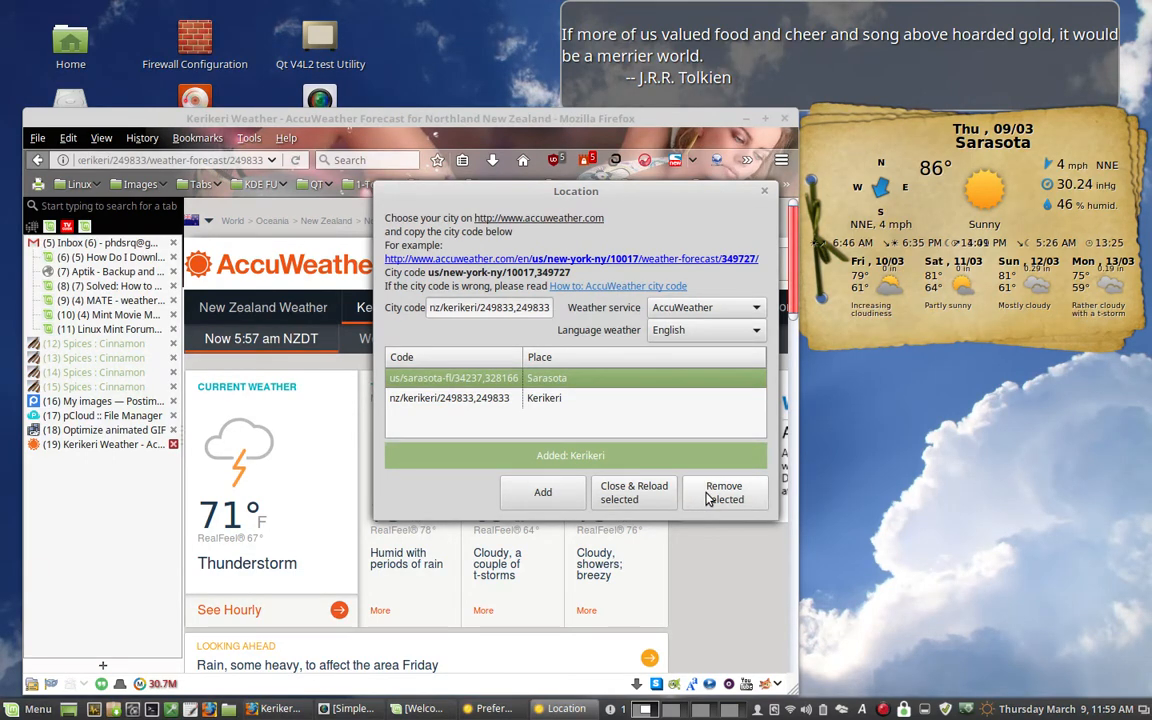
left_click(708, 497)
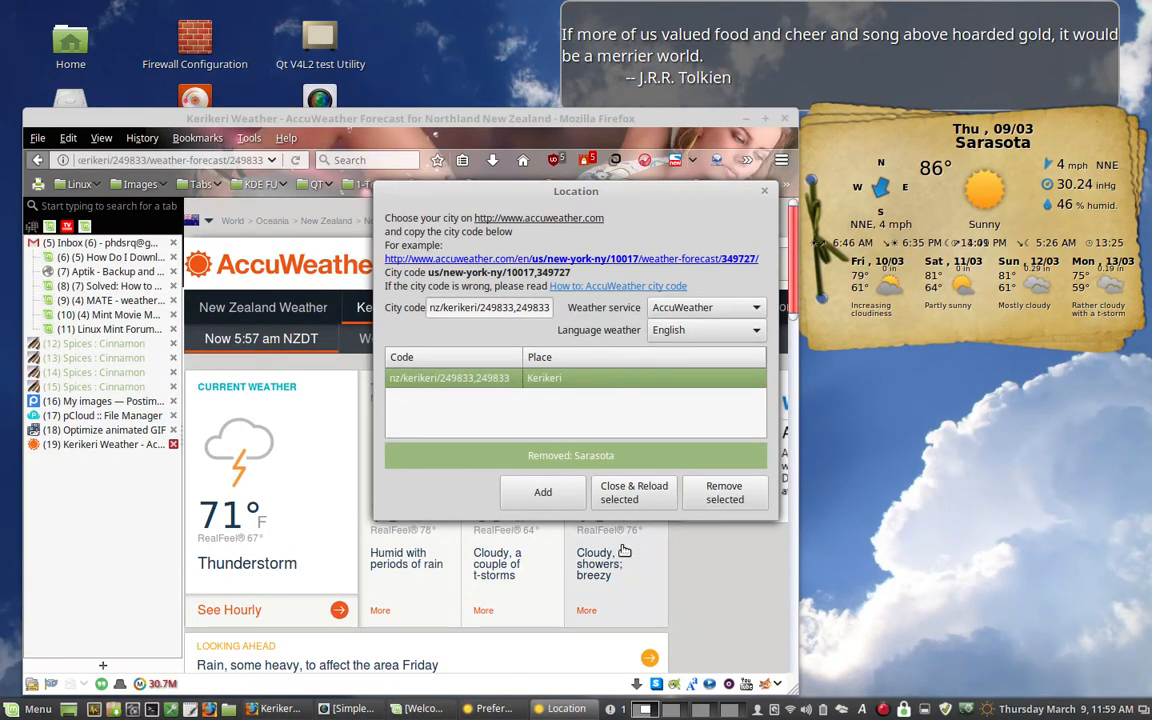
left_click(648, 497)
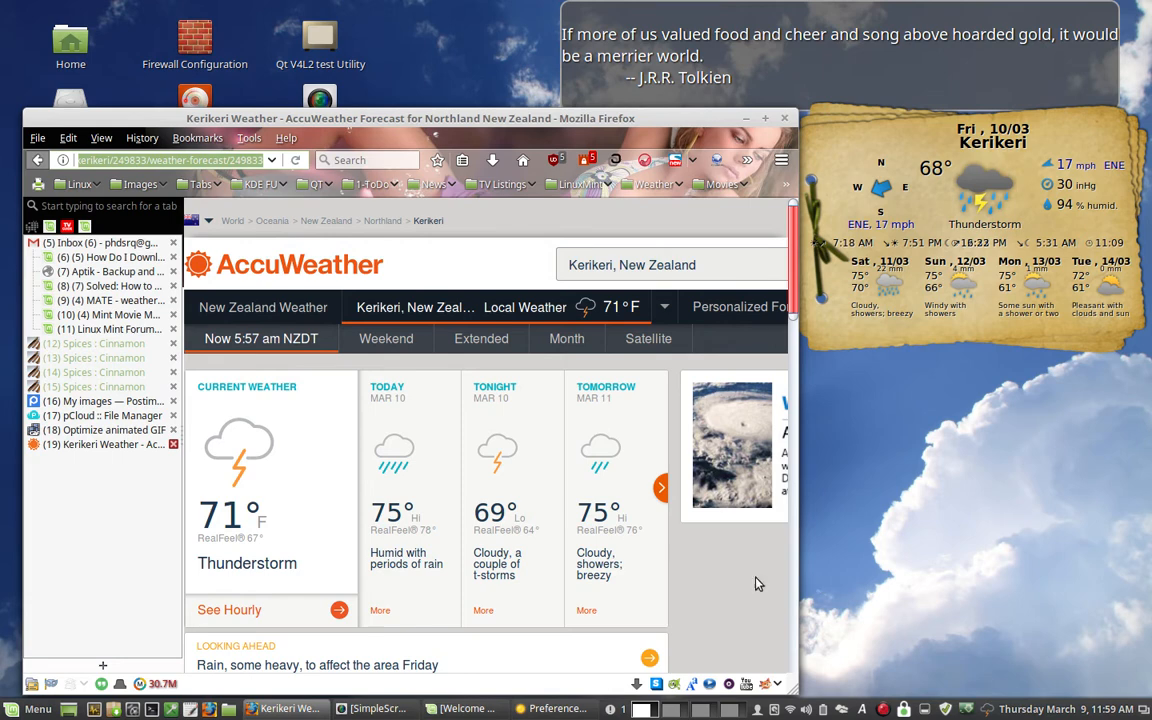
- Return to the Gis Weather preferences and review the available weather services, keeping AccuWeather
left_click(555, 708)
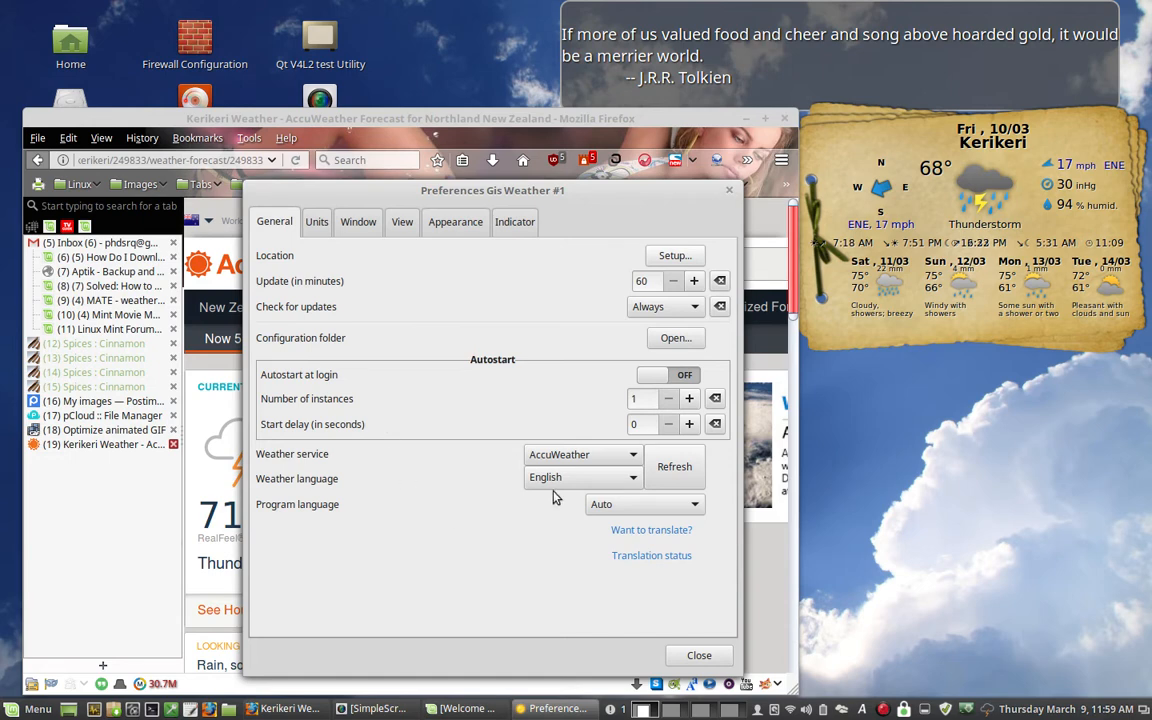
left_click(612, 458)
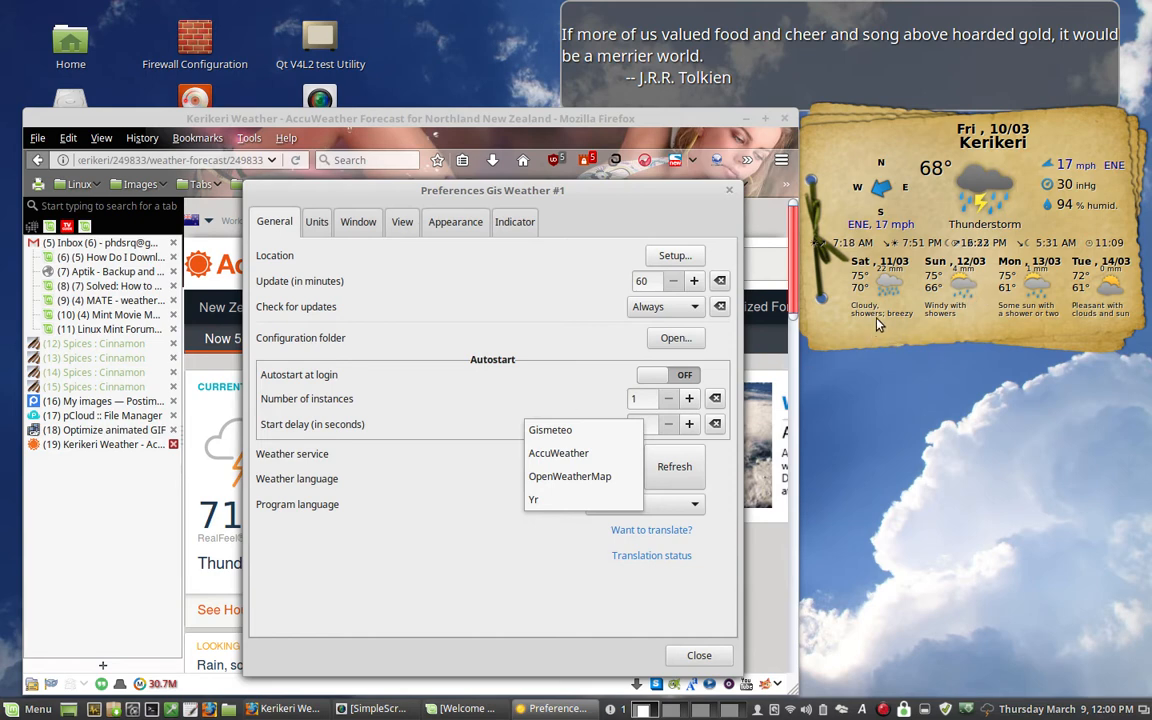
left_click(558, 388)
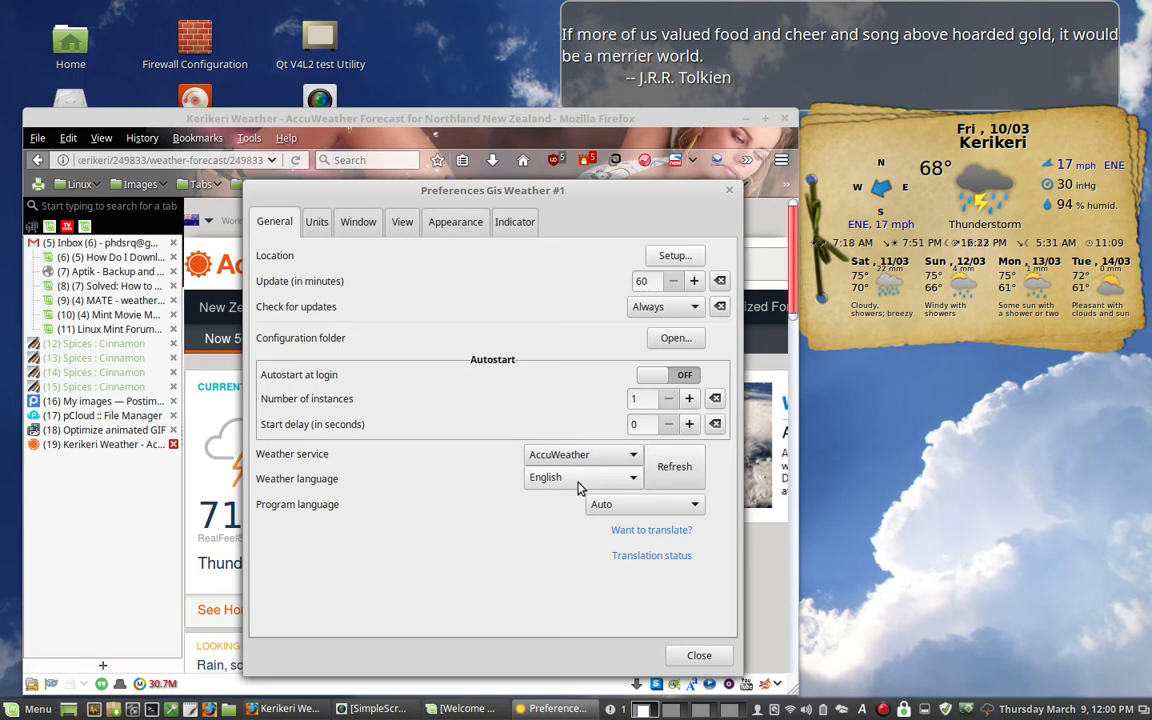
- Review the Units preferences, examining the available temperature, wind and pressure units without changing them
left_click(314, 224)
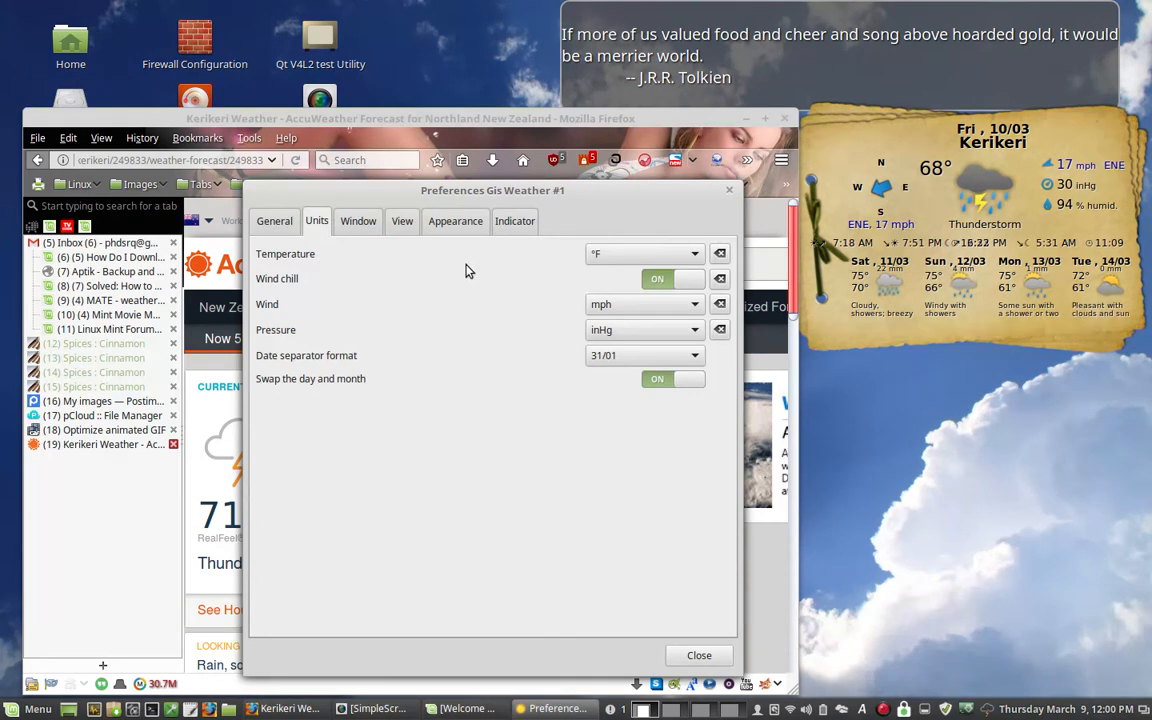
left_click(617, 256)
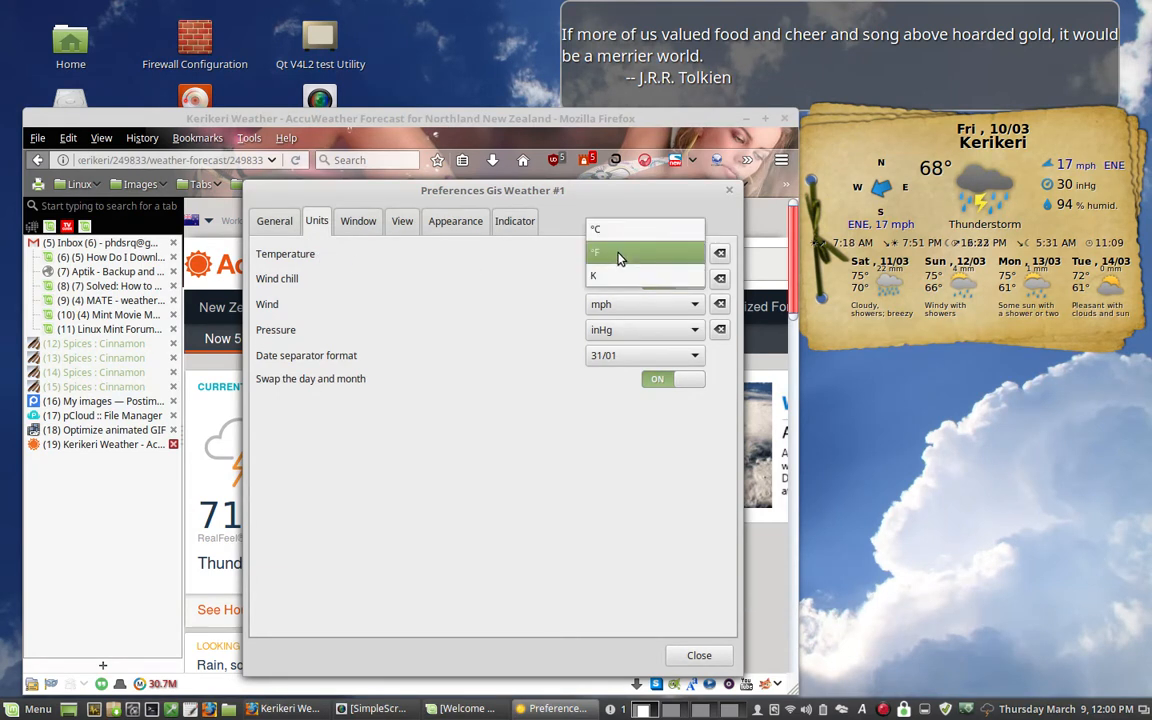
left_click(505, 273)
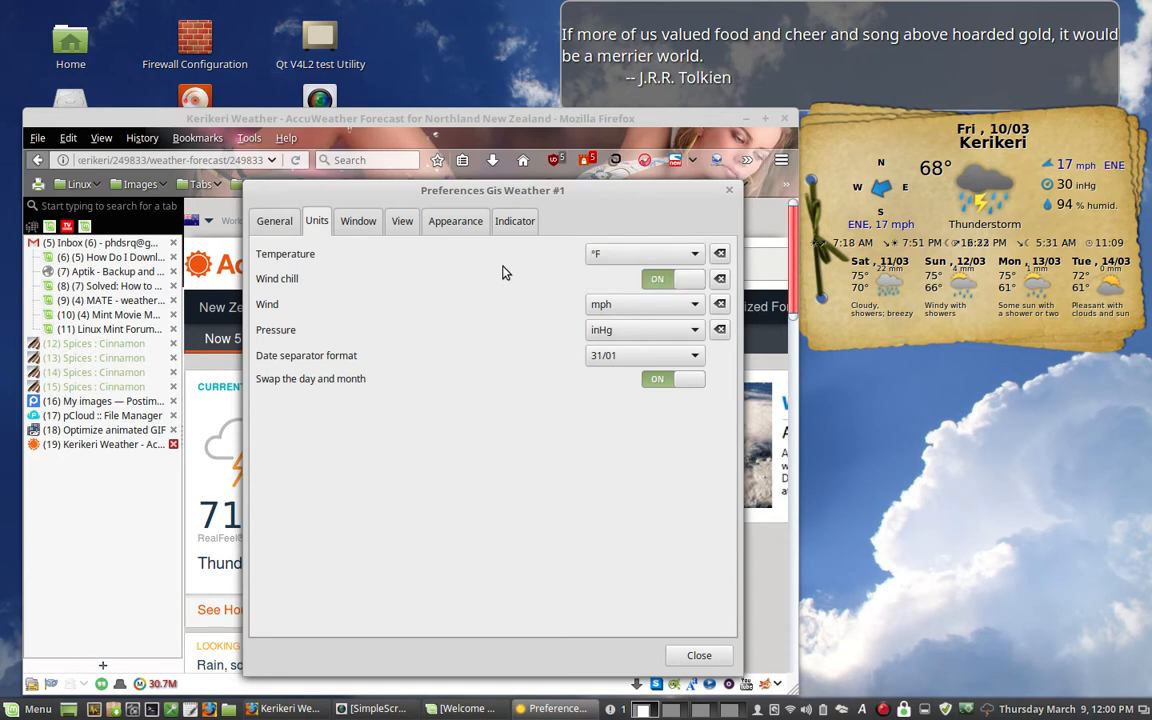
left_click(671, 303)
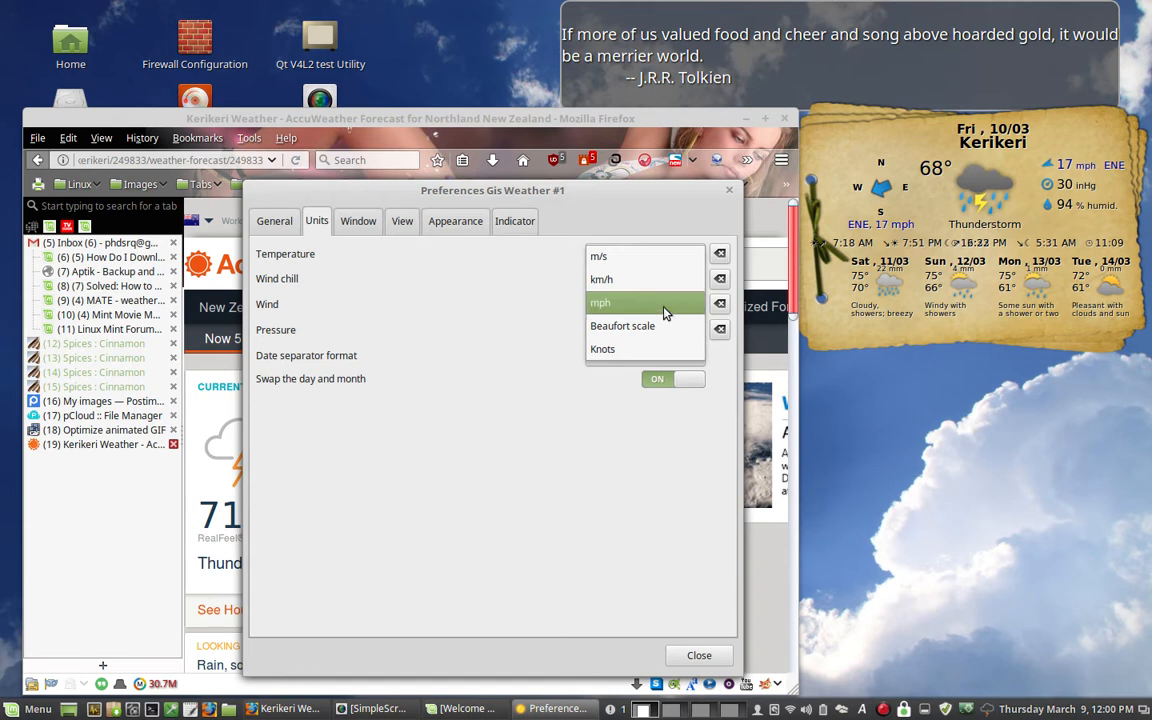
left_click(622, 308)
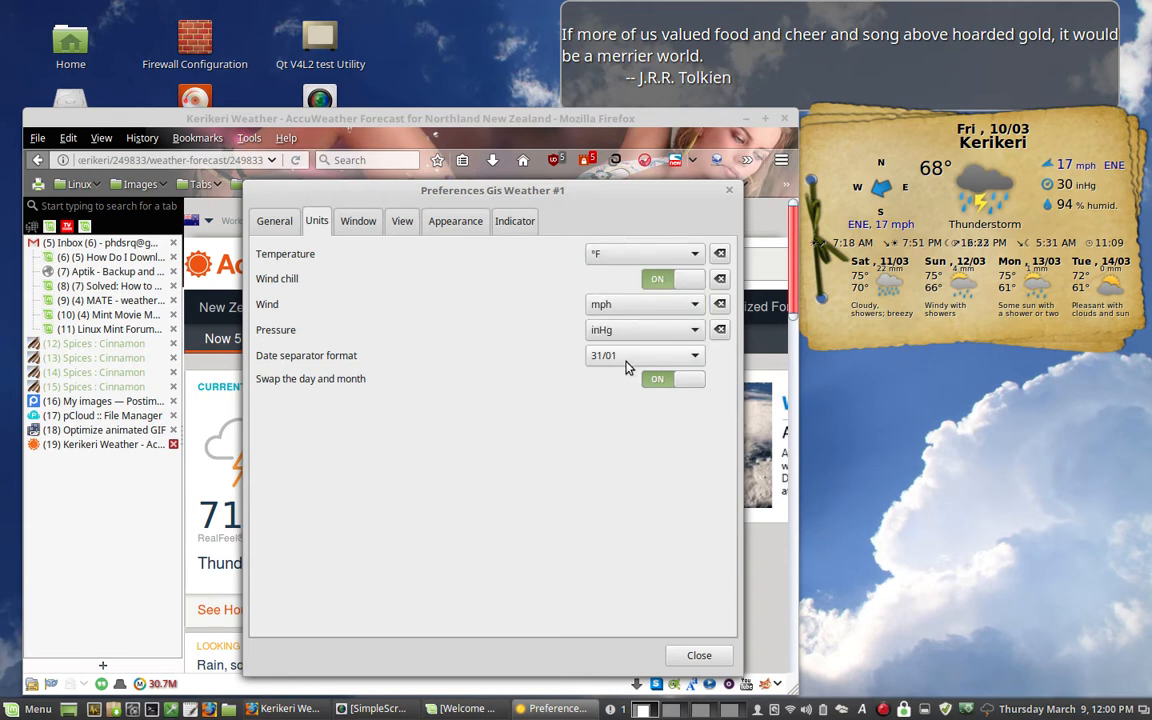
left_click(644, 332)
left_click(644, 333)
- Review the Window and View preferences, hiding the Block Wind display on the widget and showing it again
left_click(358, 222)
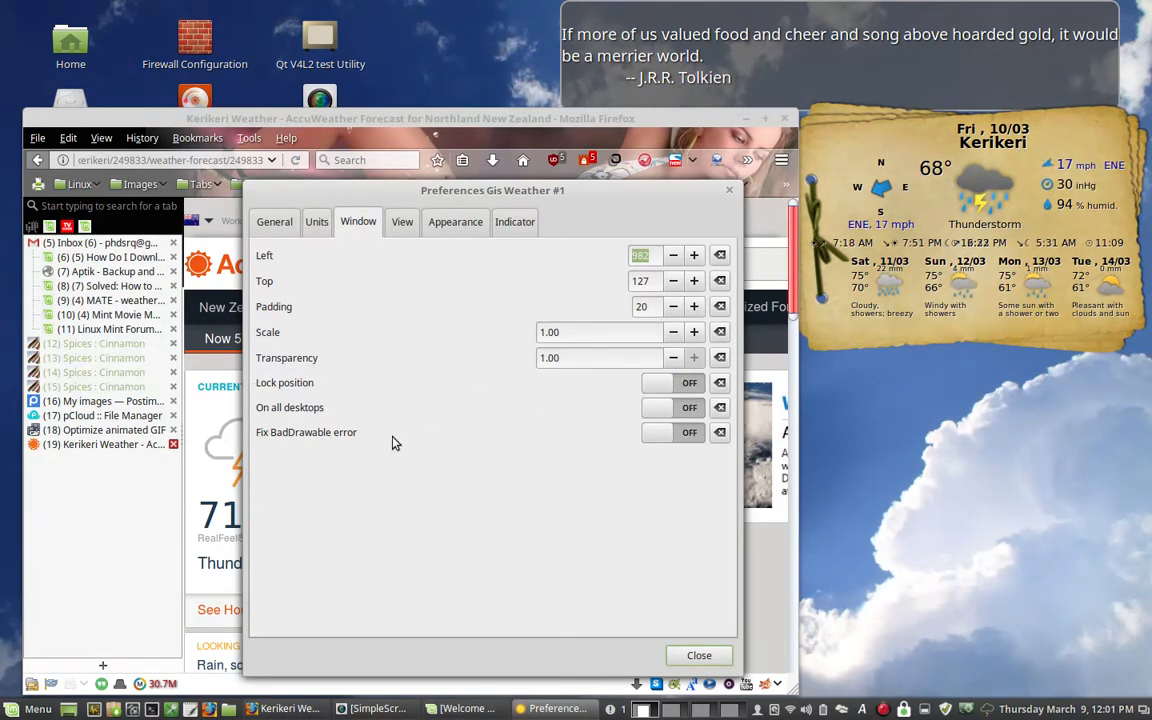
left_click(399, 225)
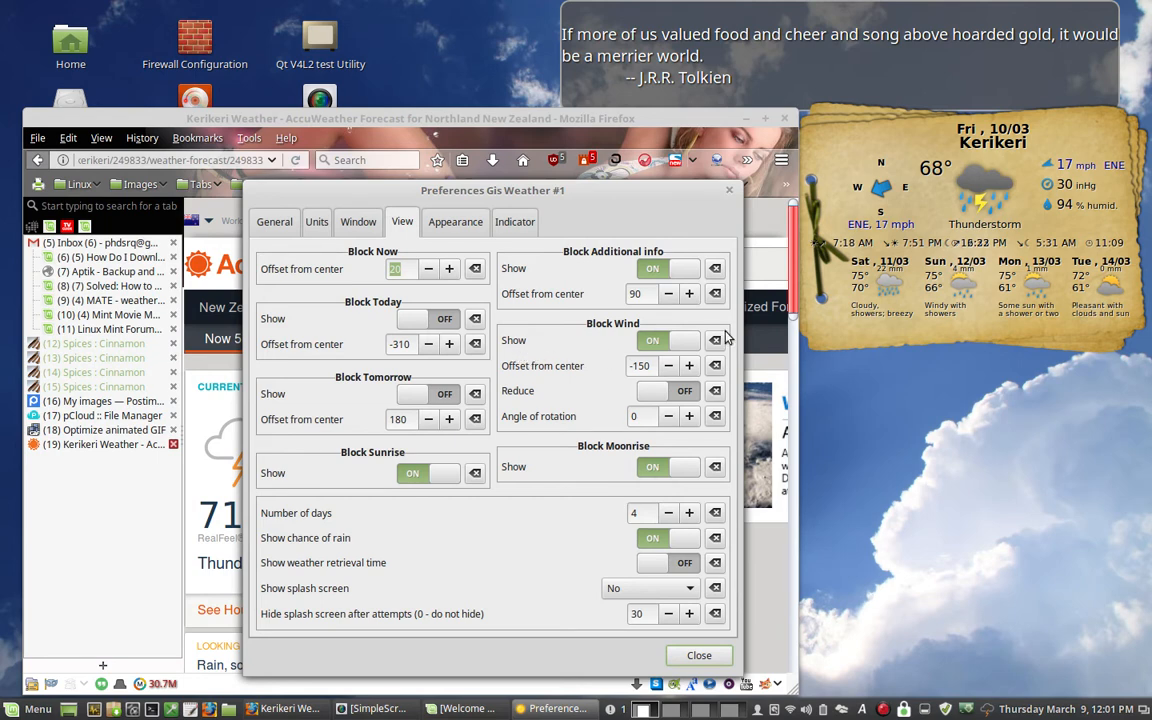
left_click(653, 339)
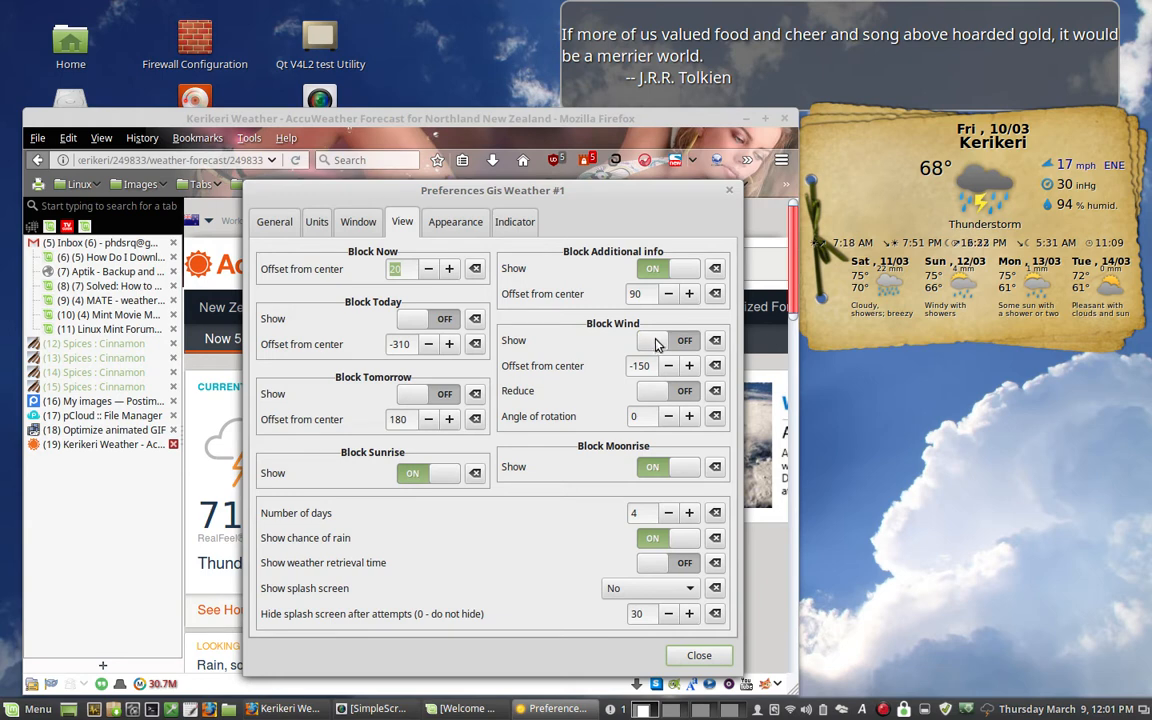
left_click(680, 342)
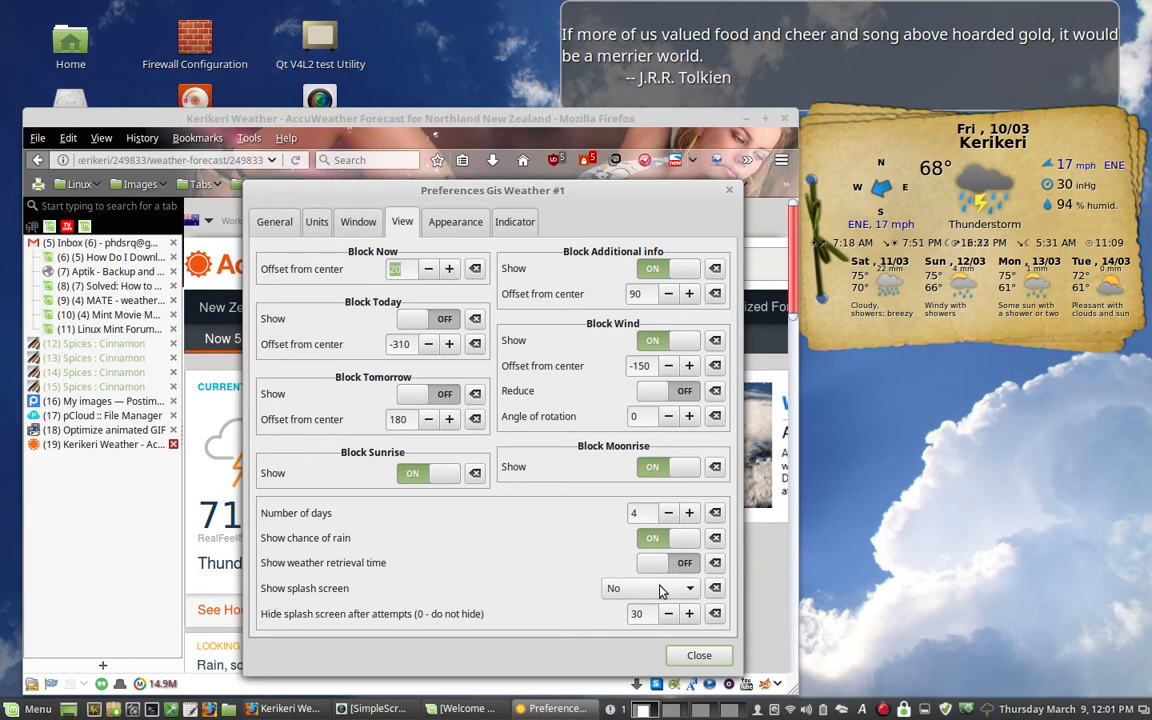
- Review the Appearance and Indicator preferences, return to the General settings and check the tray indicator's access to Preferences
left_click(451, 226)
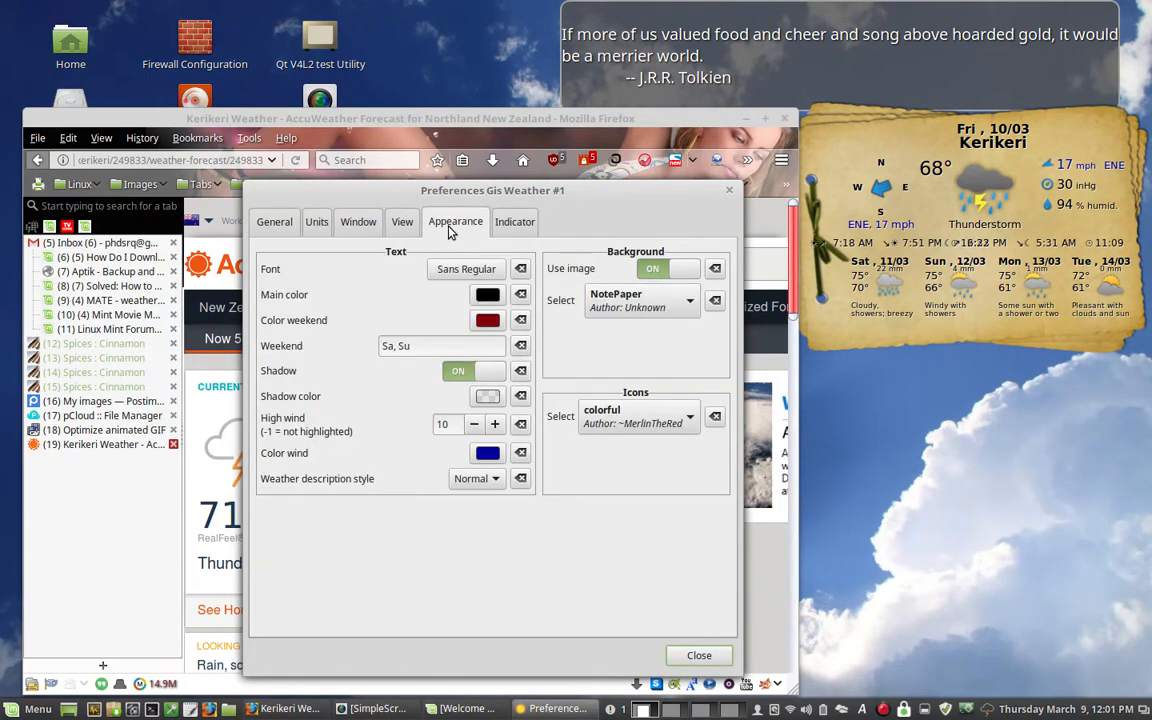
left_click(514, 226)
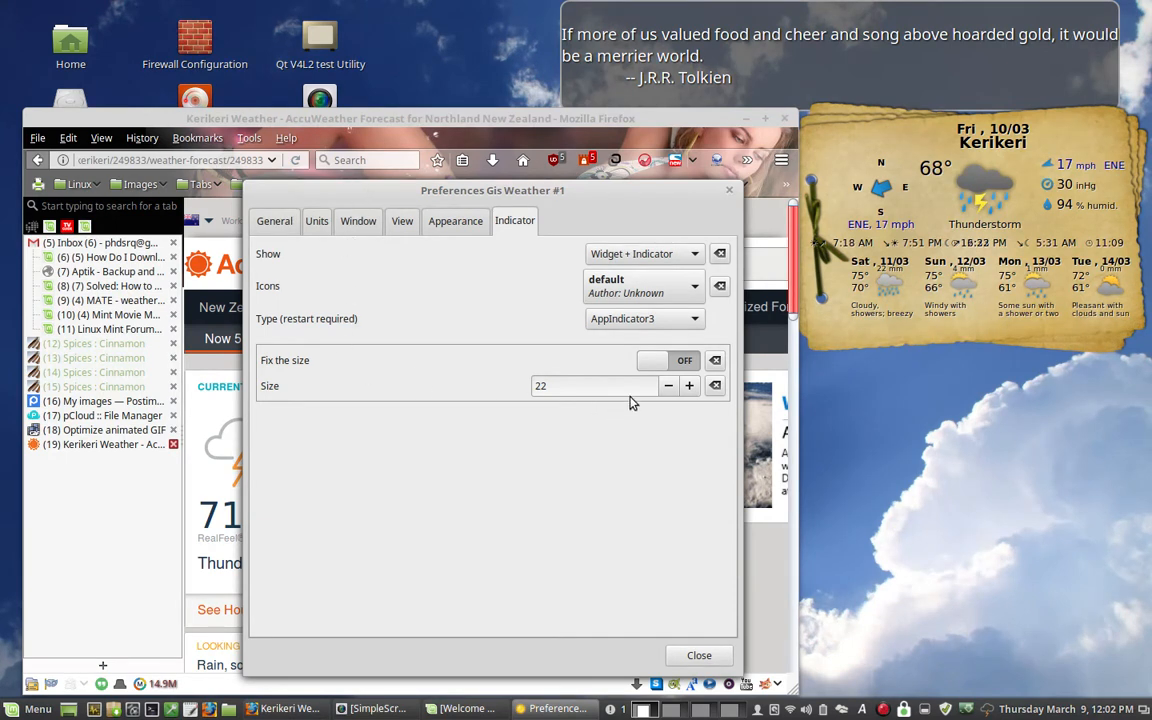
left_click(270, 224)
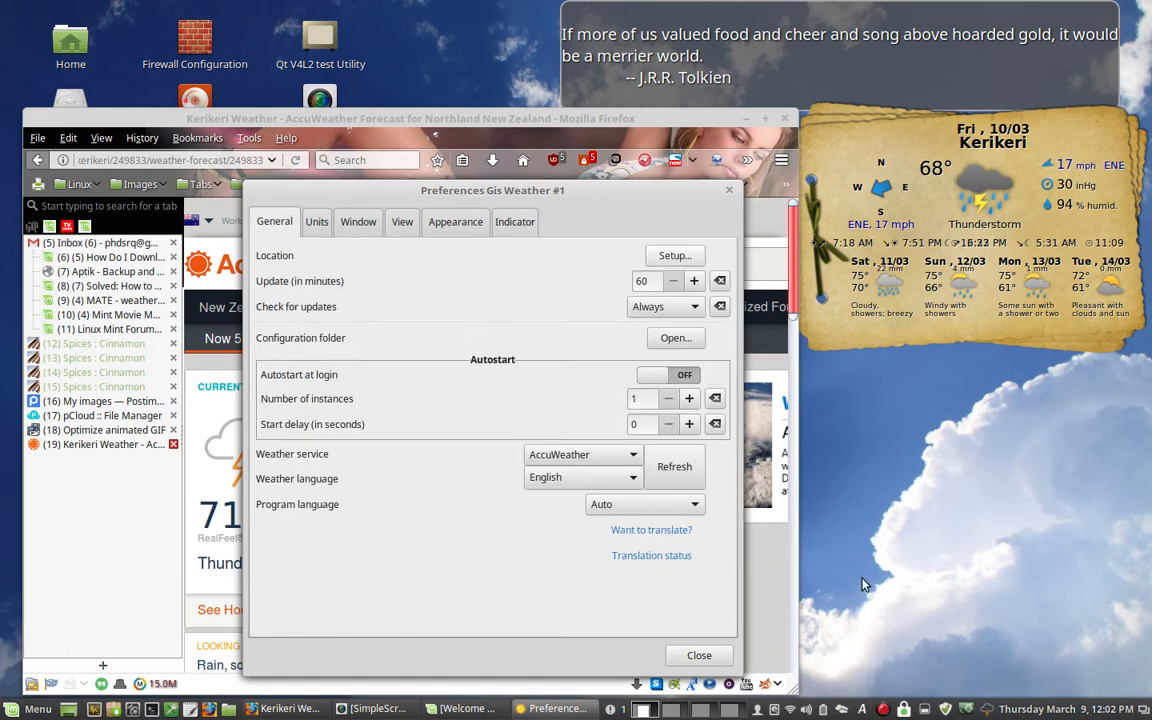
left_click(987, 713)
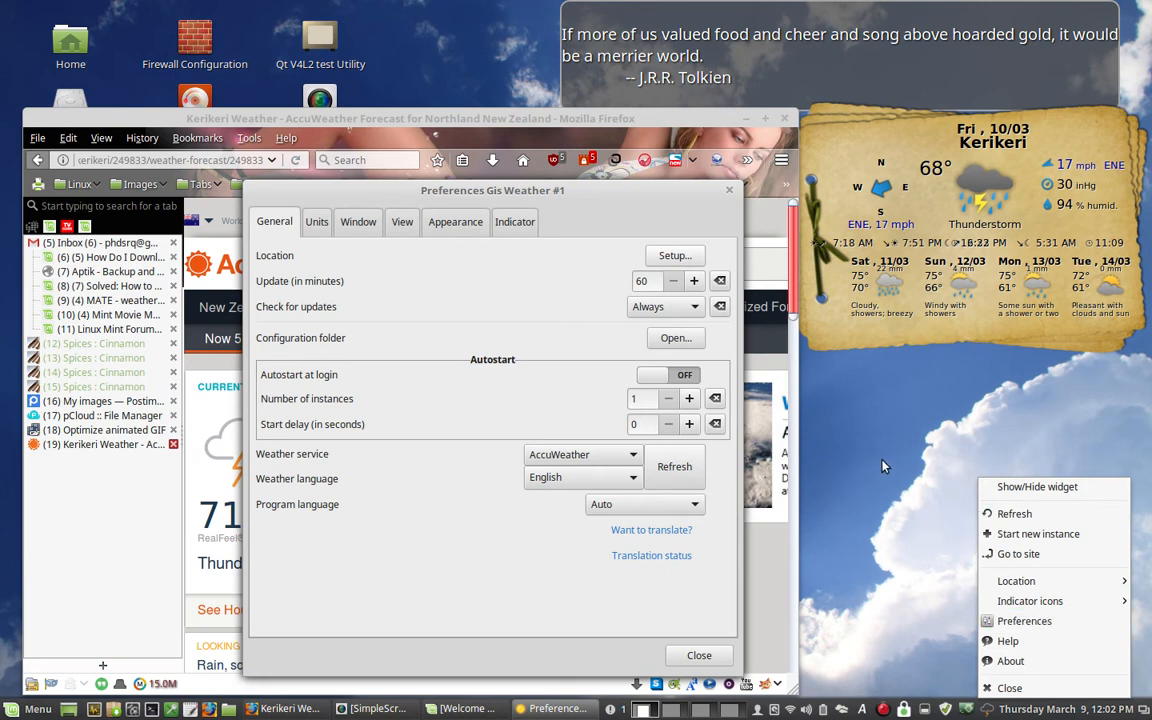
left_click(1028, 622)
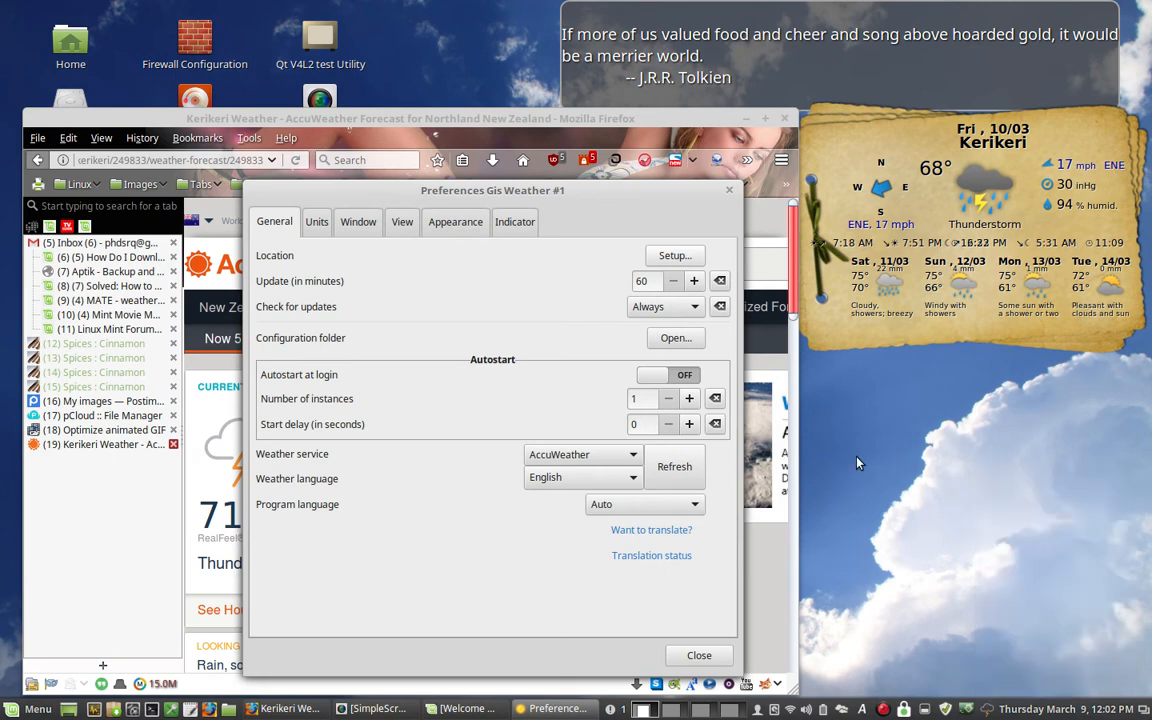
- Switch the weather service to Gismeteo and examine its city code format and saved places in the Location dialog
left_click(585, 454)
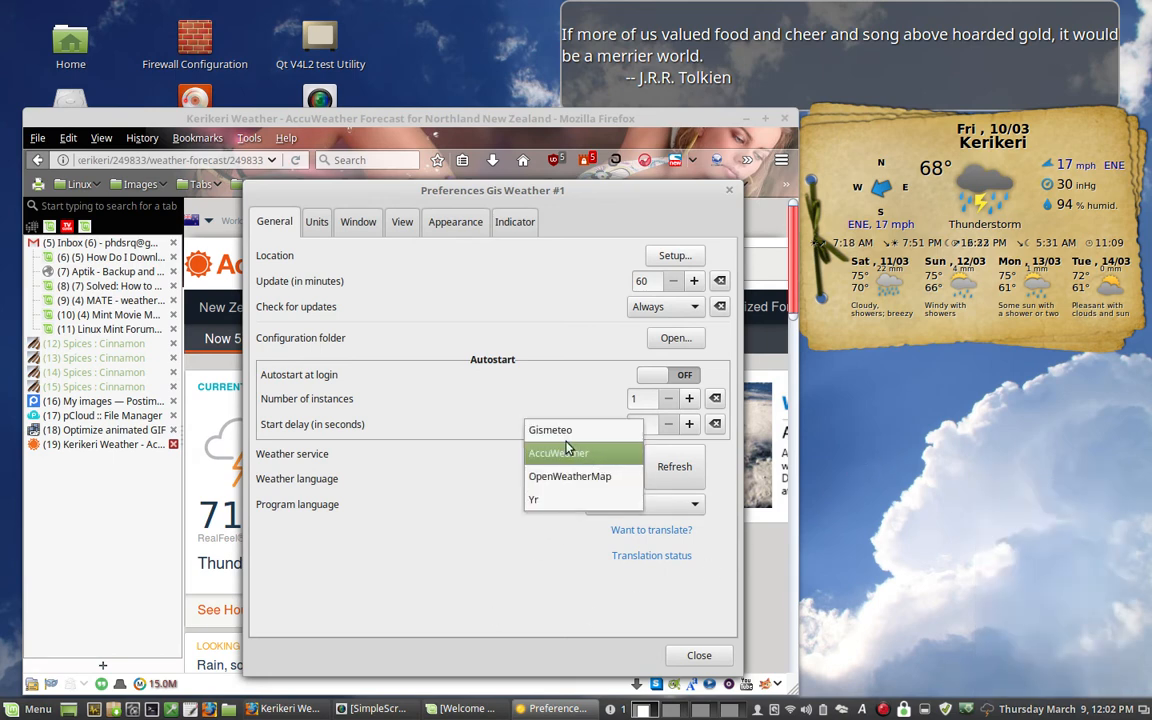
left_click(572, 431)
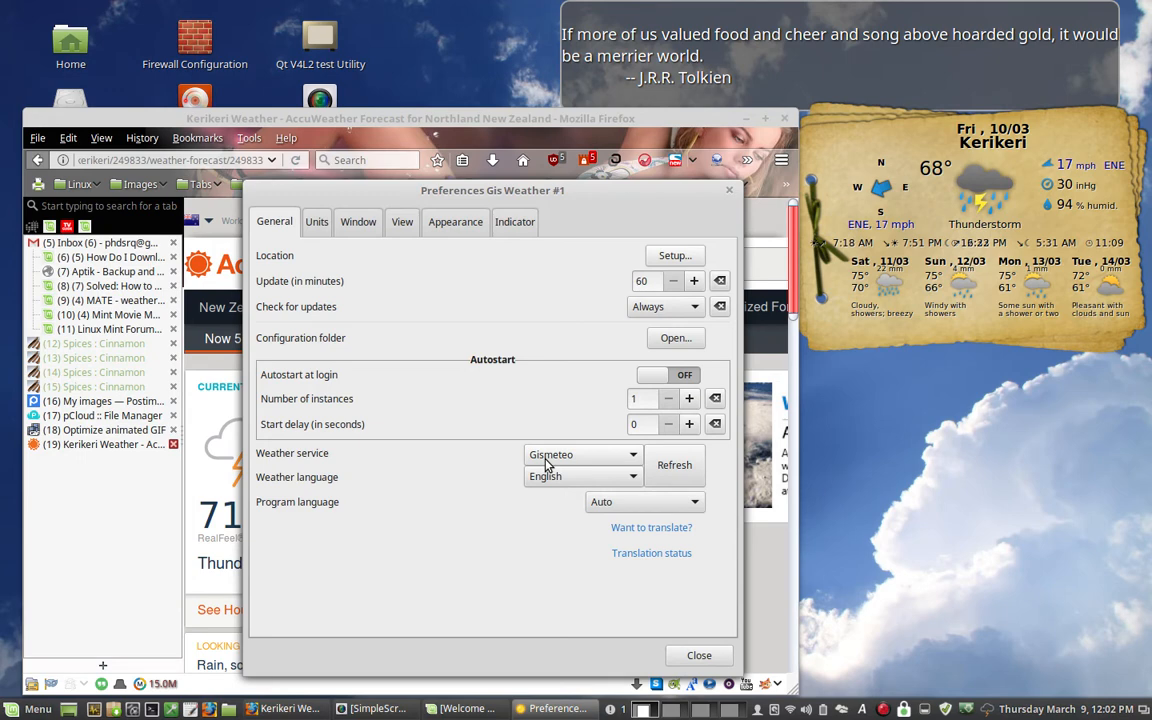
left_click(674, 255)
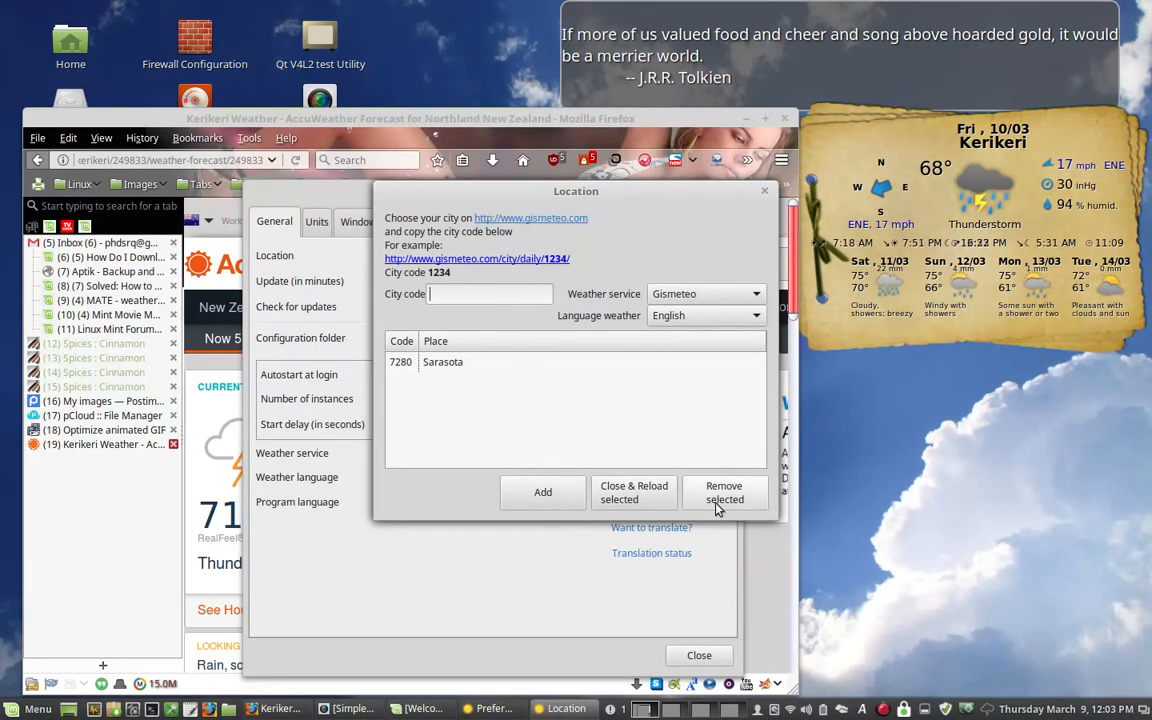
left_click(764, 190)
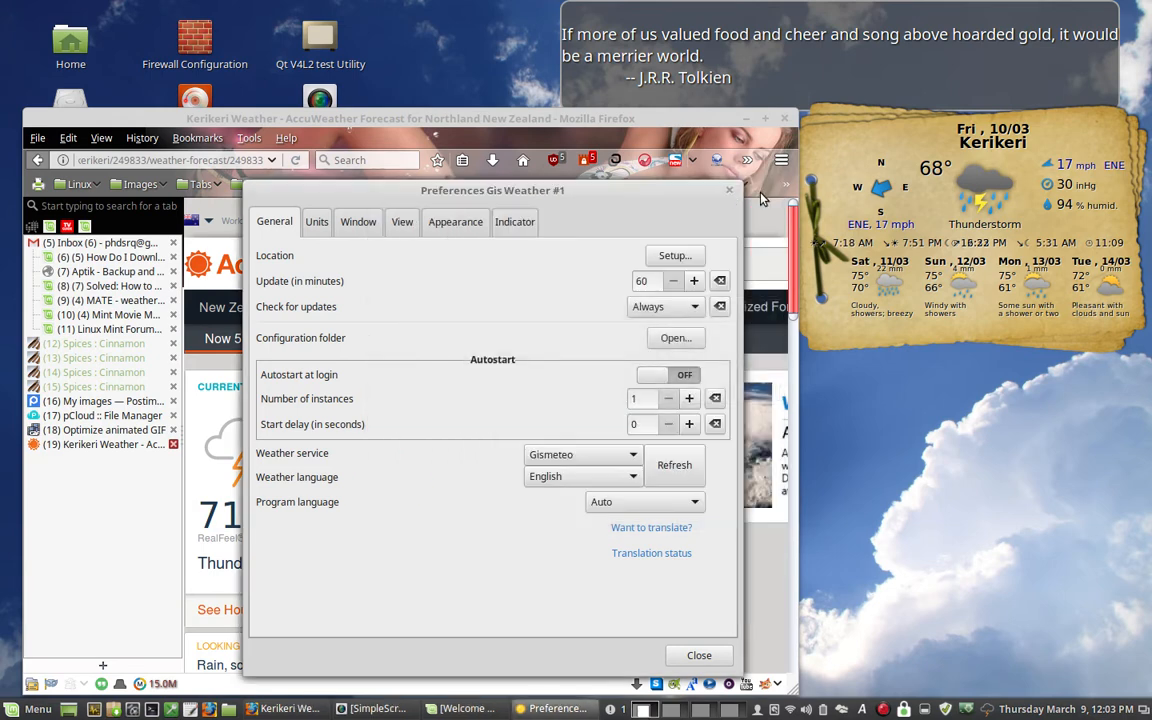
- Switch the weather service to OpenWeatherMap and examine its city code and API key requirements in the Location dialog
left_click(612, 456)
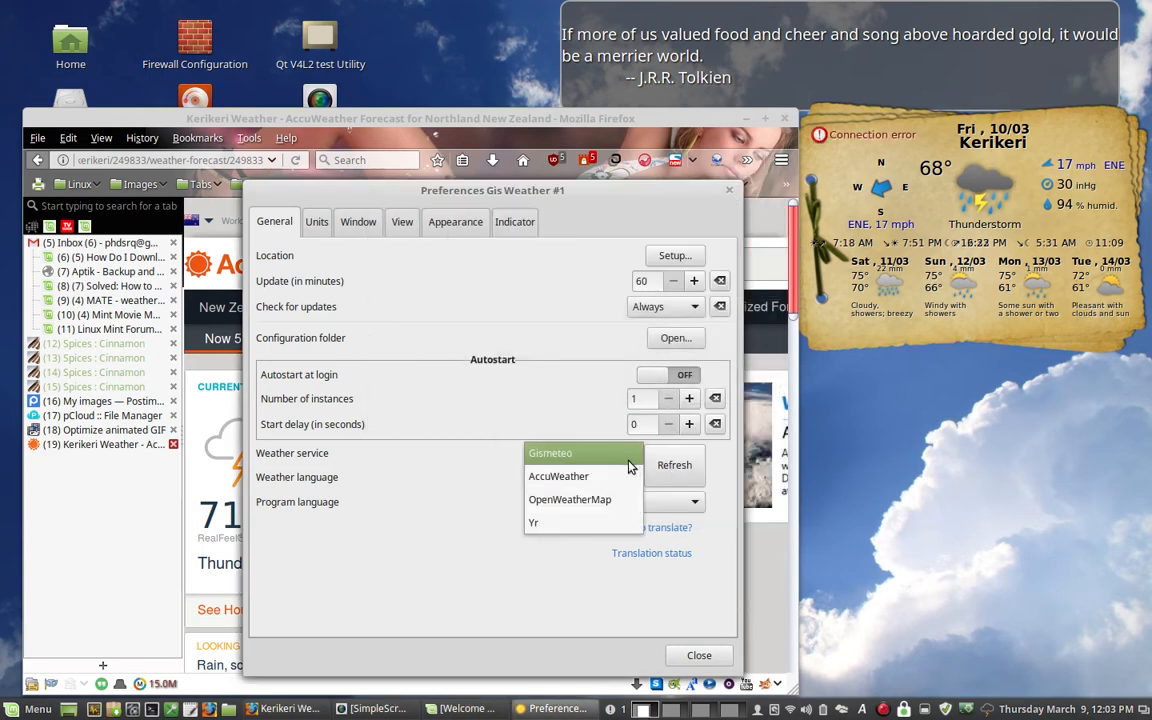
left_click(602, 506)
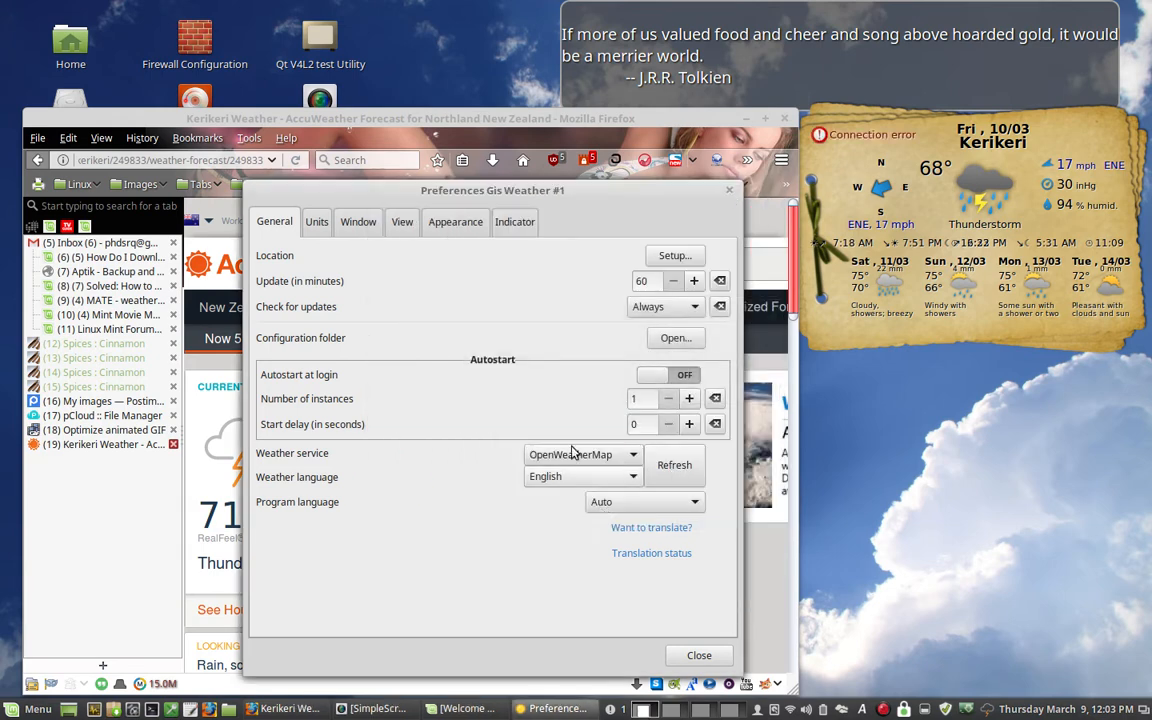
left_click(674, 256)
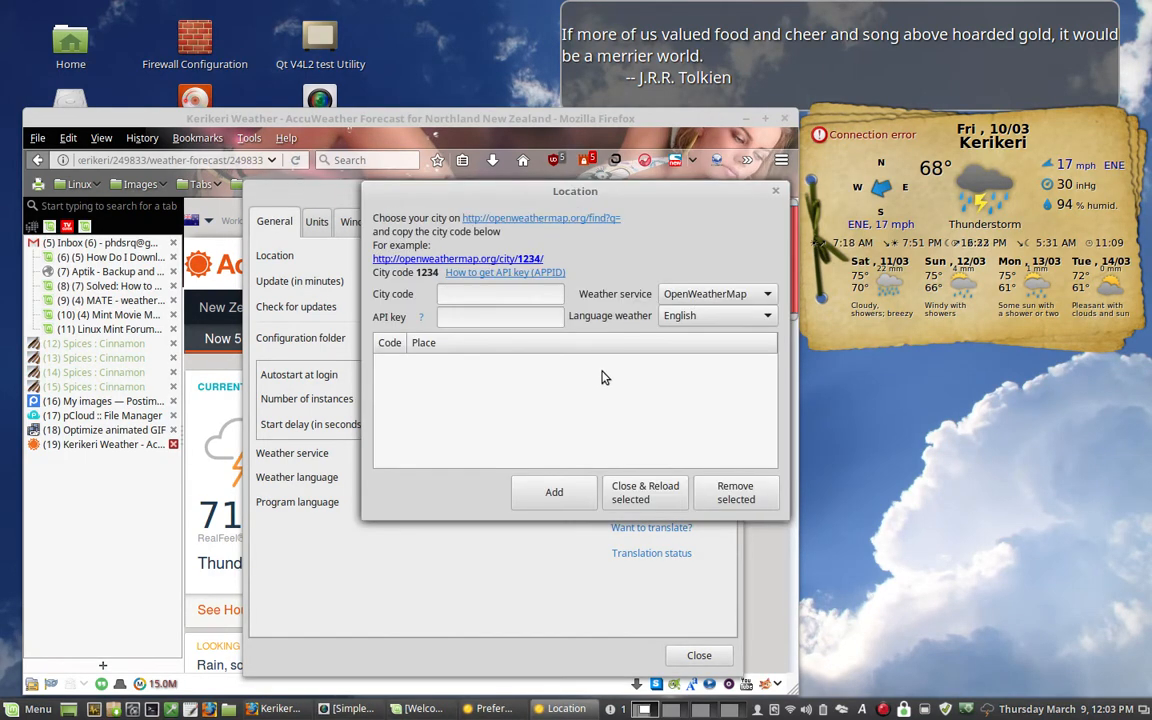
left_click(778, 190)
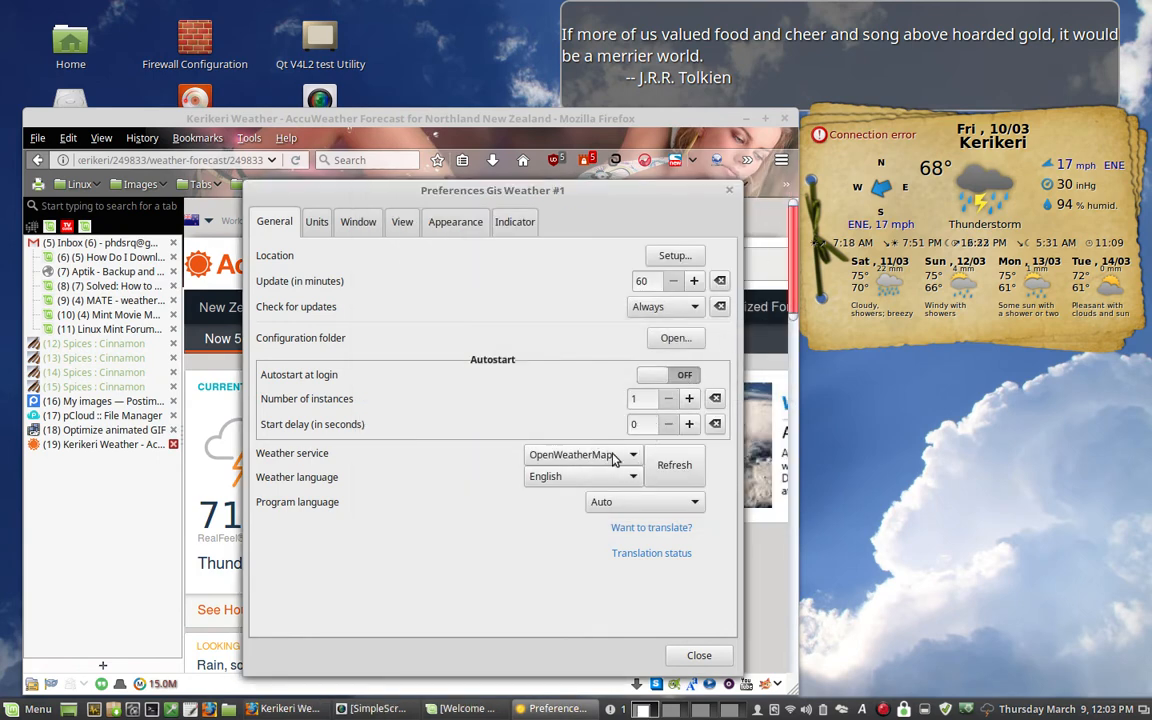
- Switch the weather service to Yr and examine its city code format and saved places in the Location dialog
left_click(617, 456)
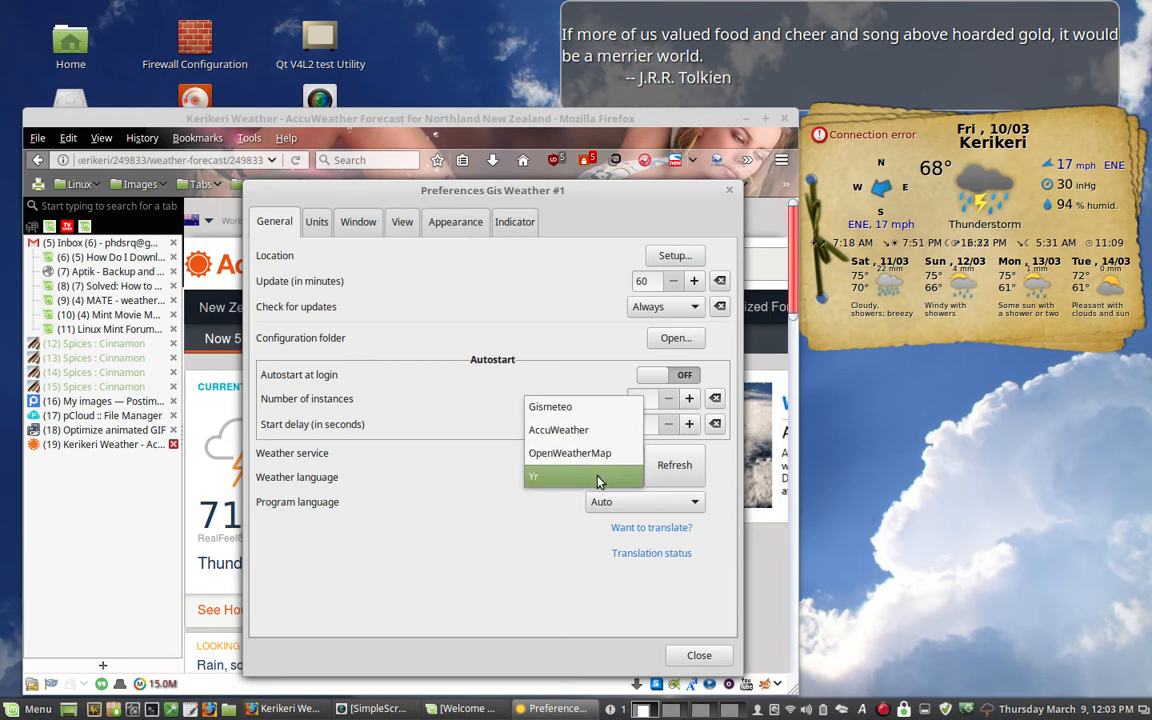
left_click(599, 478)
left_click(672, 255)
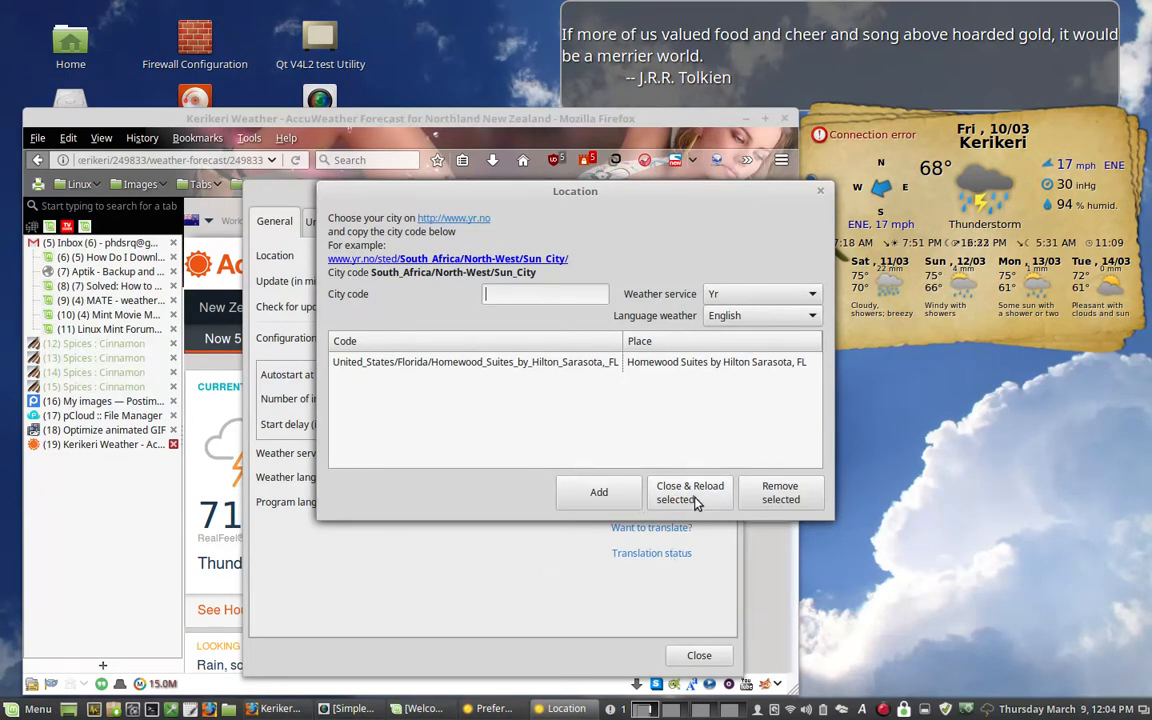
- Set the weather service to Gismeteo inside the Location dialog and close the dialog
left_click(780, 298)
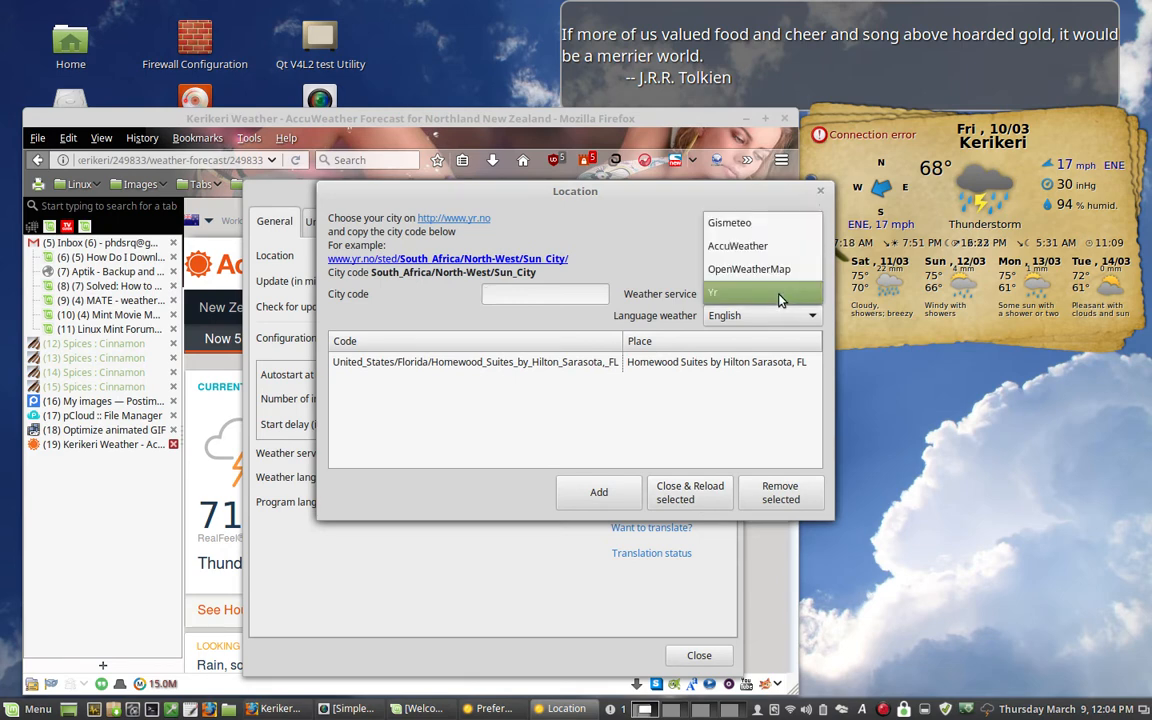
left_click(766, 221)
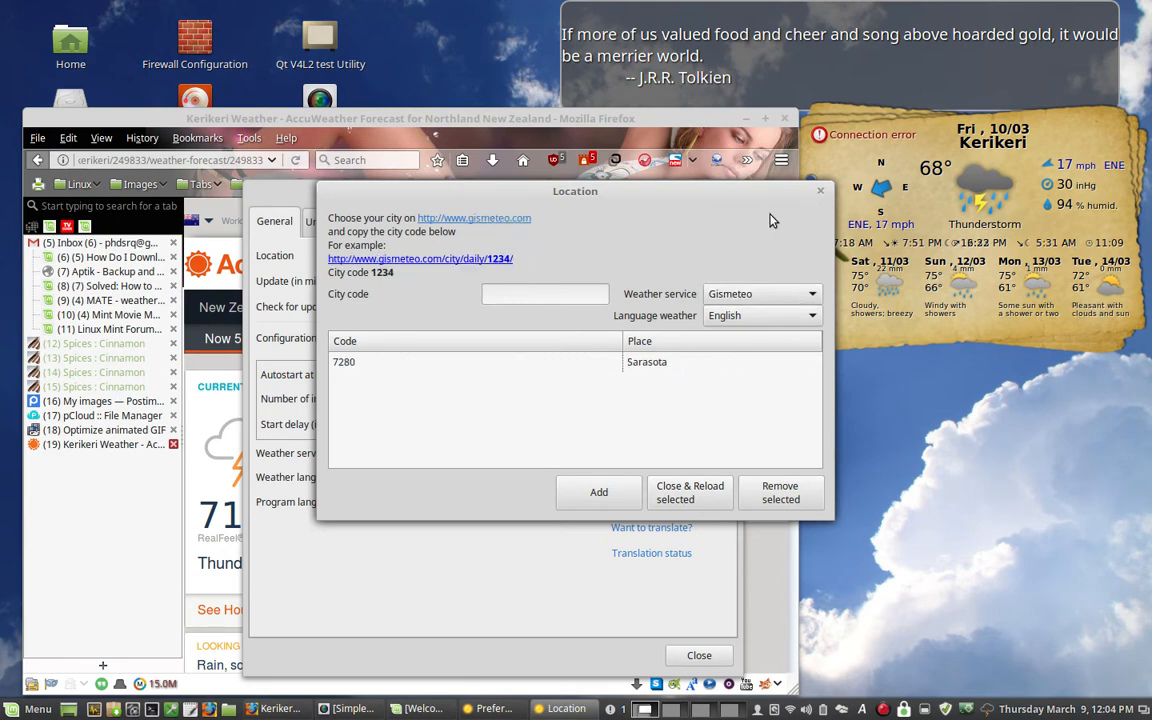
left_click(822, 193)
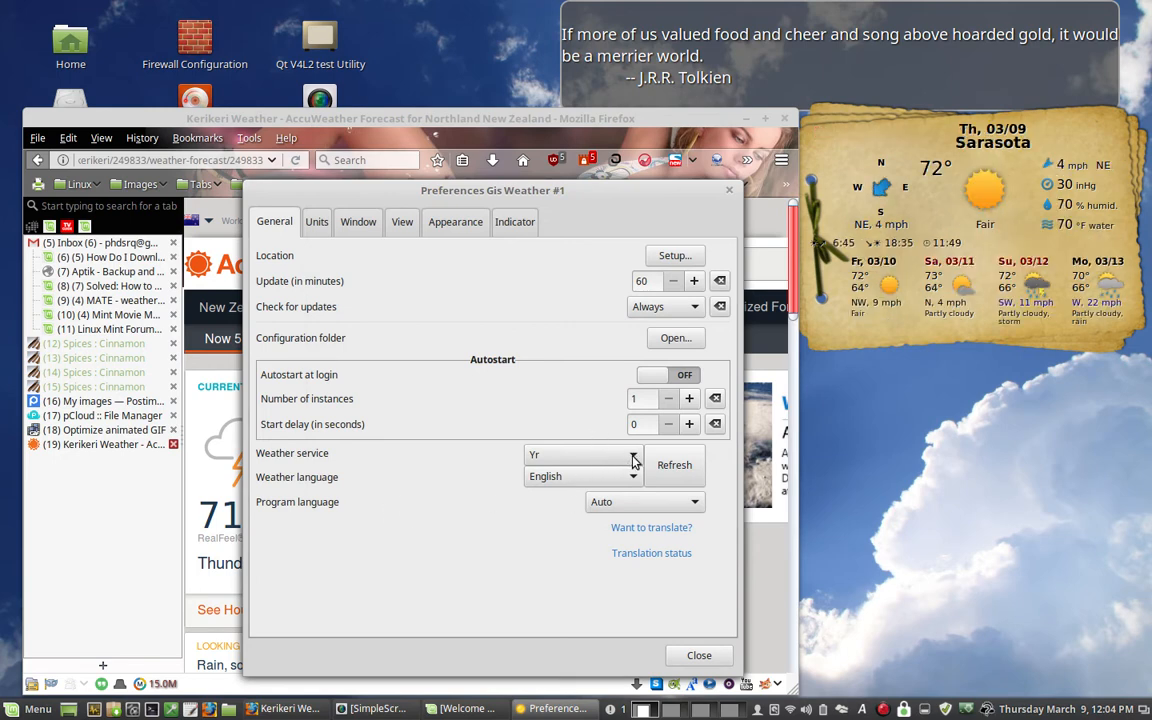
- Set the weather service to AccuWeather, refresh the widget's weather data and close the preferences
left_click(600, 463)
key("Escape")
left_click(634, 455)
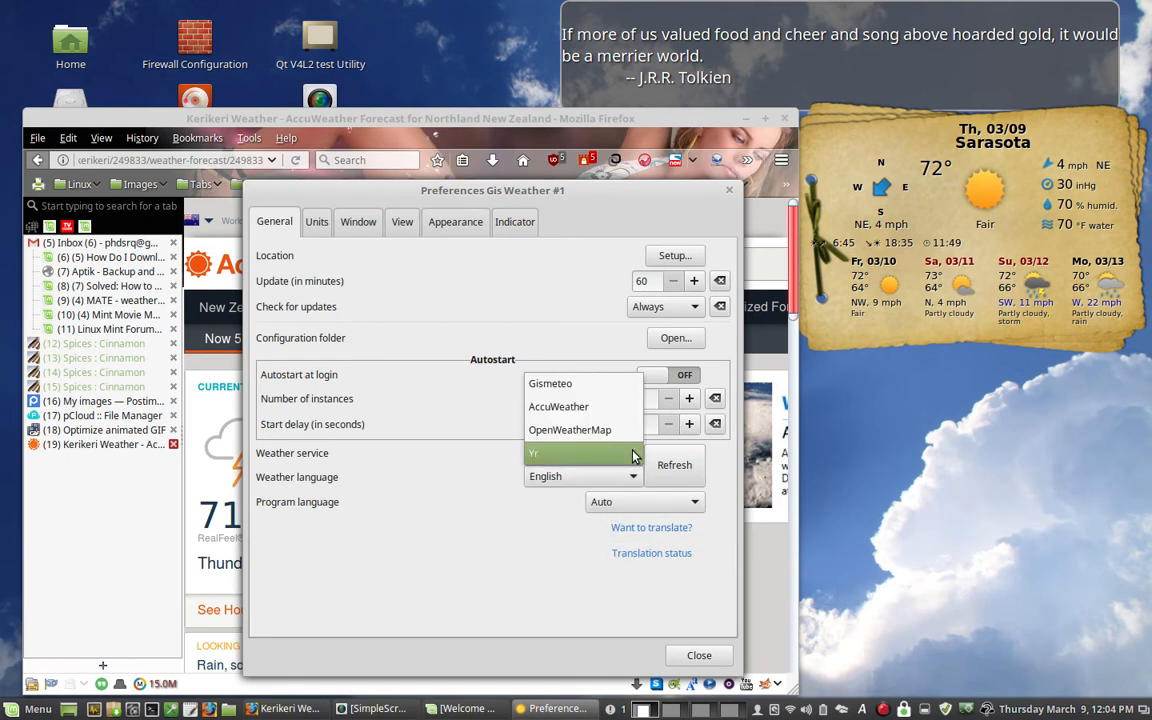
left_click(583, 408)
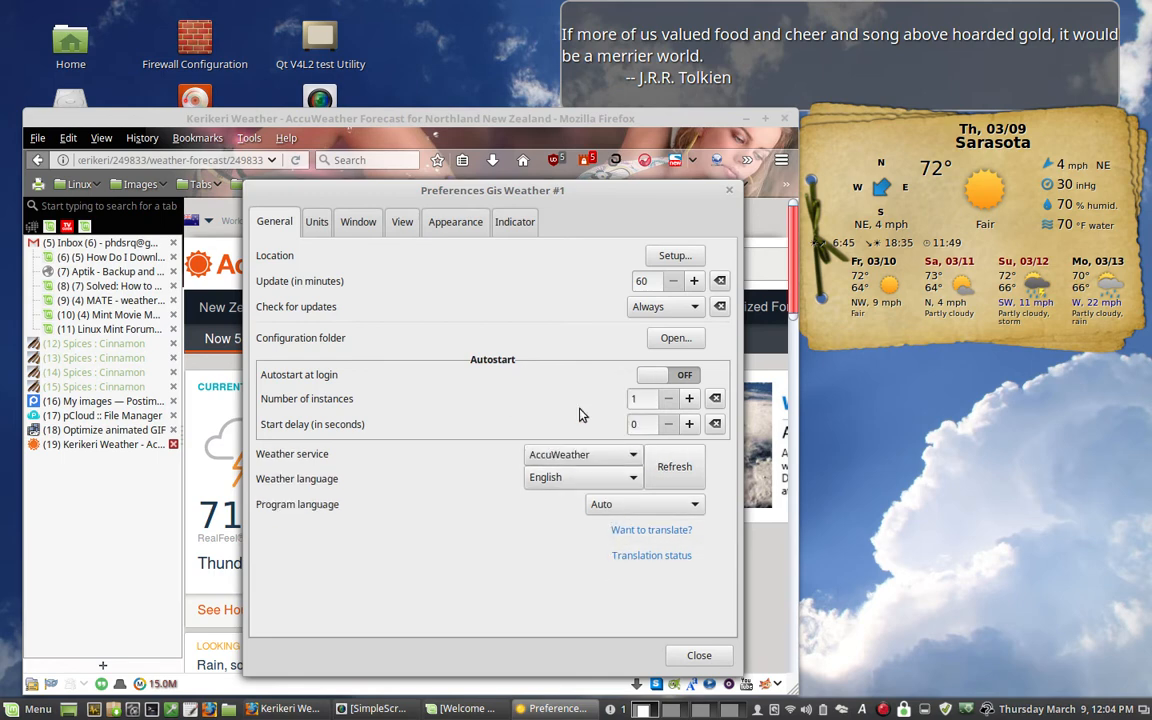
left_click(673, 467)
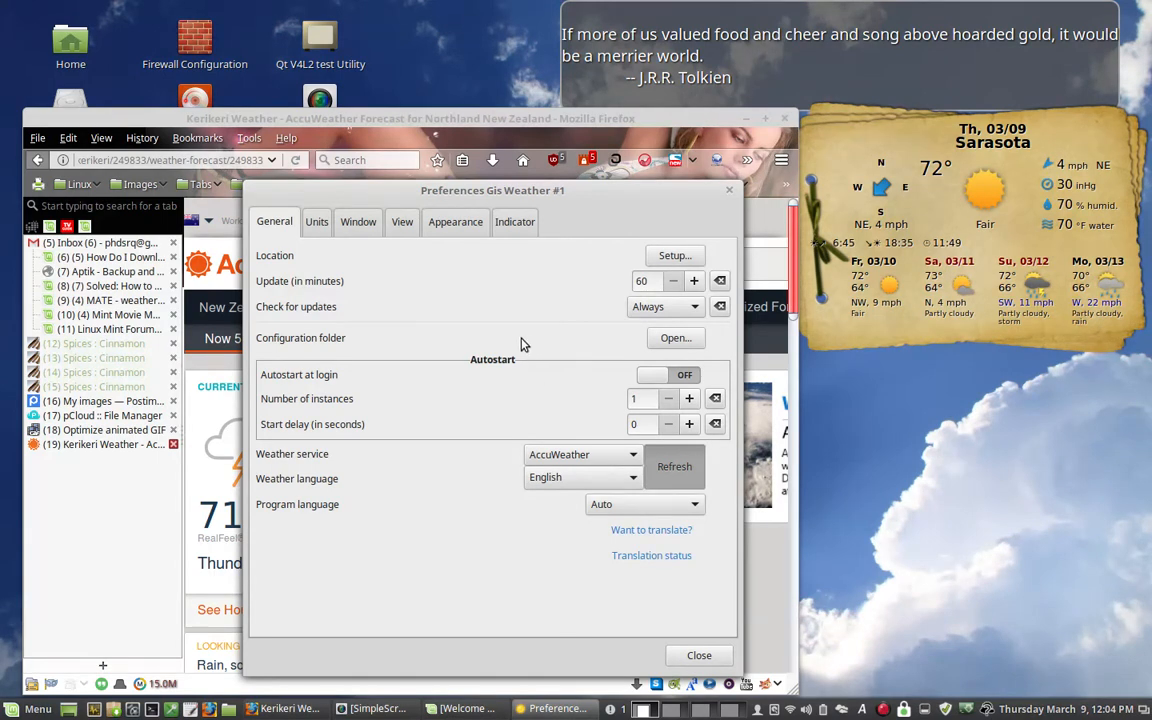
left_click(694, 657)
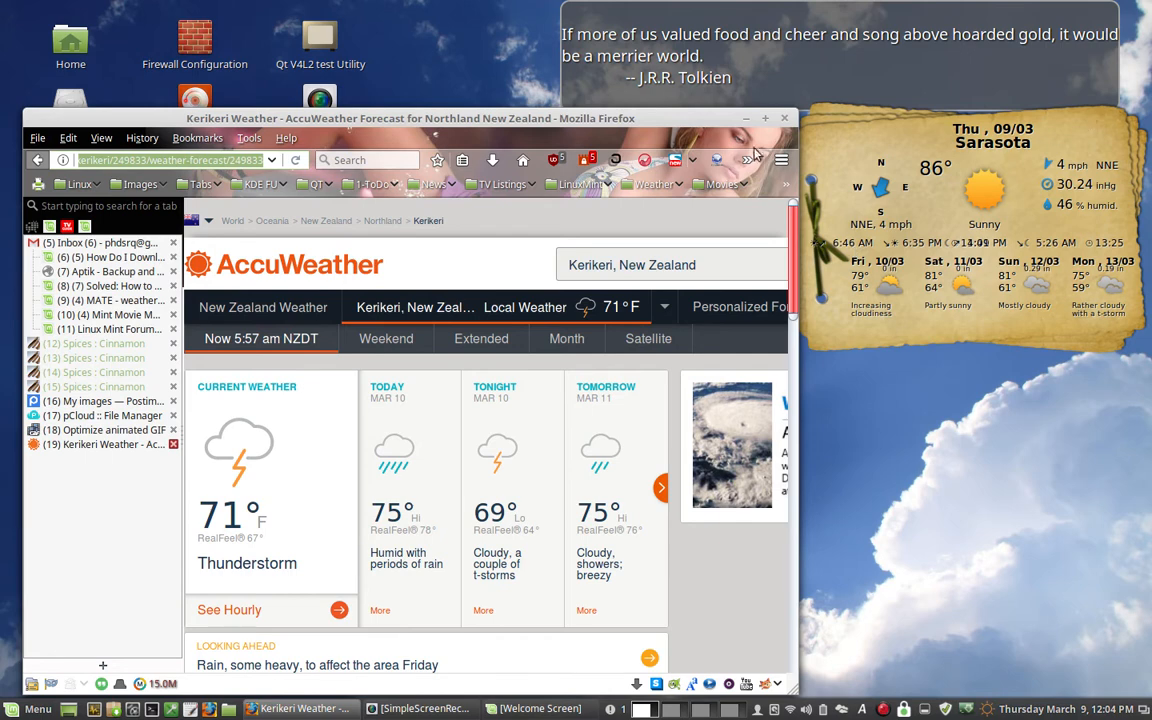
- Minimize the Firefox window and examine the indicator icon sets offered by the Gis Weather tray indicator
left_click(747, 120)
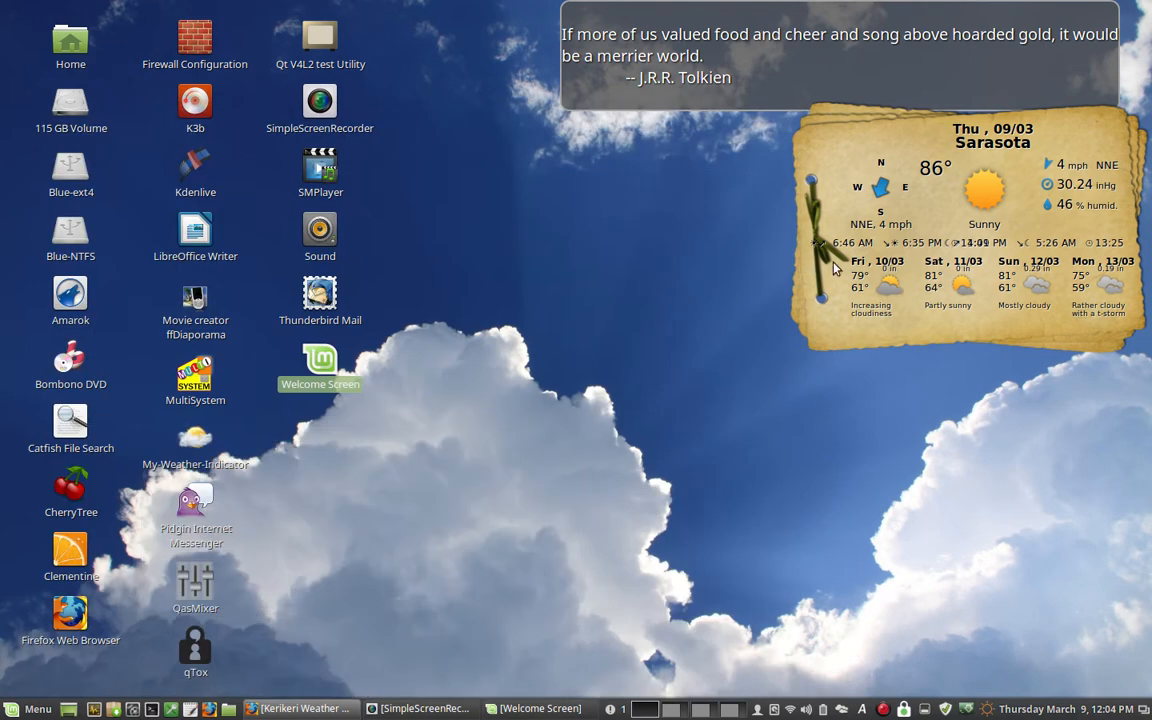
left_click(986, 710)
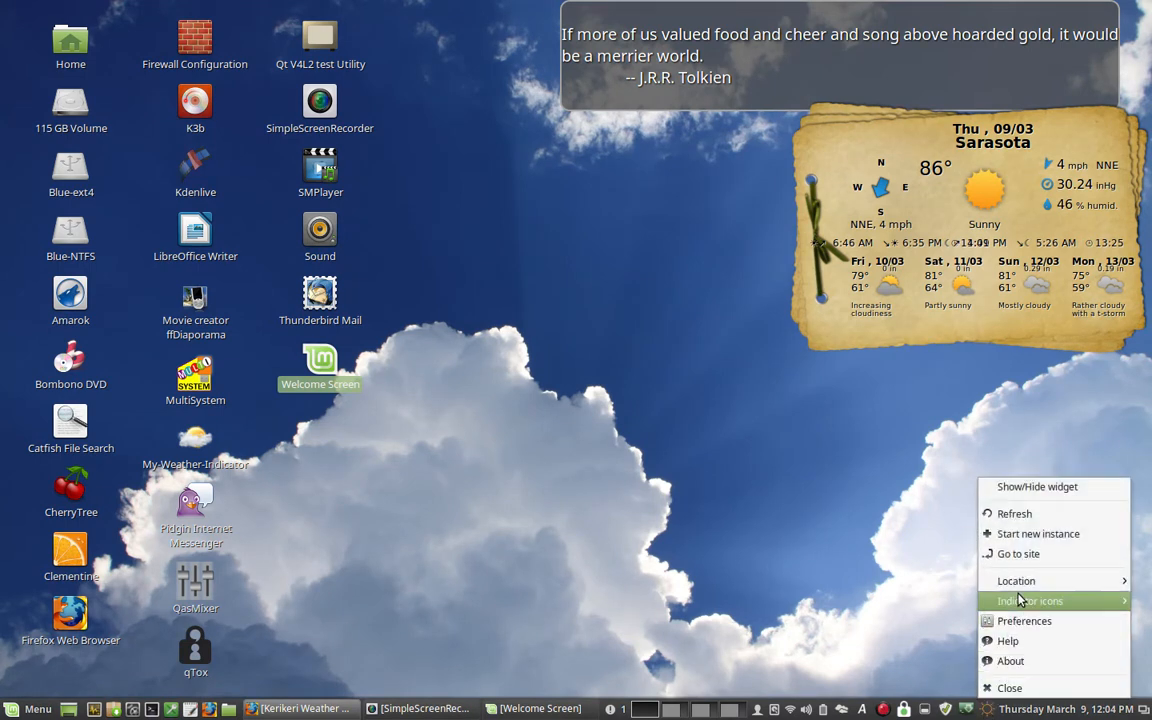
mouse_move(1018, 602)
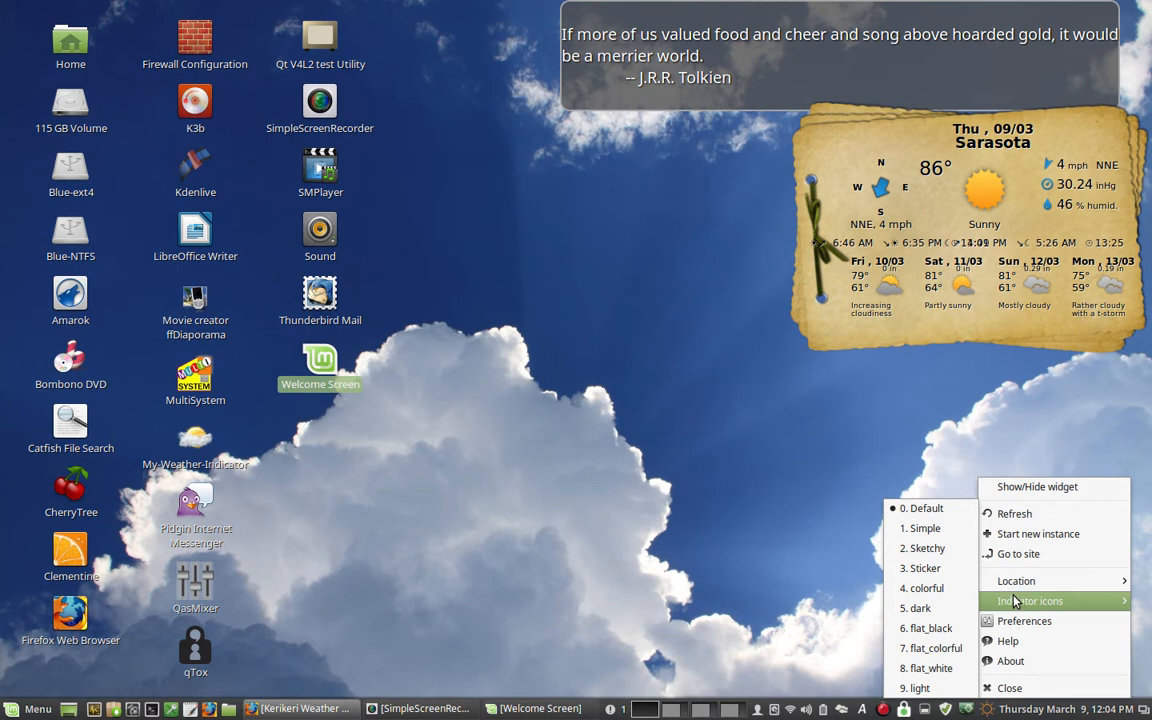
- Reopen the widget's preferences, look through the Appearance, Window, Units, General and Indicator settings, and close them
right_click(880, 338)
right_click(882, 339)
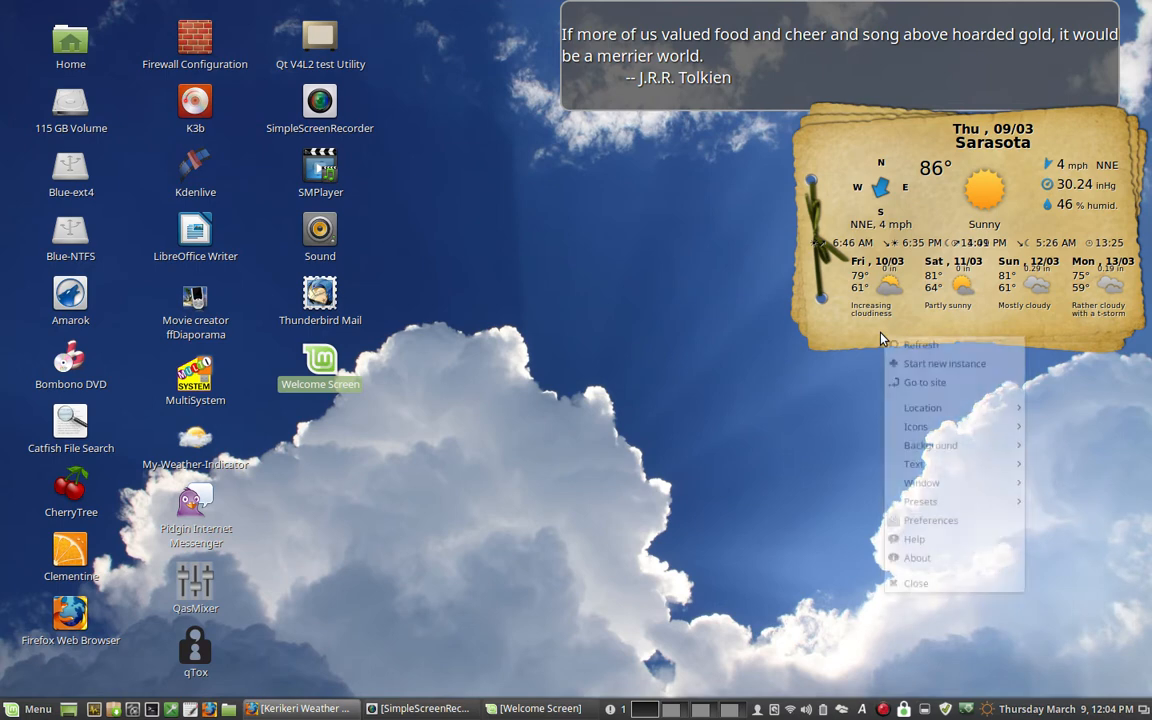
left_click(905, 521)
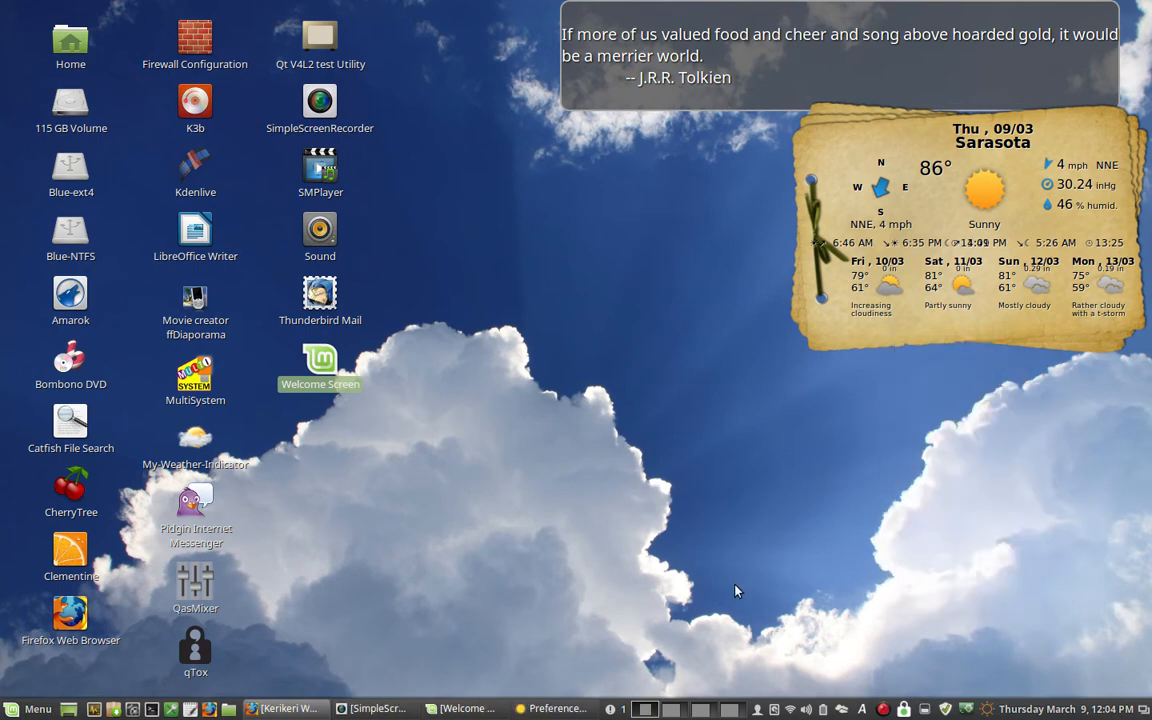
left_click_drag(443, 106, 372, 138)
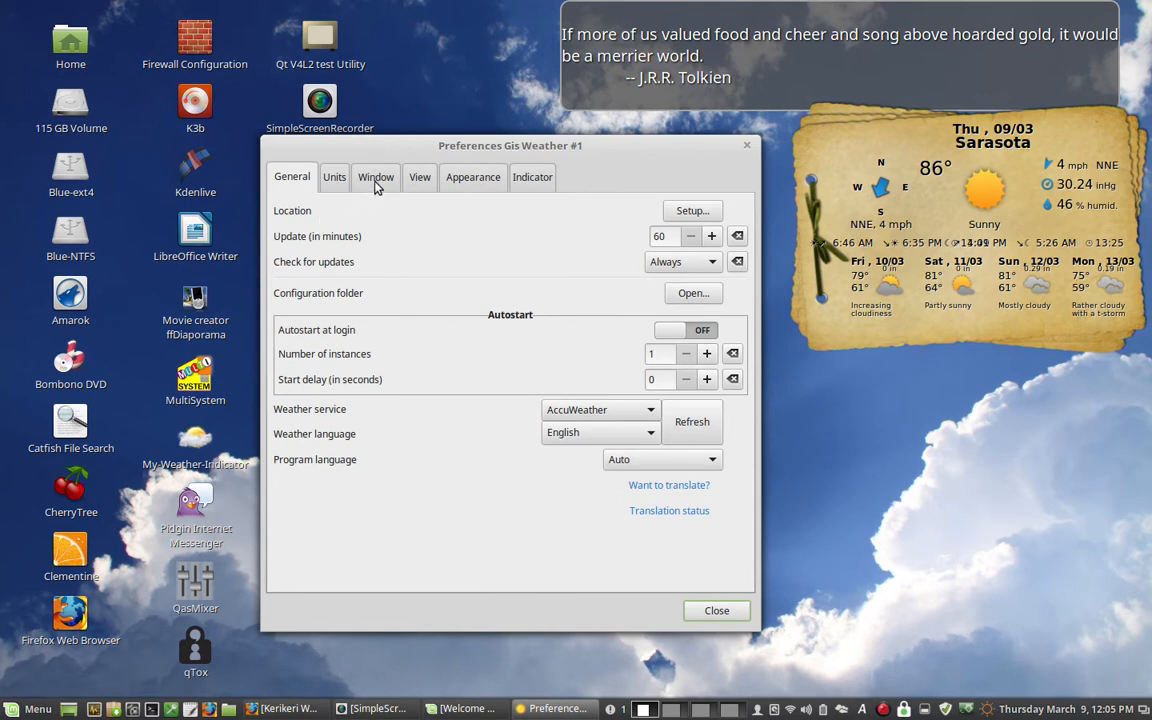
left_click(480, 184)
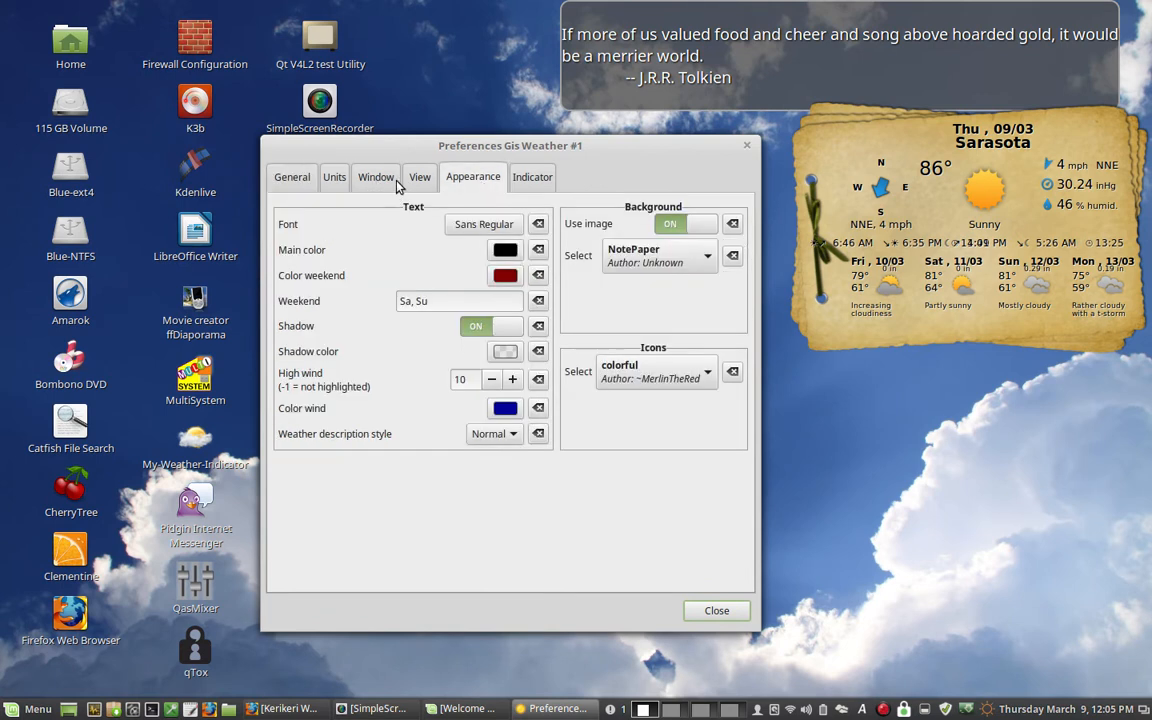
left_click(362, 177)
left_click(329, 185)
left_click(301, 183)
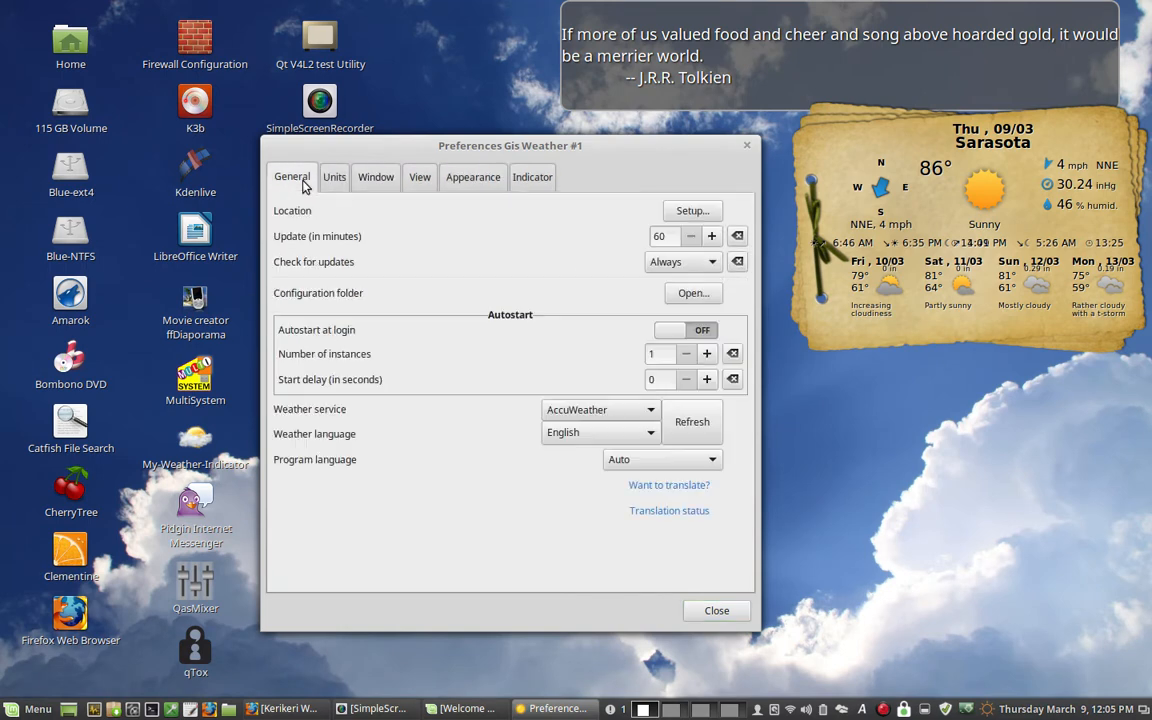
left_click(545, 190)
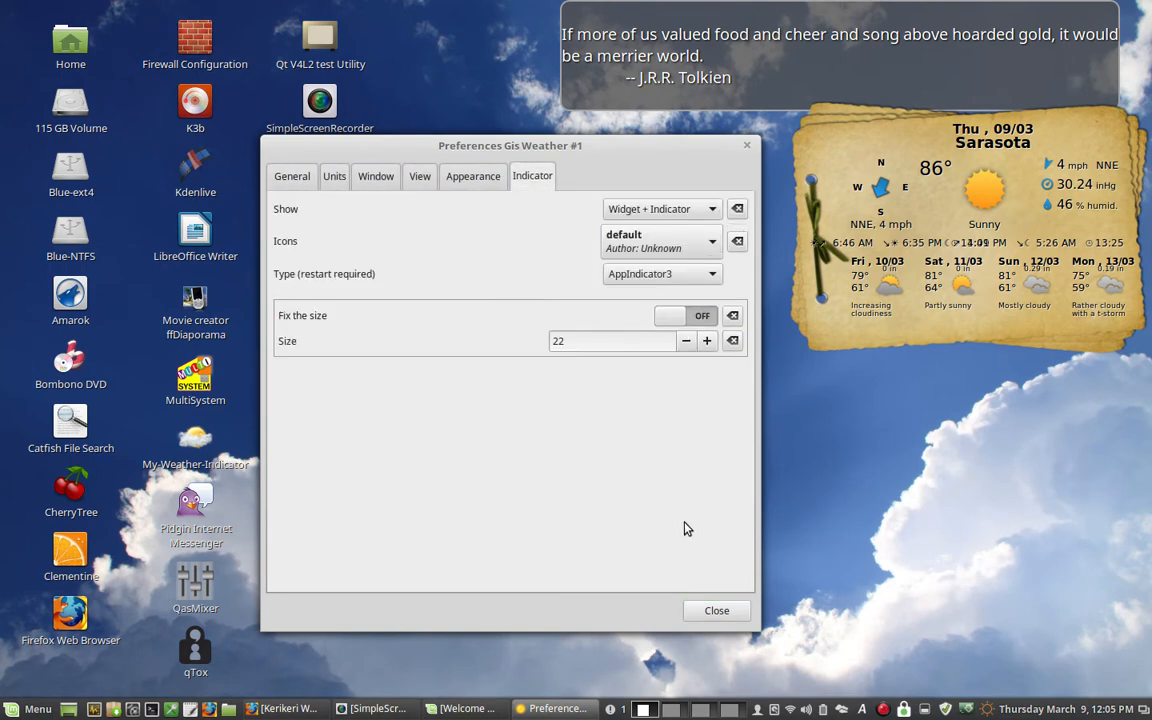
left_click(708, 608)
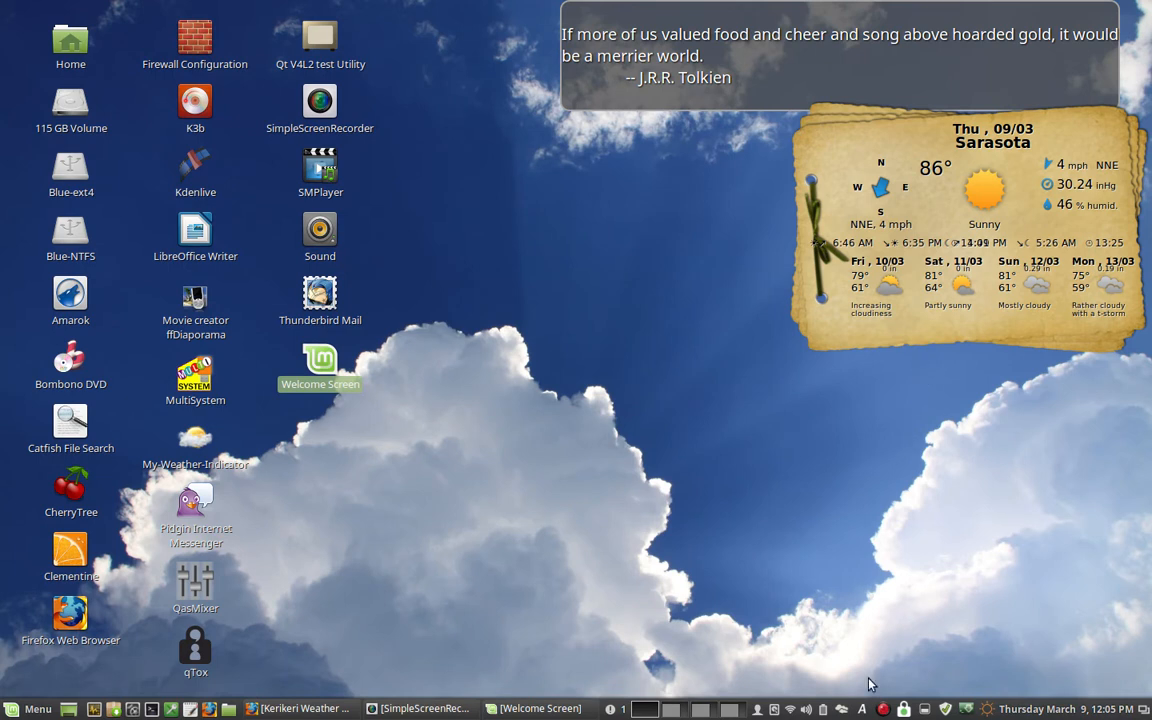
- Look at the tray indicator's menu and apply the Default preset to the weather widget
left_click(986, 710)
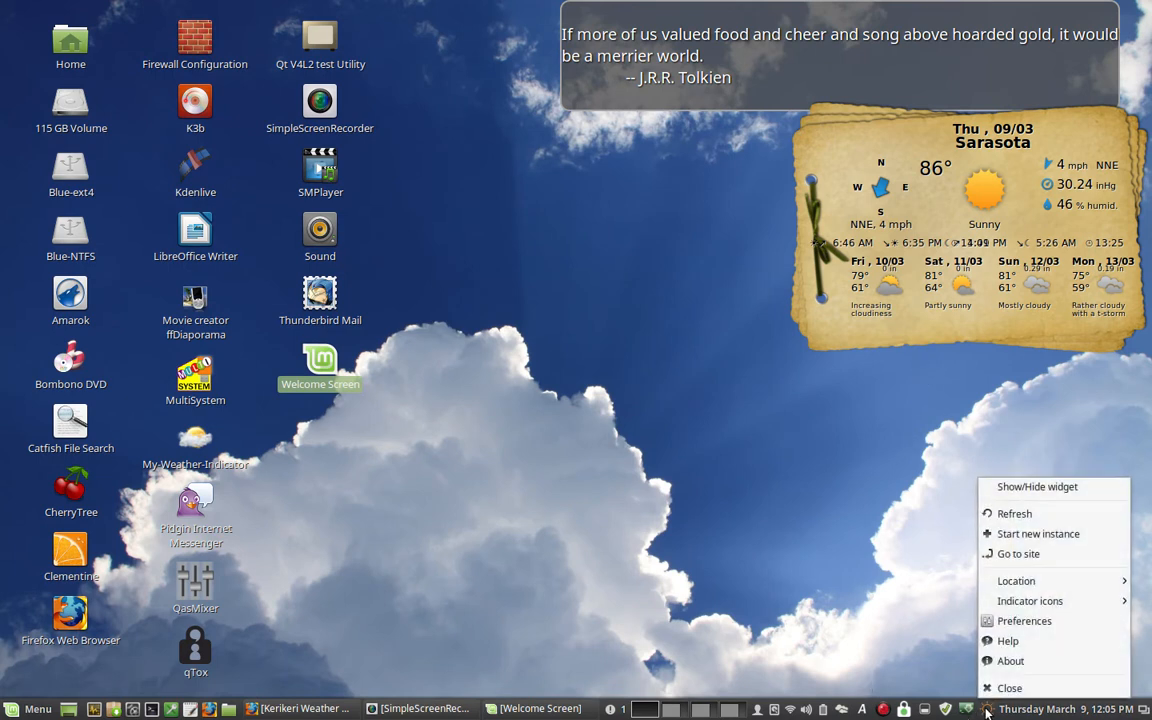
left_click(838, 323)
right_click(838, 323)
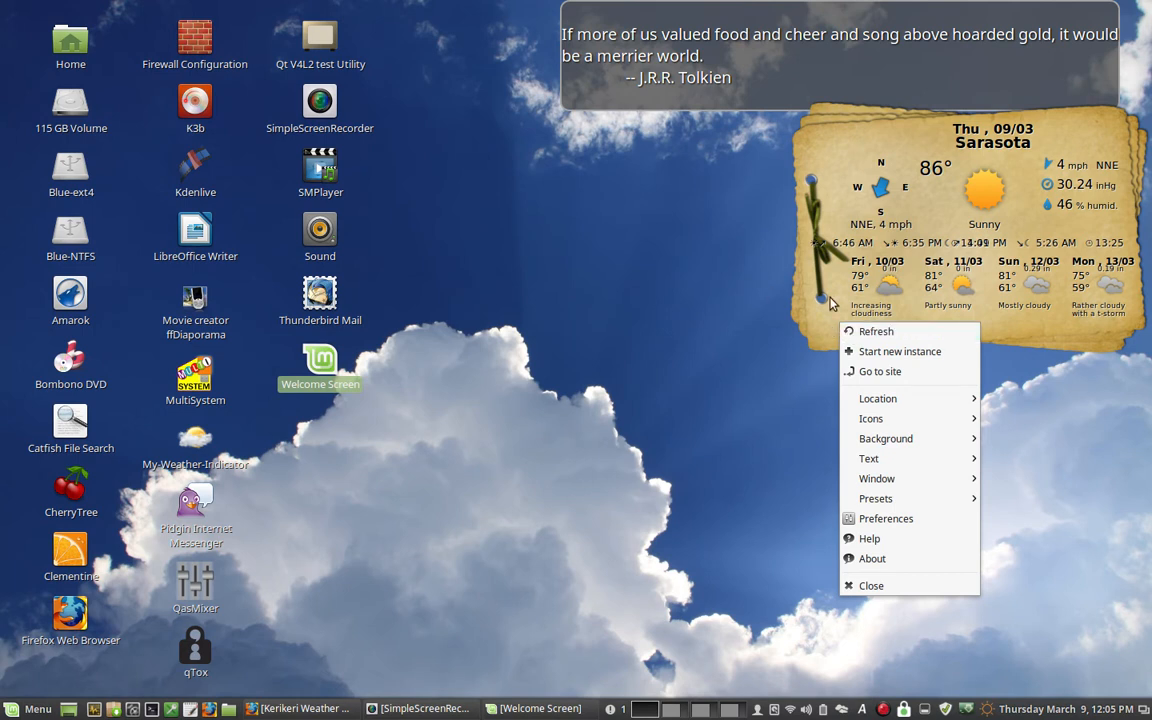
left_click(830, 303)
right_click(830, 303)
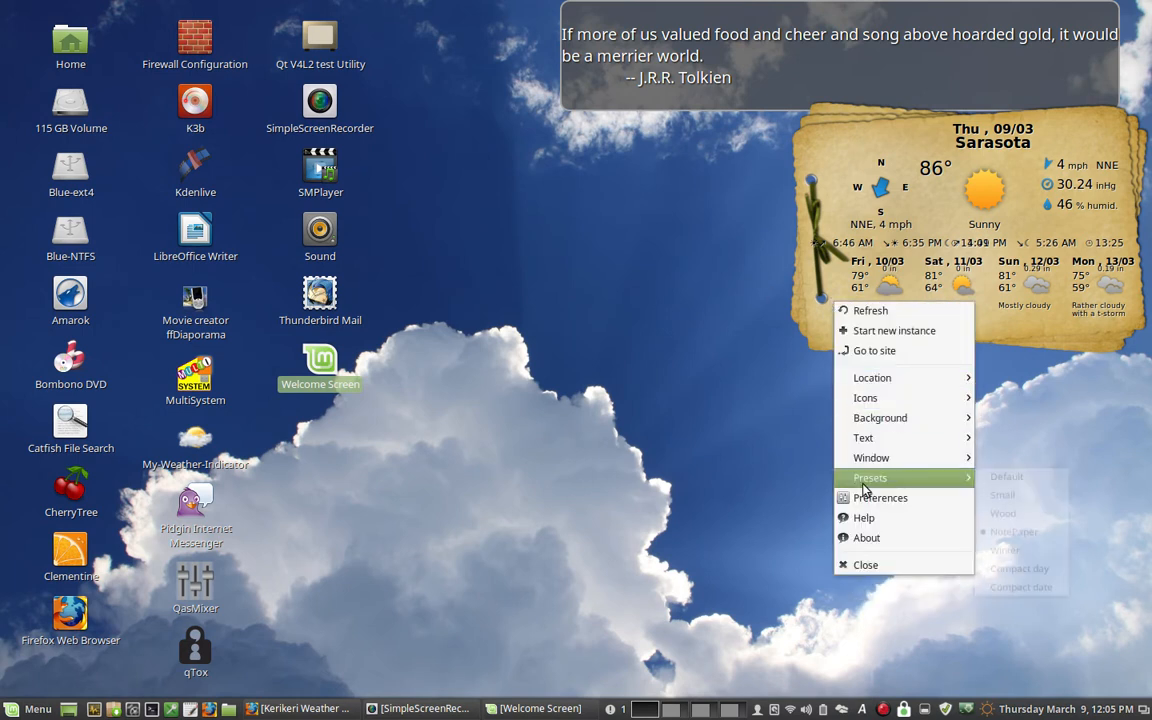
mouse_move(865, 485)
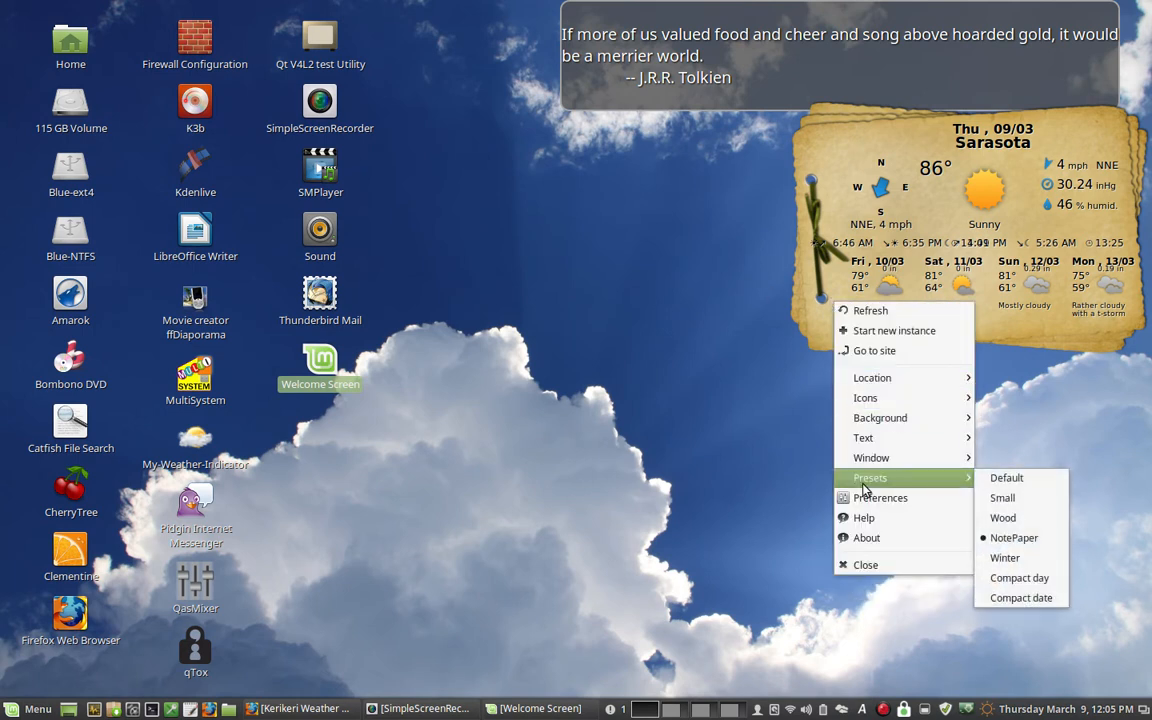
left_click(980, 482)
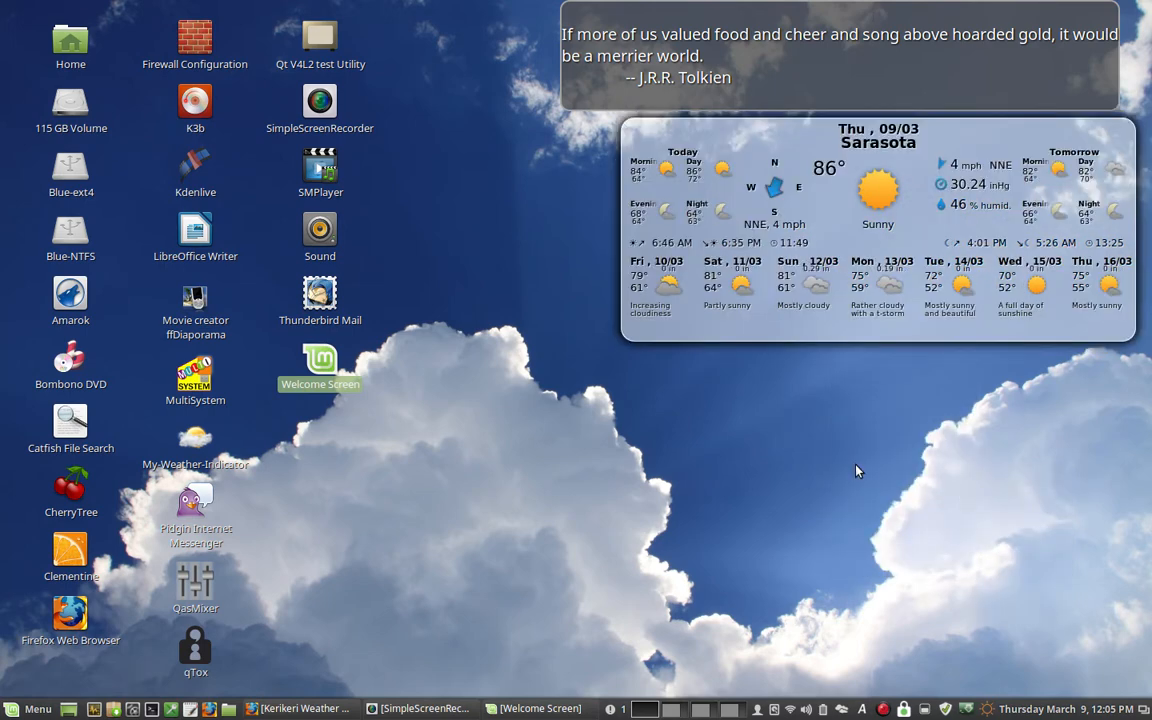
- Switch the weather widget to the Small preset
right_click(700, 319)
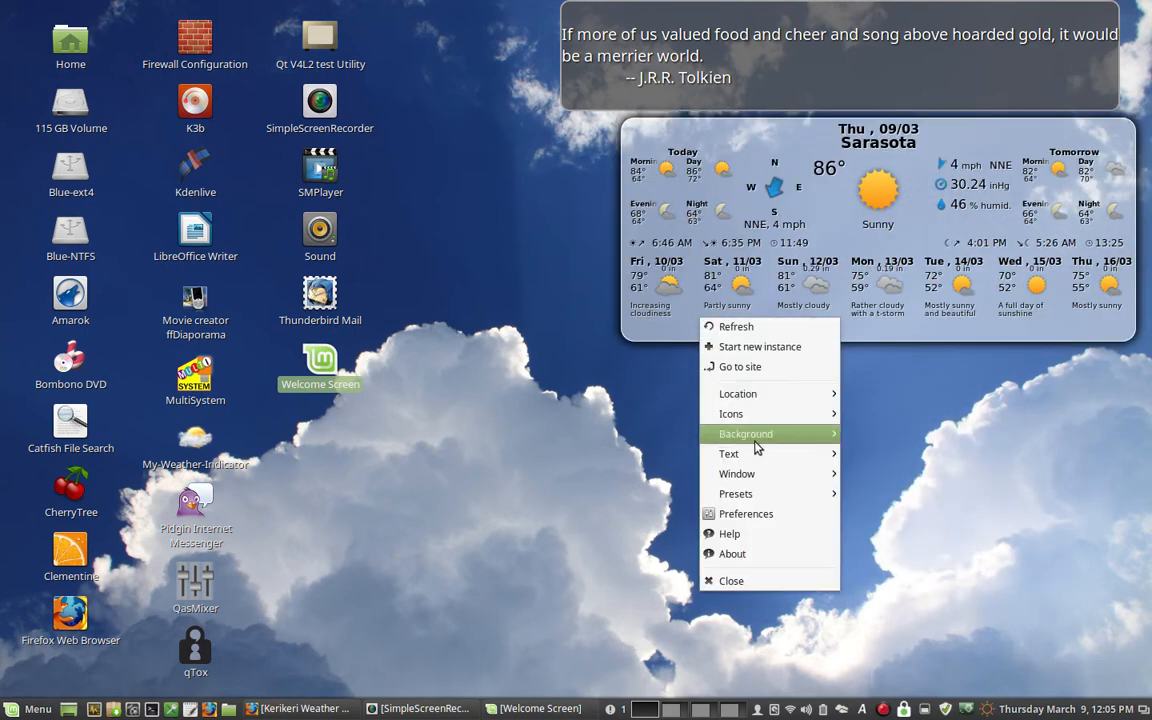
mouse_move(743, 500)
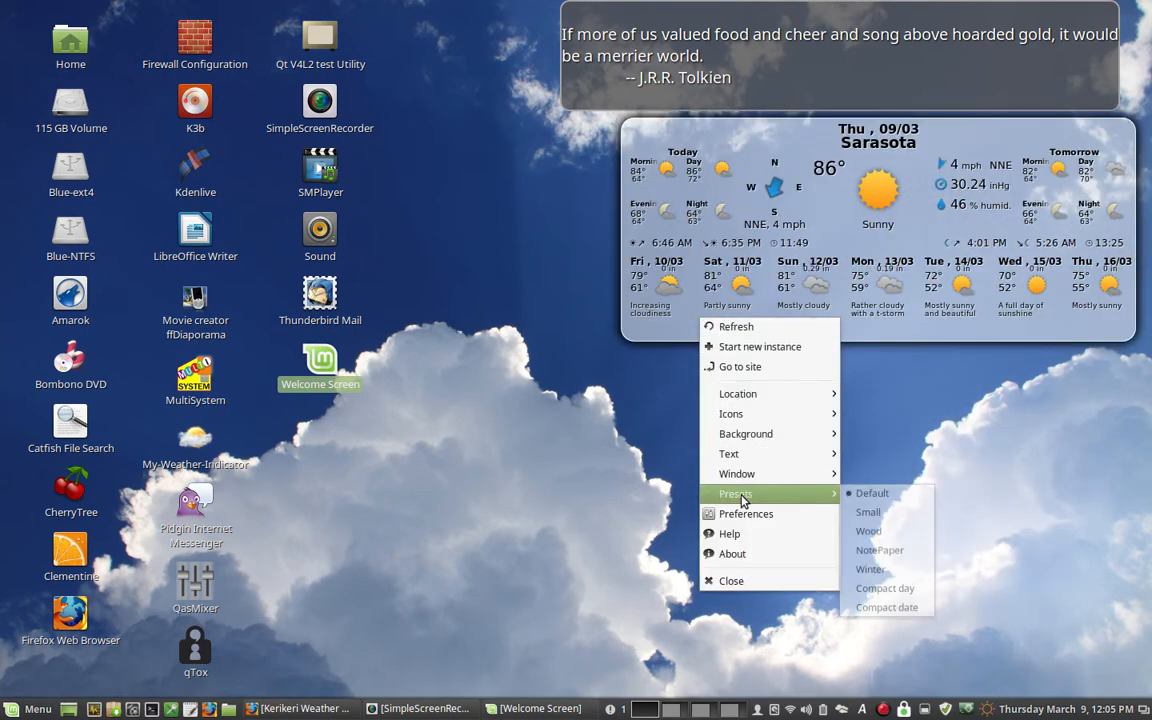
left_click(849, 515)
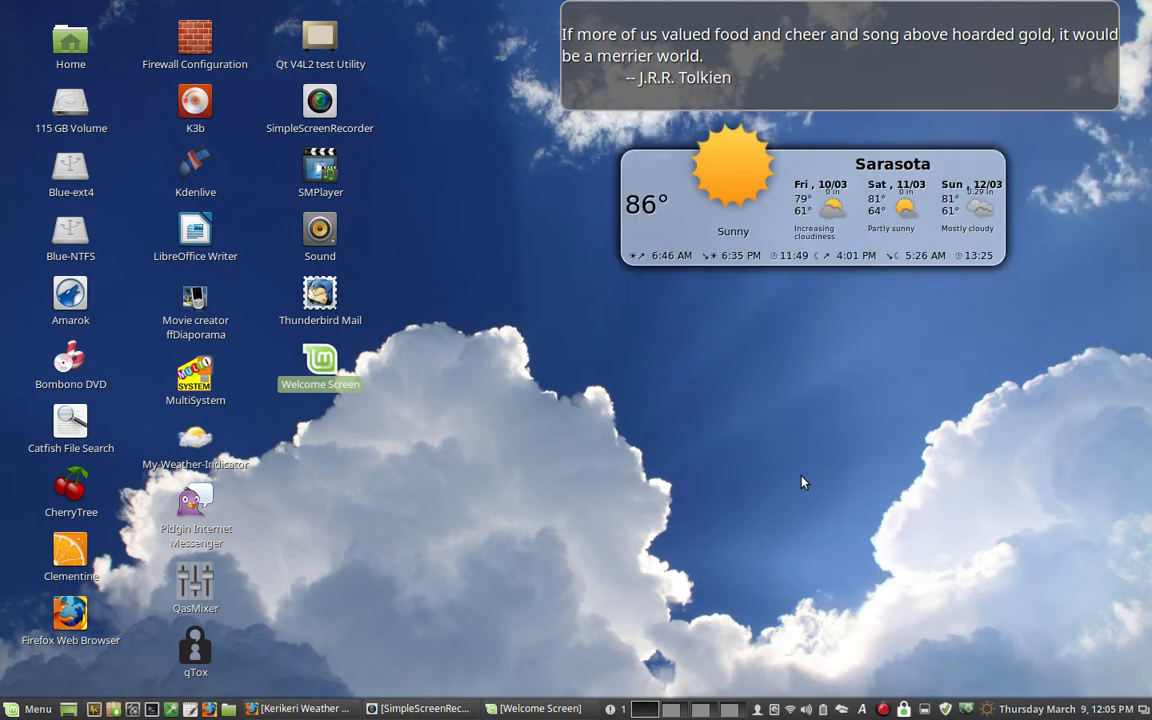
- Switch the weather widget to the Wood preset and change its icon set to colorful
right_click(791, 200)
mouse_move(823, 378)
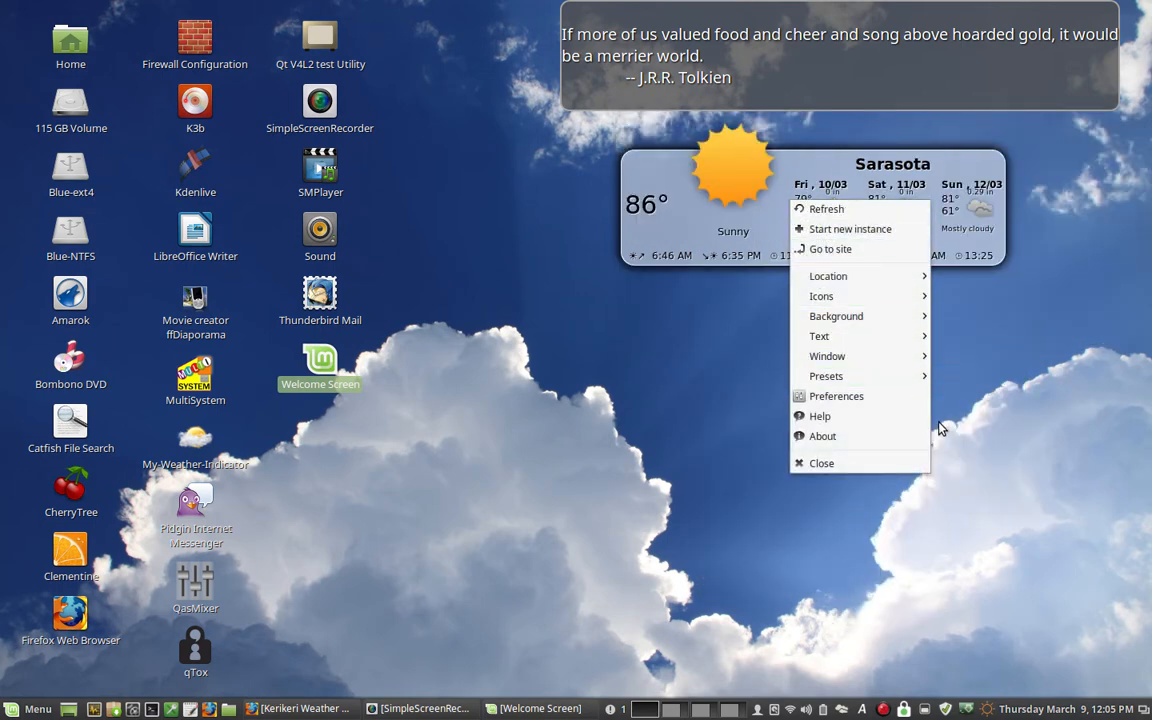
mouse_move(914, 382)
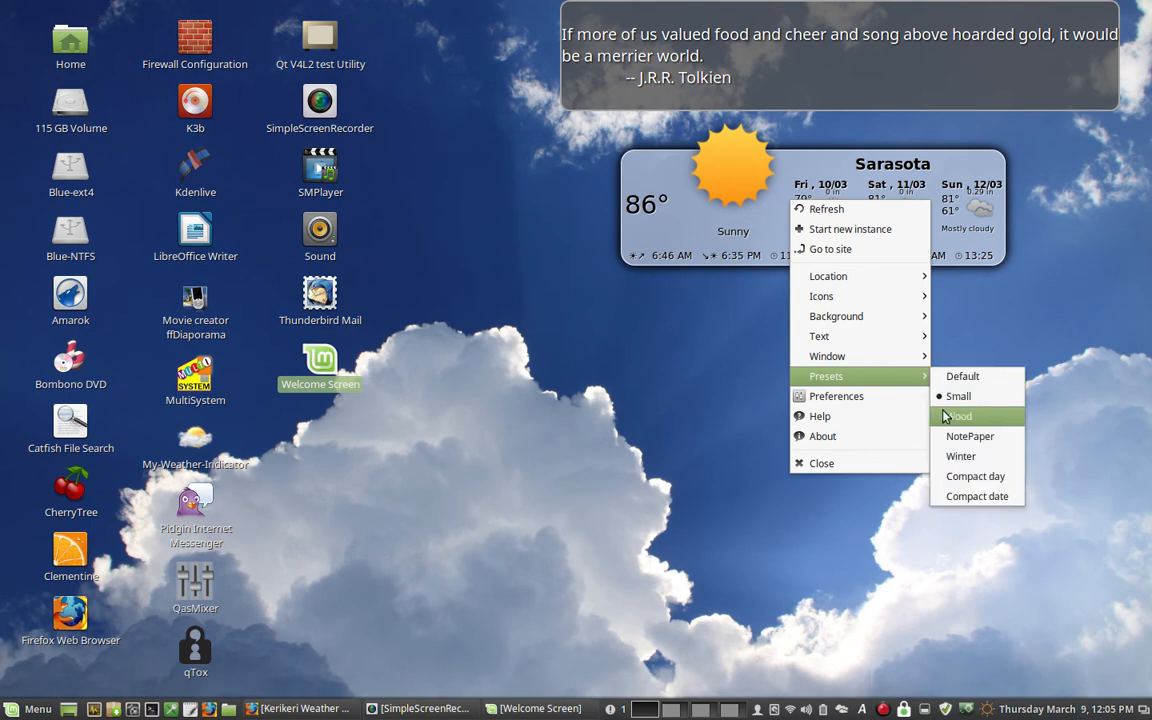
left_click(952, 416)
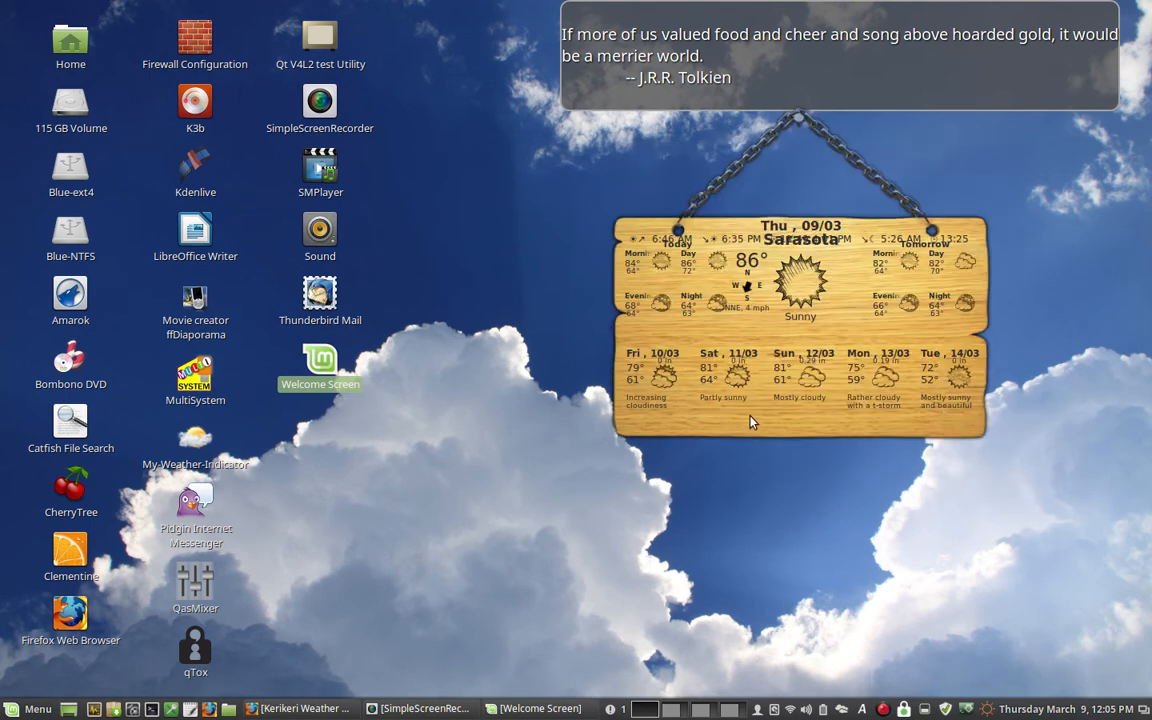
right_click(776, 336)
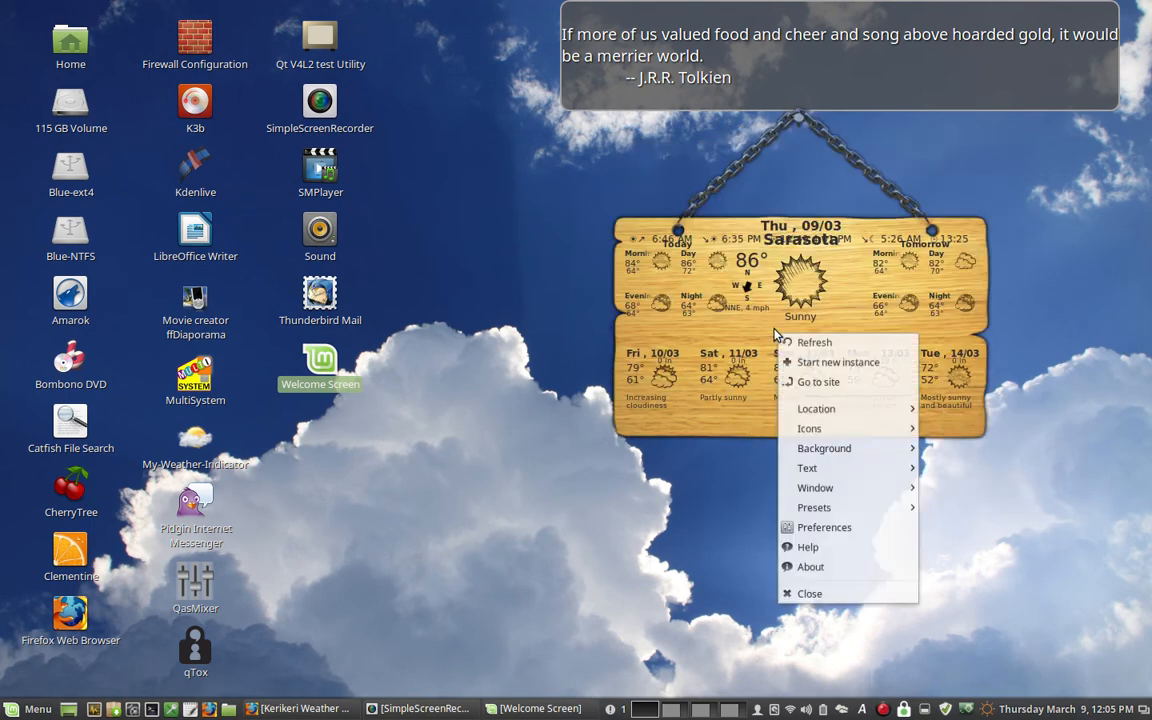
mouse_move(808, 437)
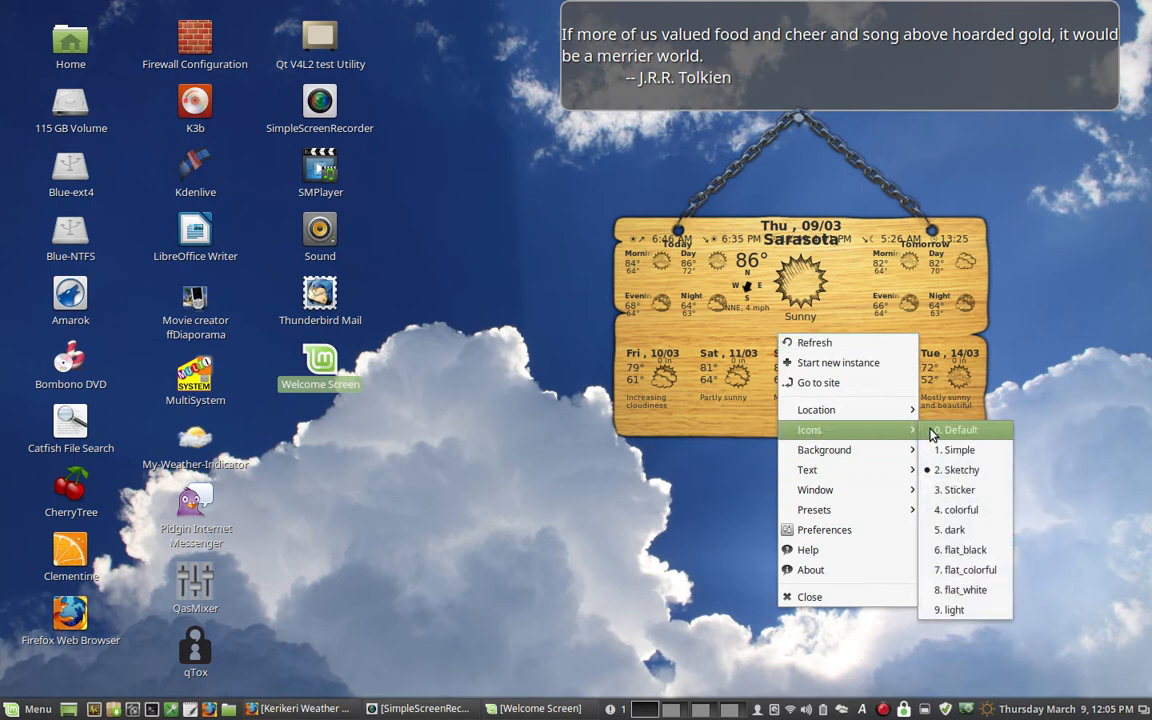
left_click(951, 512)
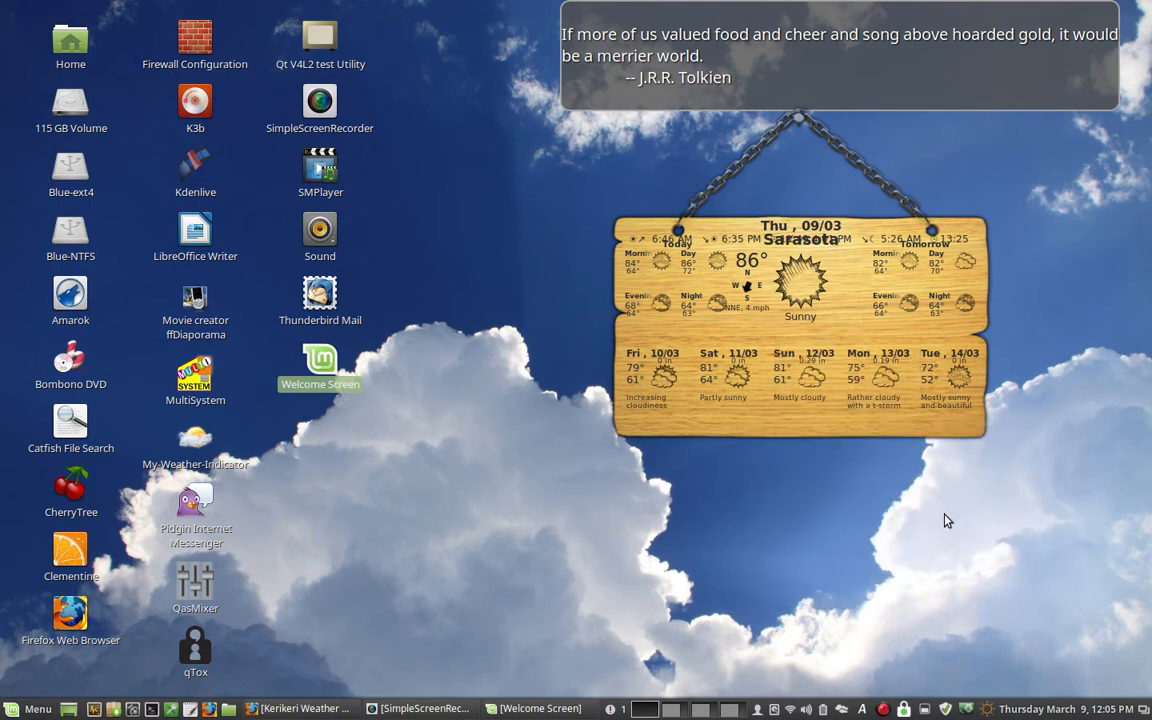
- Apply the NotePaper preset and move the widget beneath the right part of the desktop quotation box
right_click(828, 268)
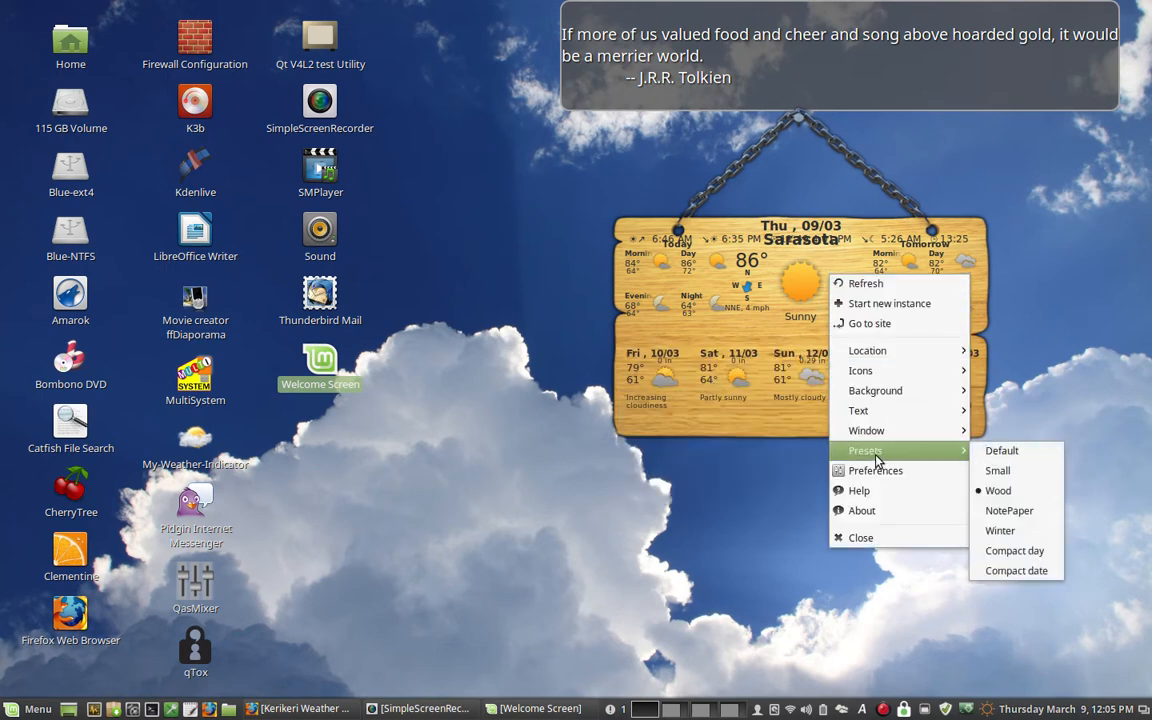
mouse_move(962, 451)
left_click(983, 512)
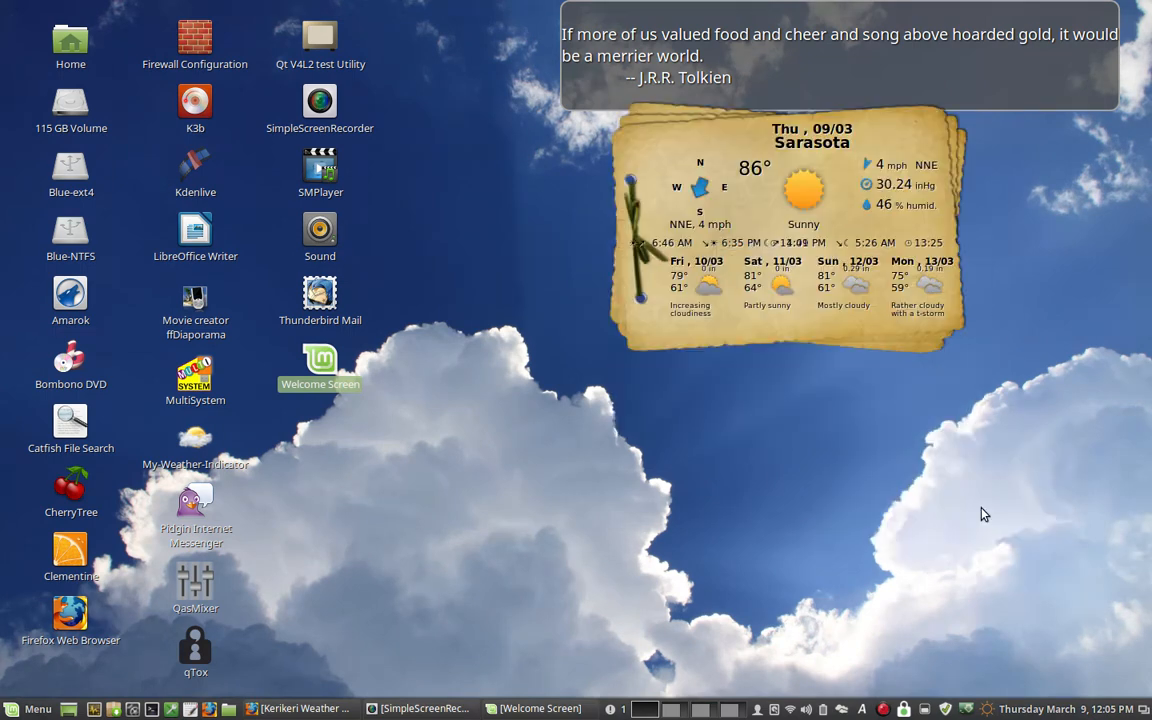
left_click_drag(624, 133, 852, 176)
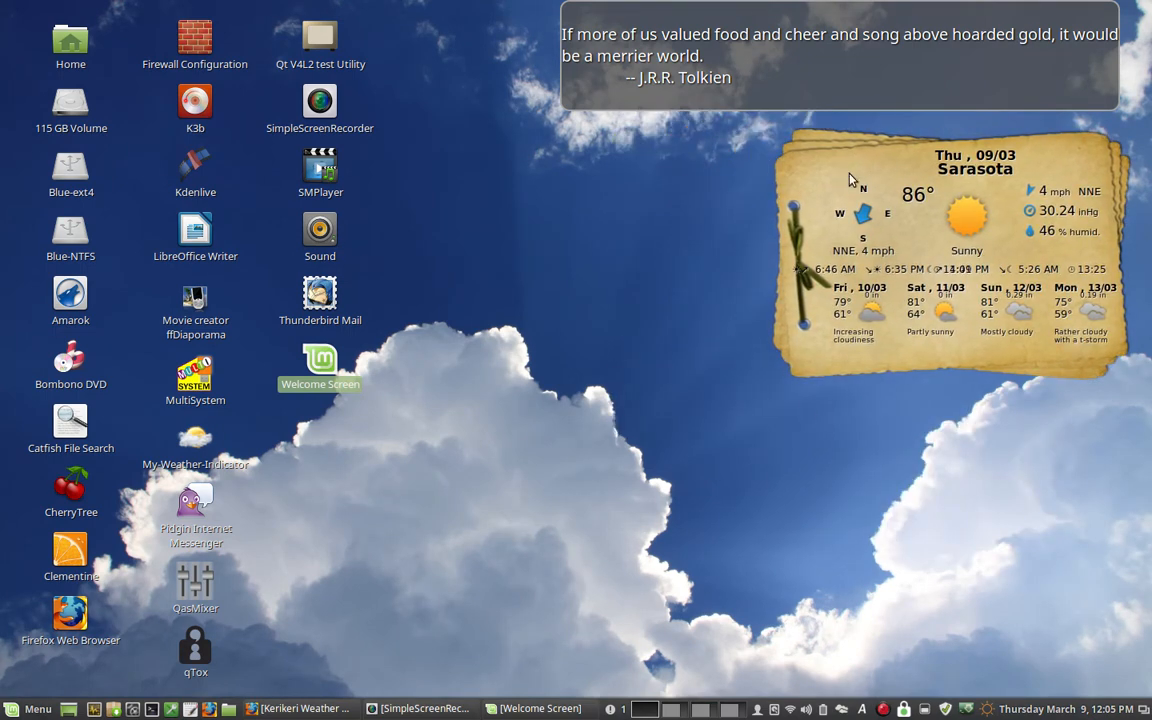
- Switch the weather widget to the Winter preset
right_click(814, 336)
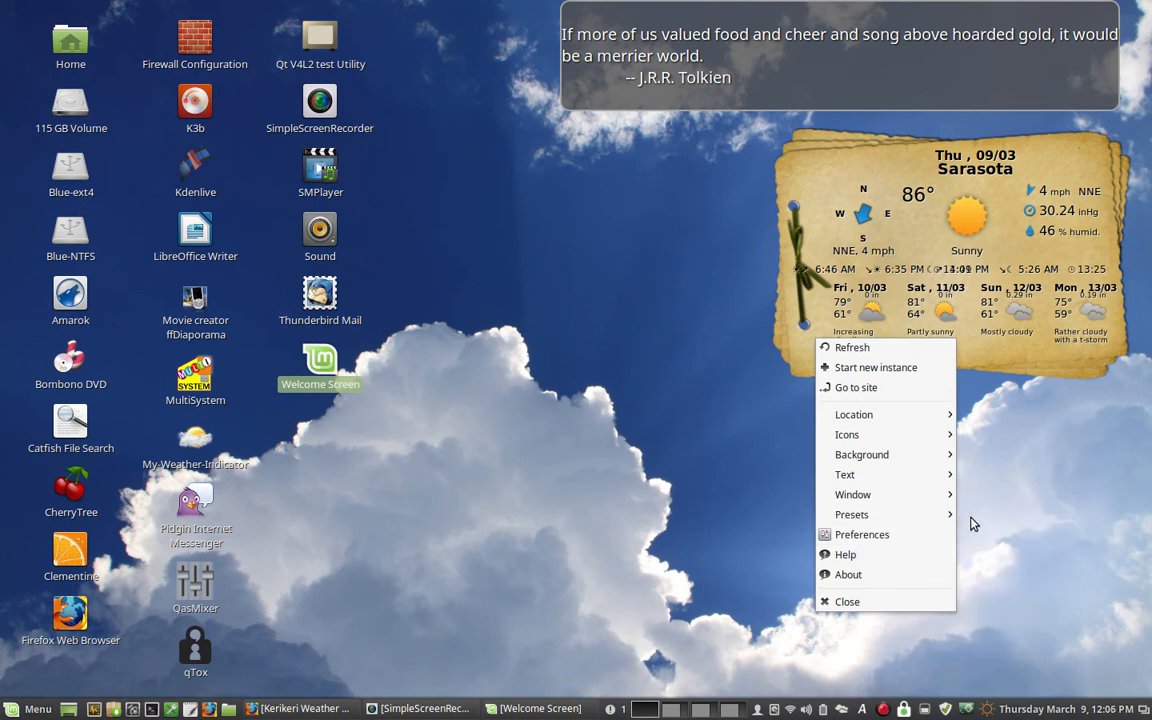
mouse_move(954, 514)
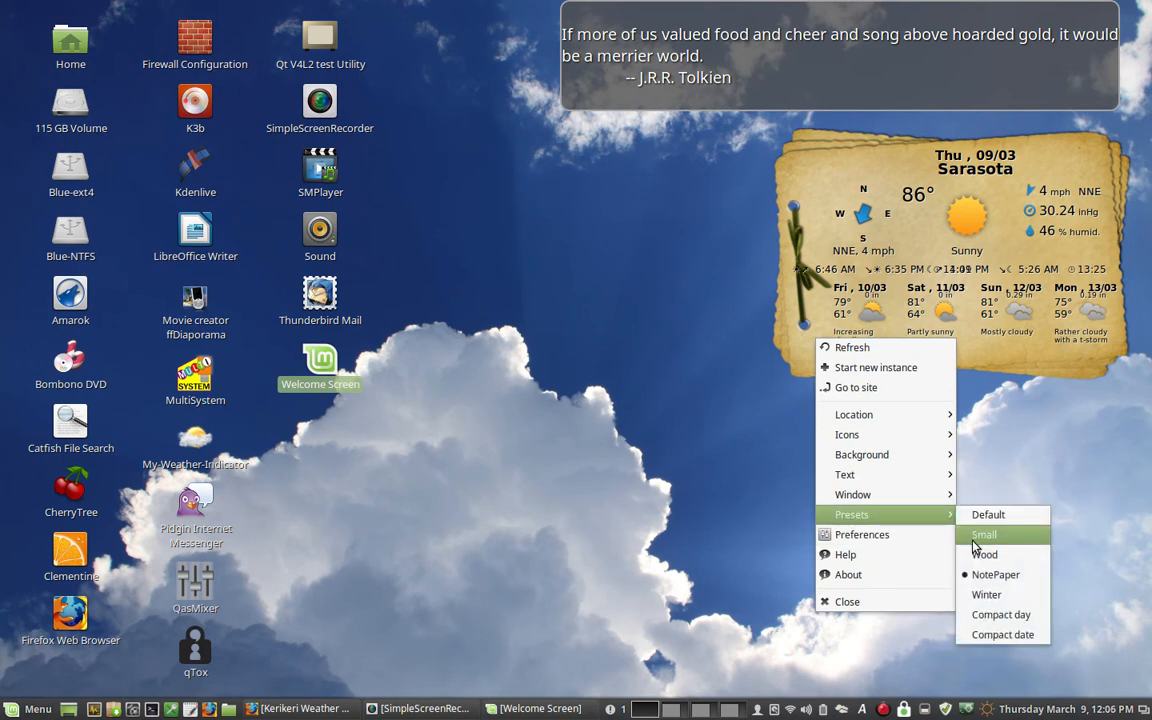
left_click(975, 596)
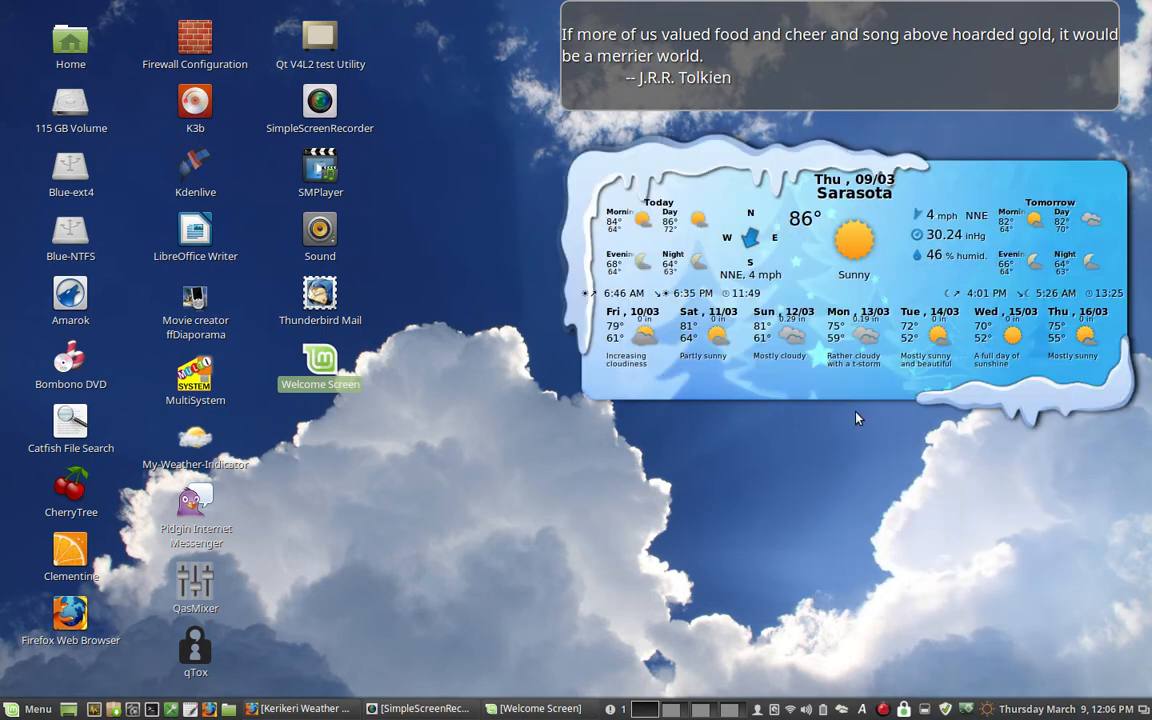
- Try the Compact day preset on the weather widget, followed by the Compact date preset
right_click(855, 388)
mouse_move(960, 563)
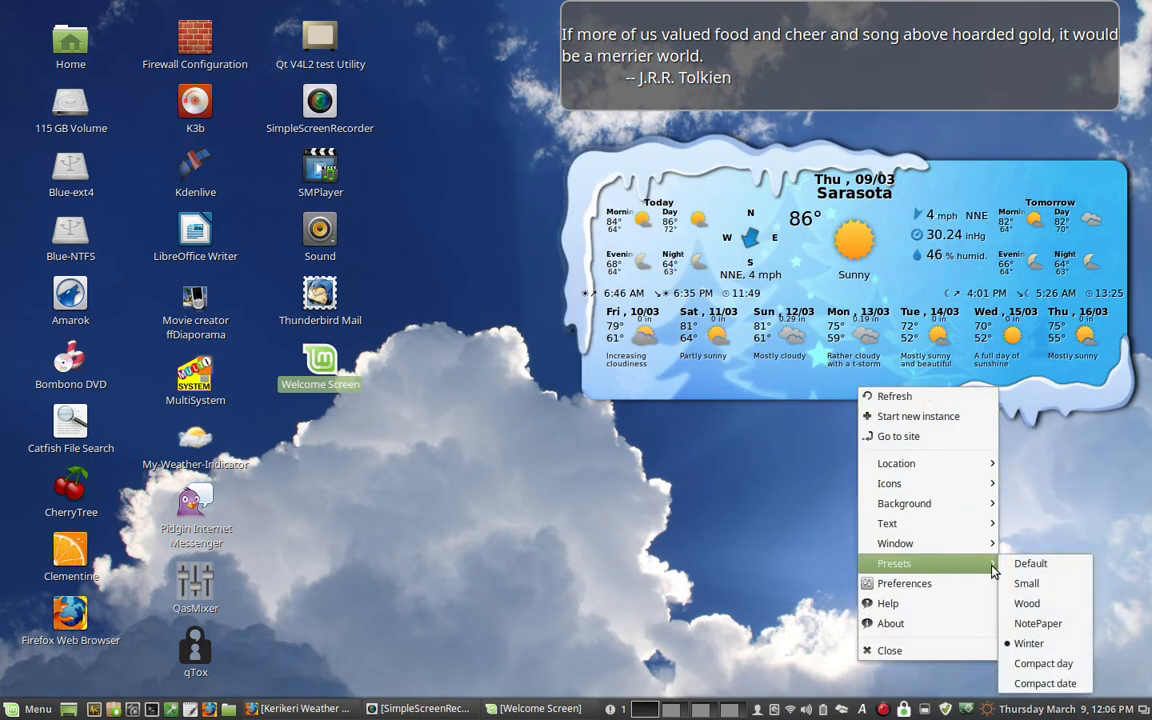
left_click(1006, 663)
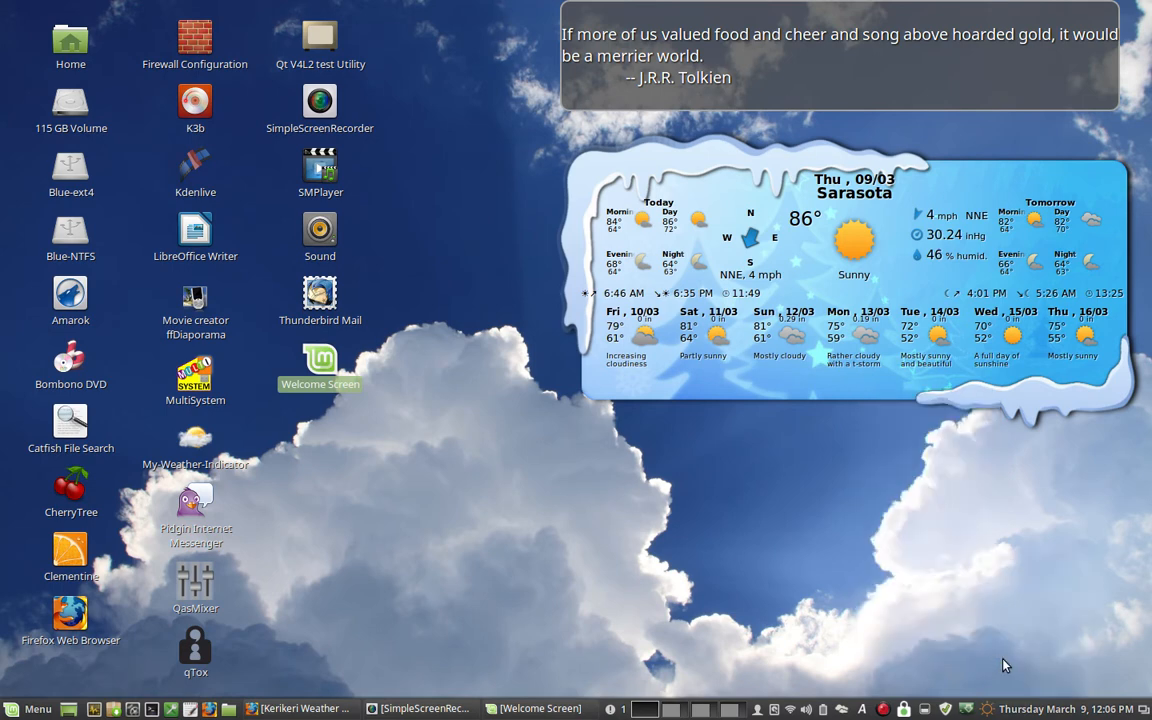
right_click(723, 226)
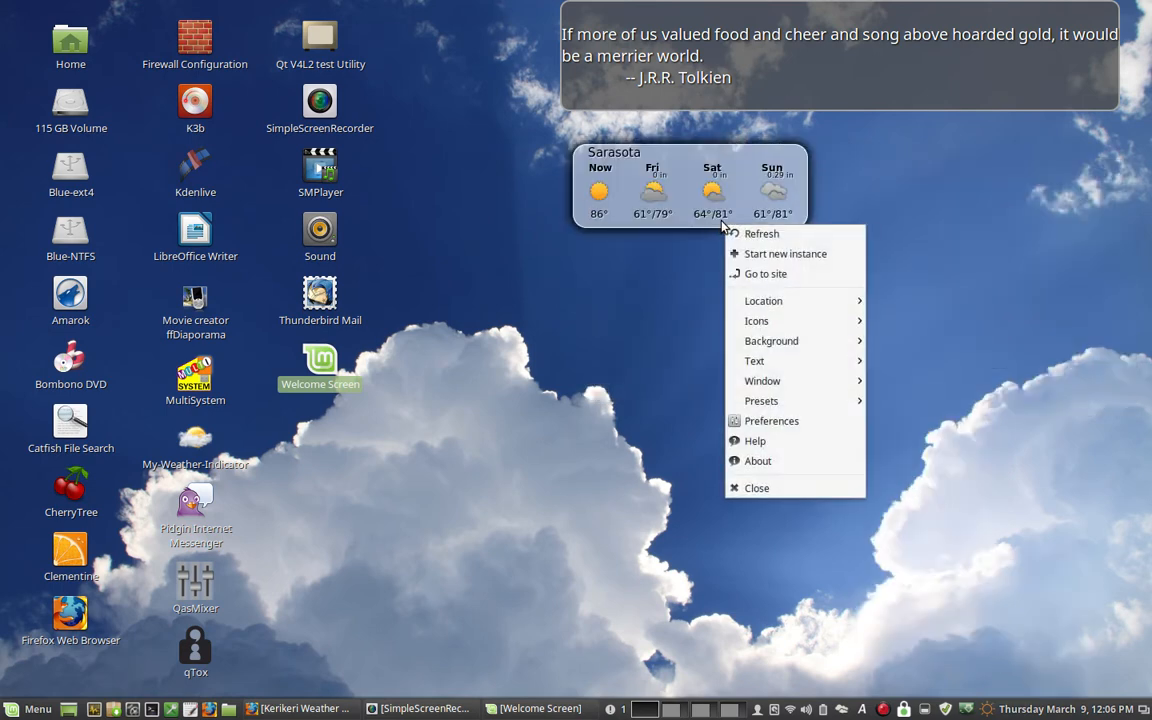
mouse_move(805, 401)
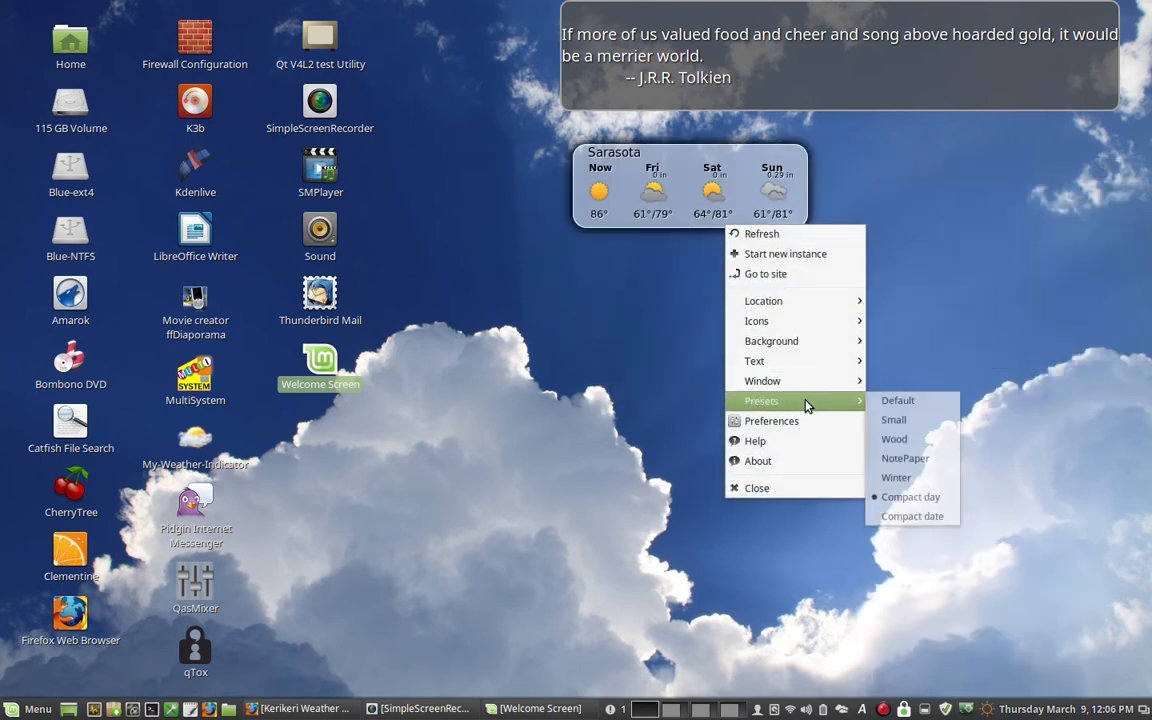
left_click(910, 520)
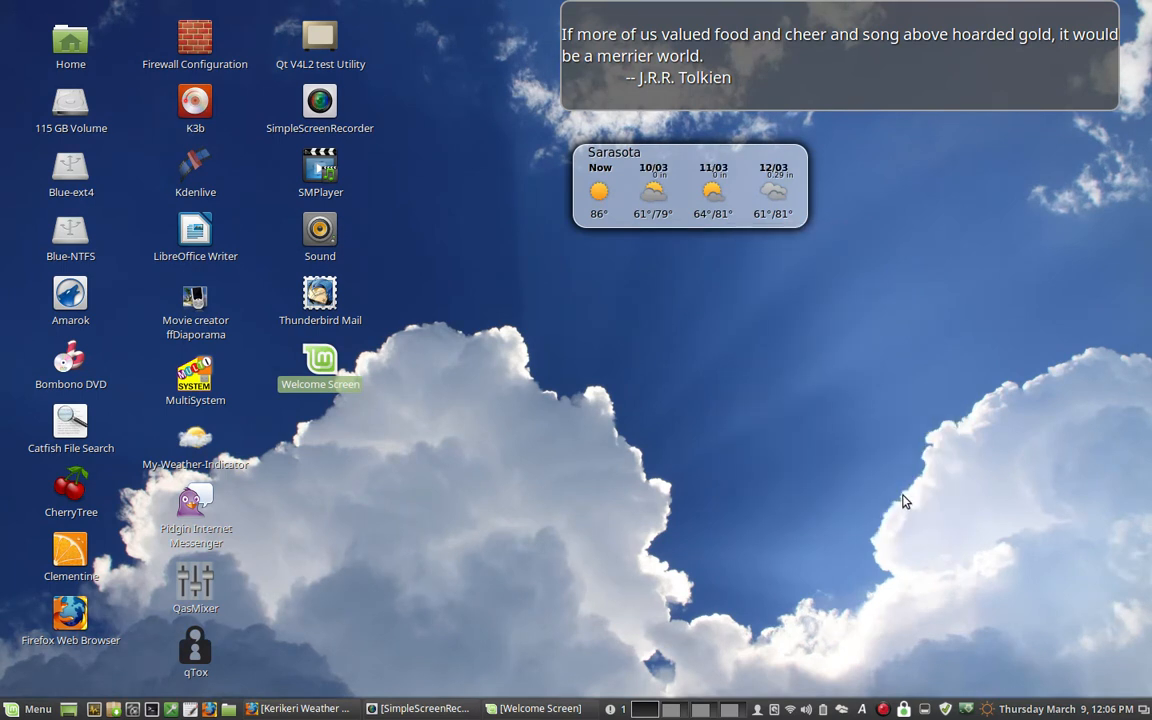
- Switch the weather widget from Compact date back to the NotePaper preset
right_click(778, 222)
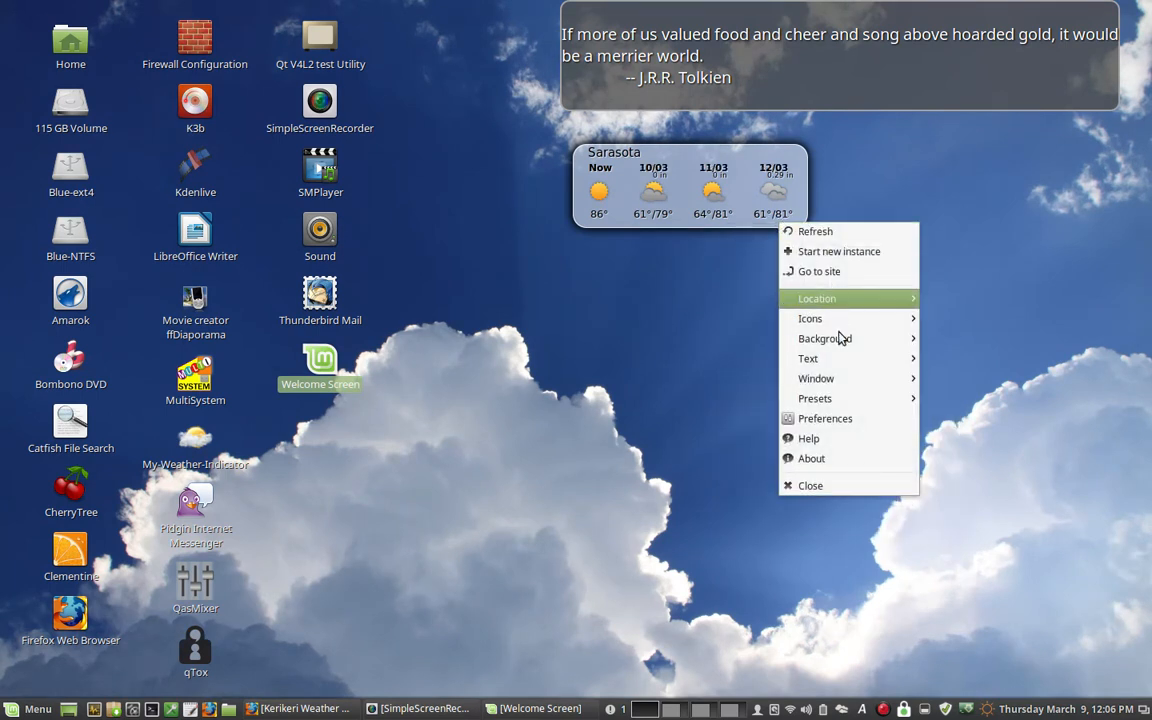
mouse_move(856, 399)
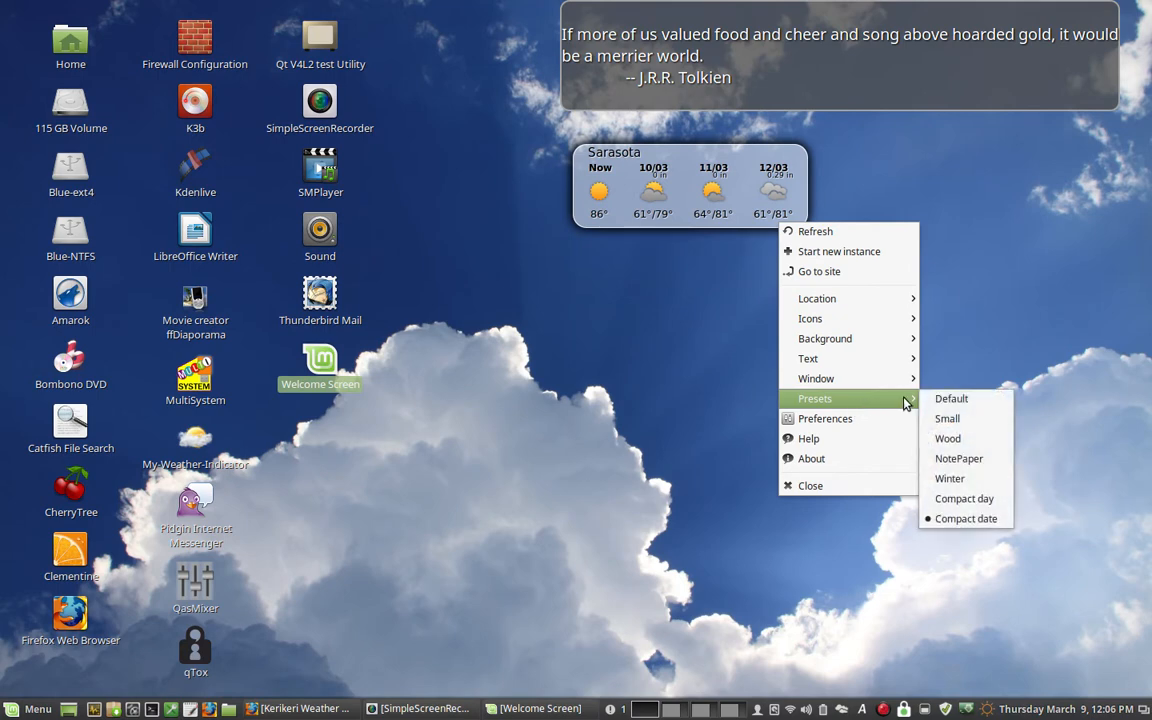
left_click(973, 456)
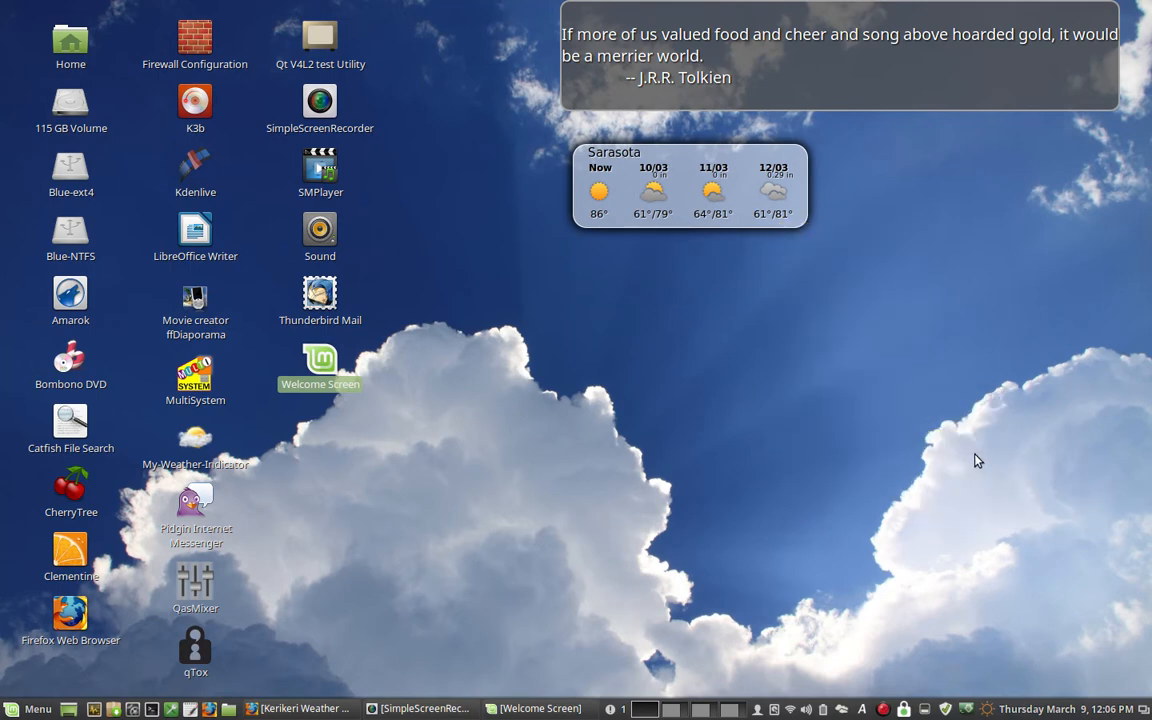
- Move the weather widget to the area below the right end of the desktop quotation box and switch to workspace 2
left_click_drag(671, 165, 898, 157)
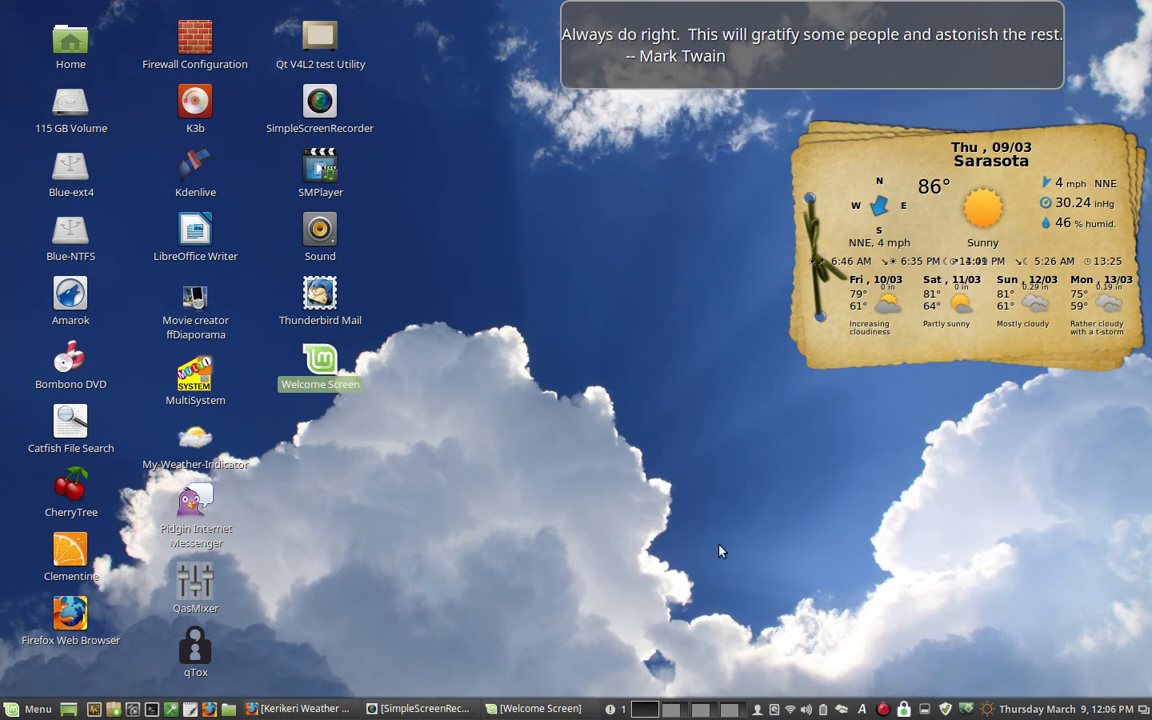
left_click(678, 708)
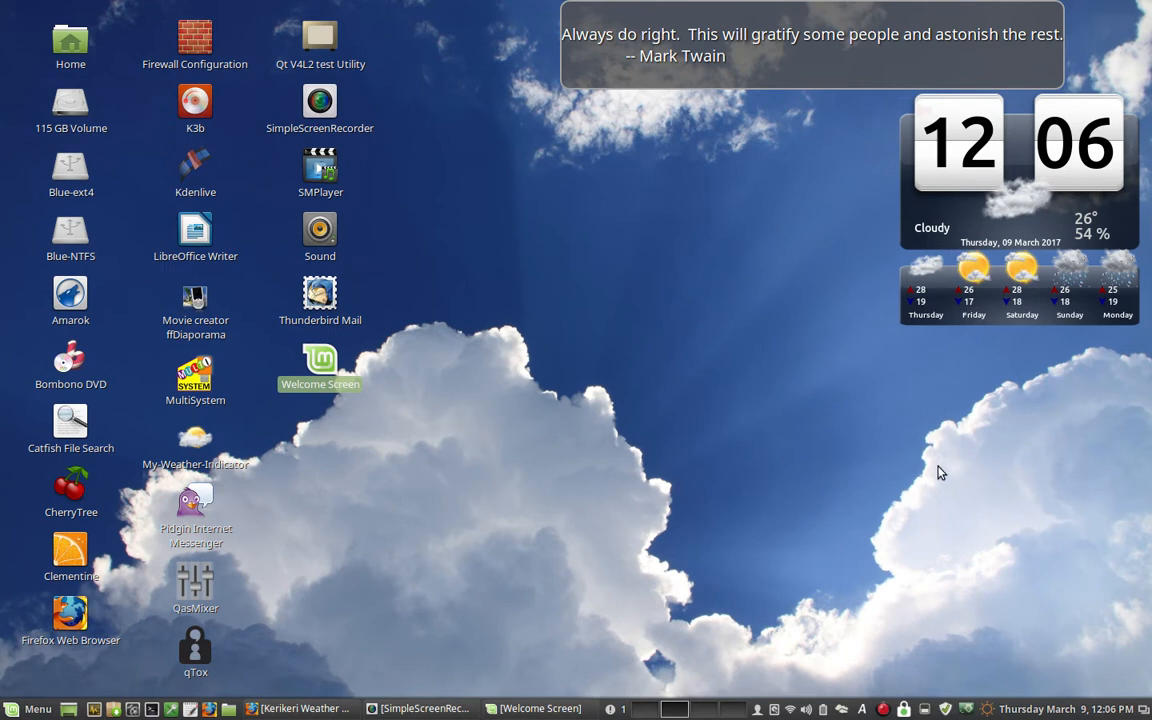
- Review the forecast table and the forecast map of my-weather-indicator, closing each window after viewing it
left_click(843, 710)
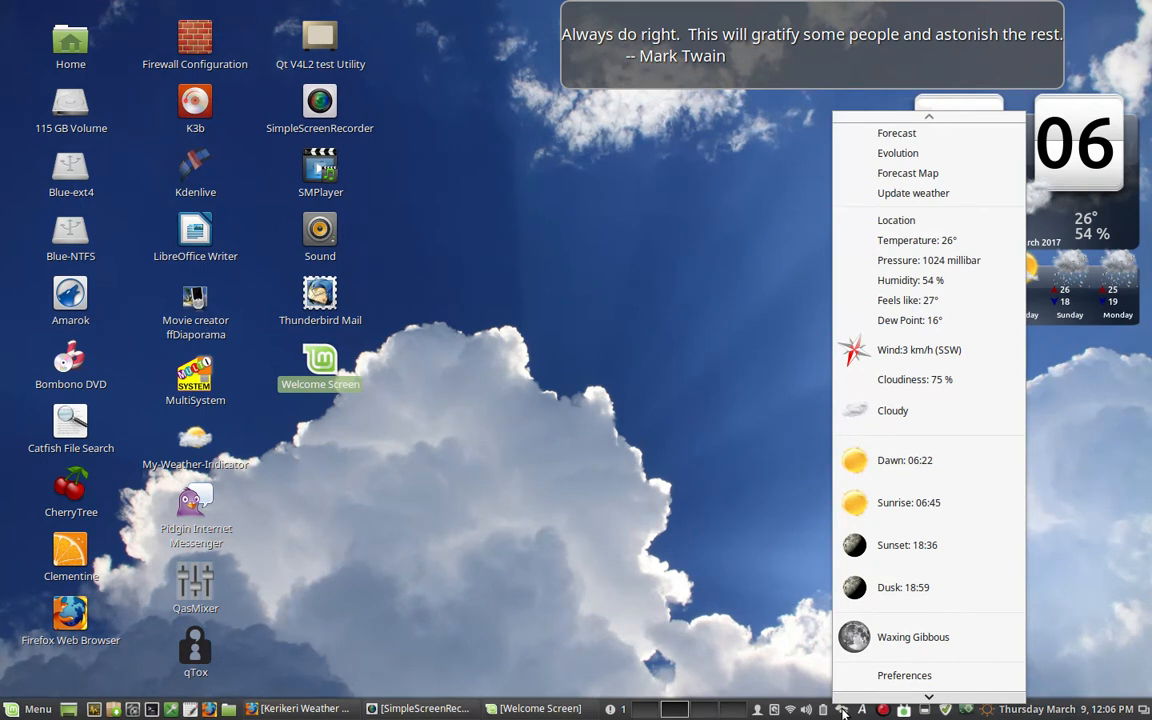
left_click(917, 140)
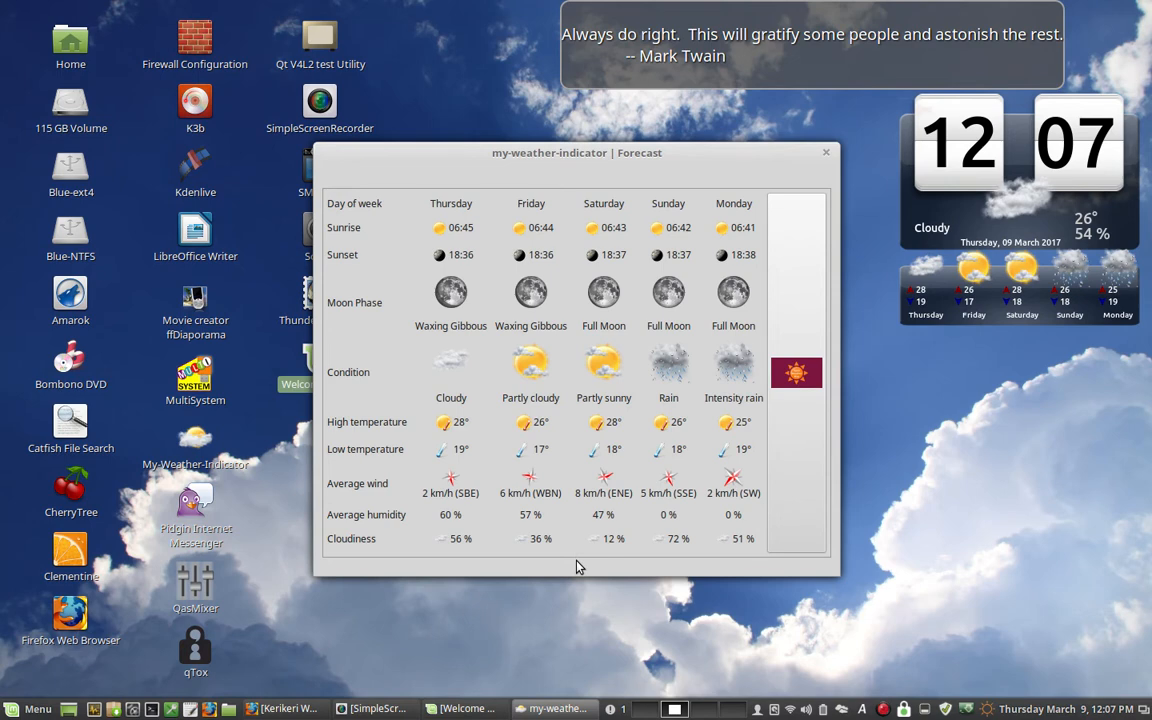
left_click(826, 152)
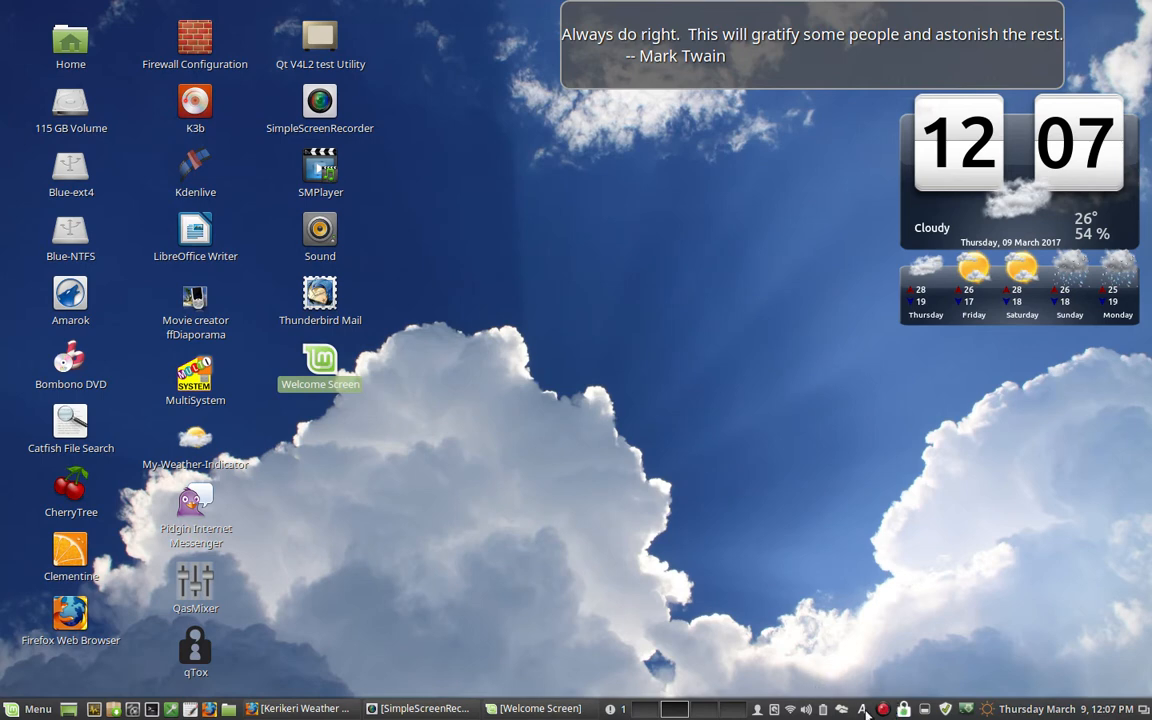
left_click(903, 709)
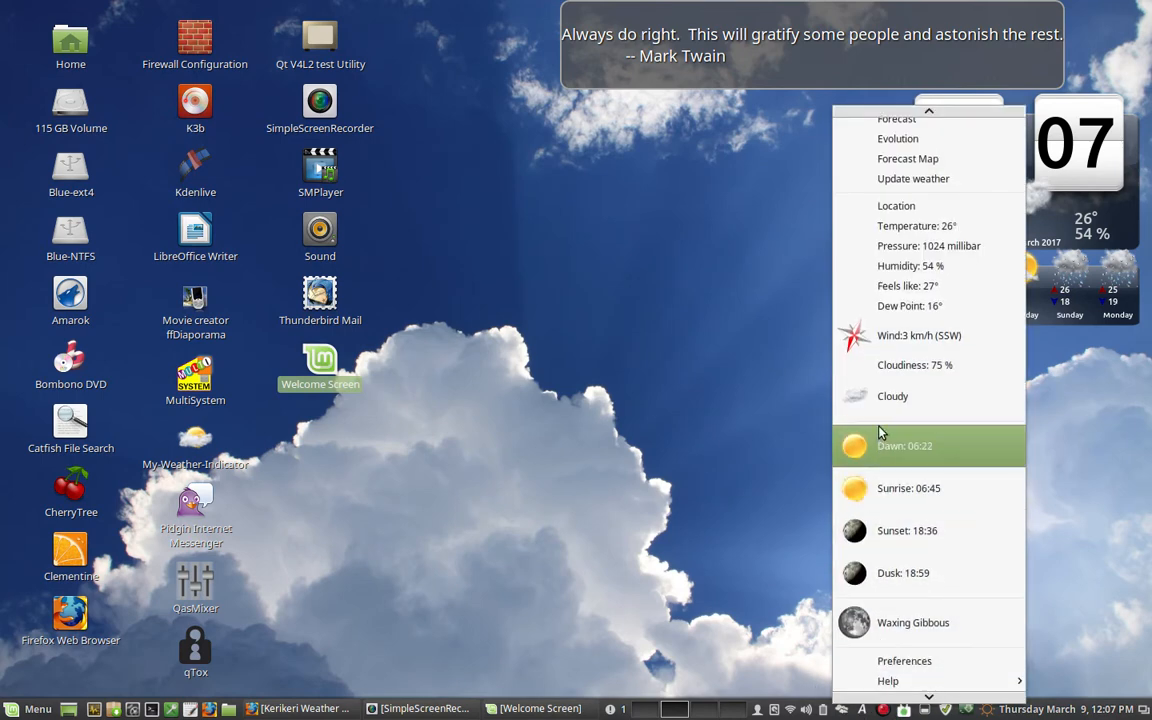
left_click(925, 168)
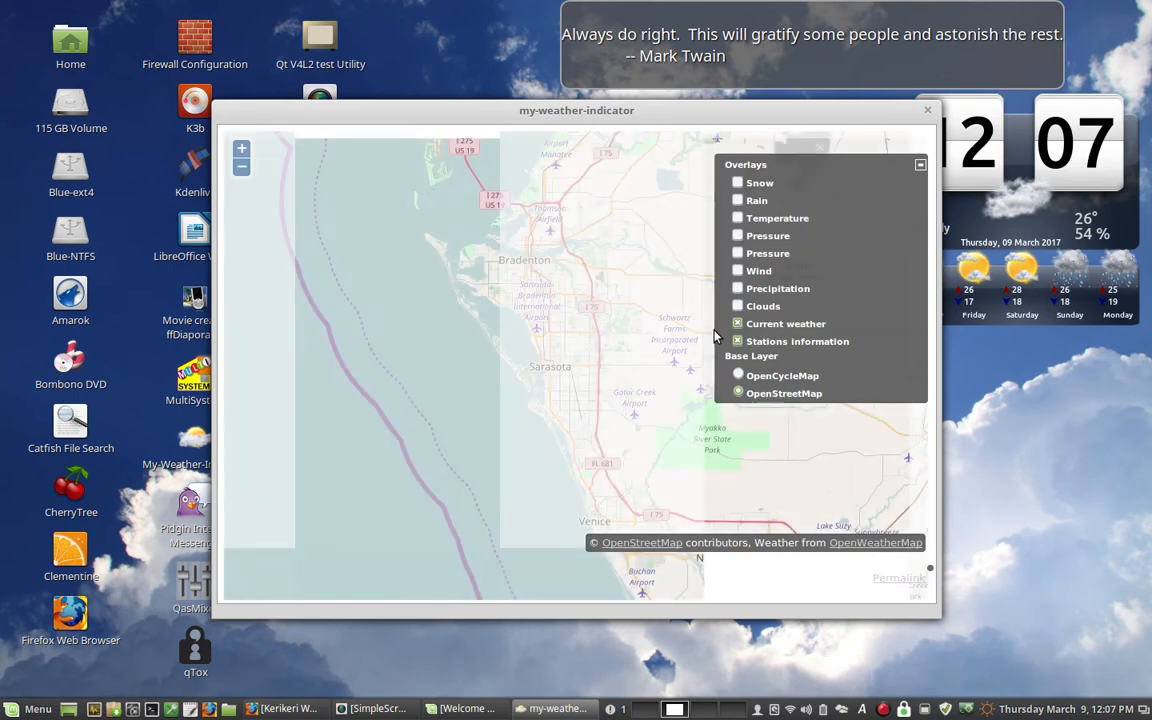
left_click(927, 110)
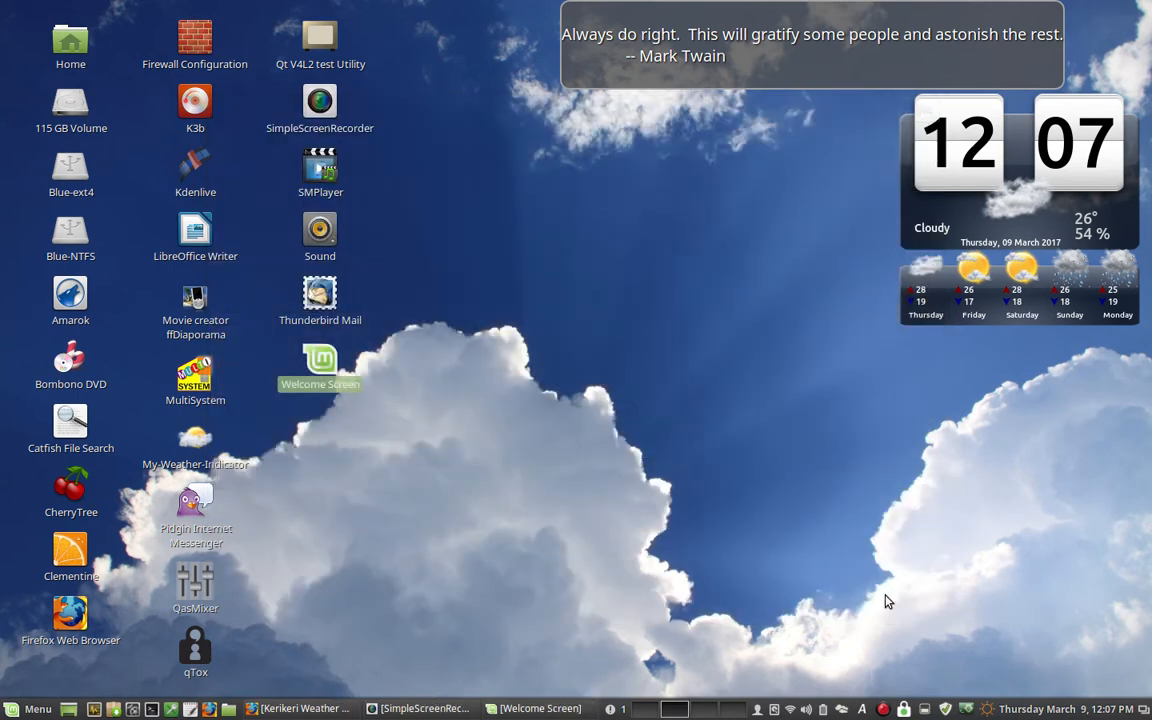
- Open the preferences of my-weather-indicator and move the dialog clear of its desktop clock widget
left_click(842, 709)
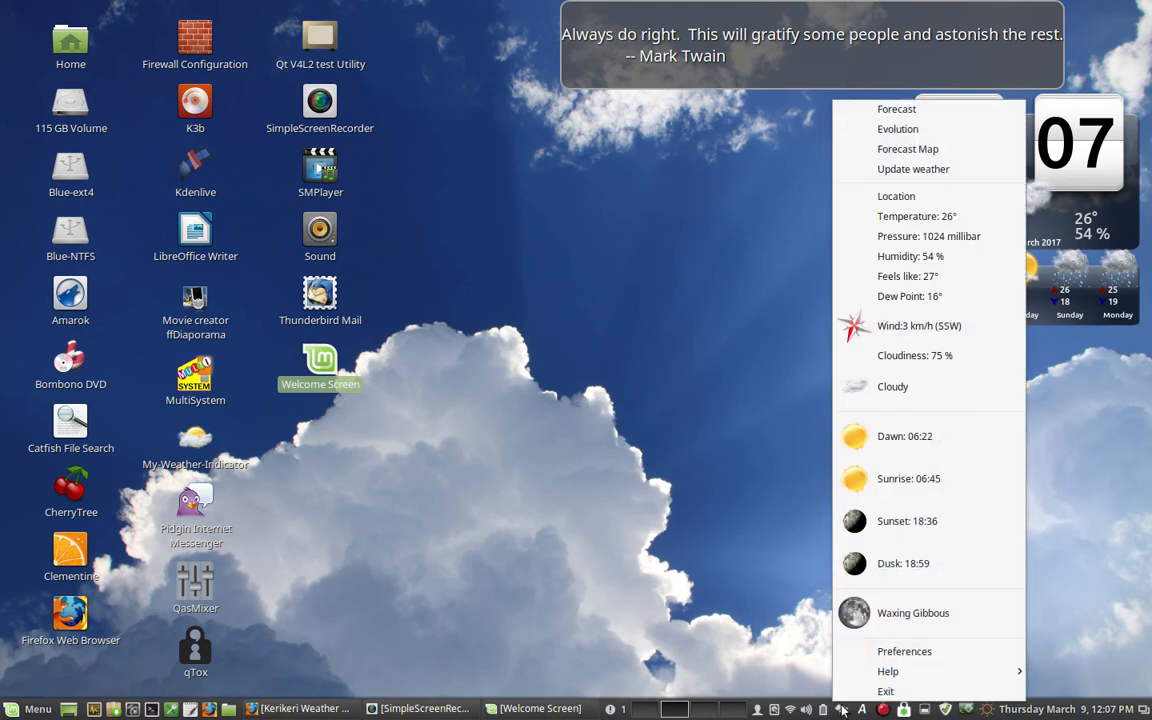
left_click(860, 651)
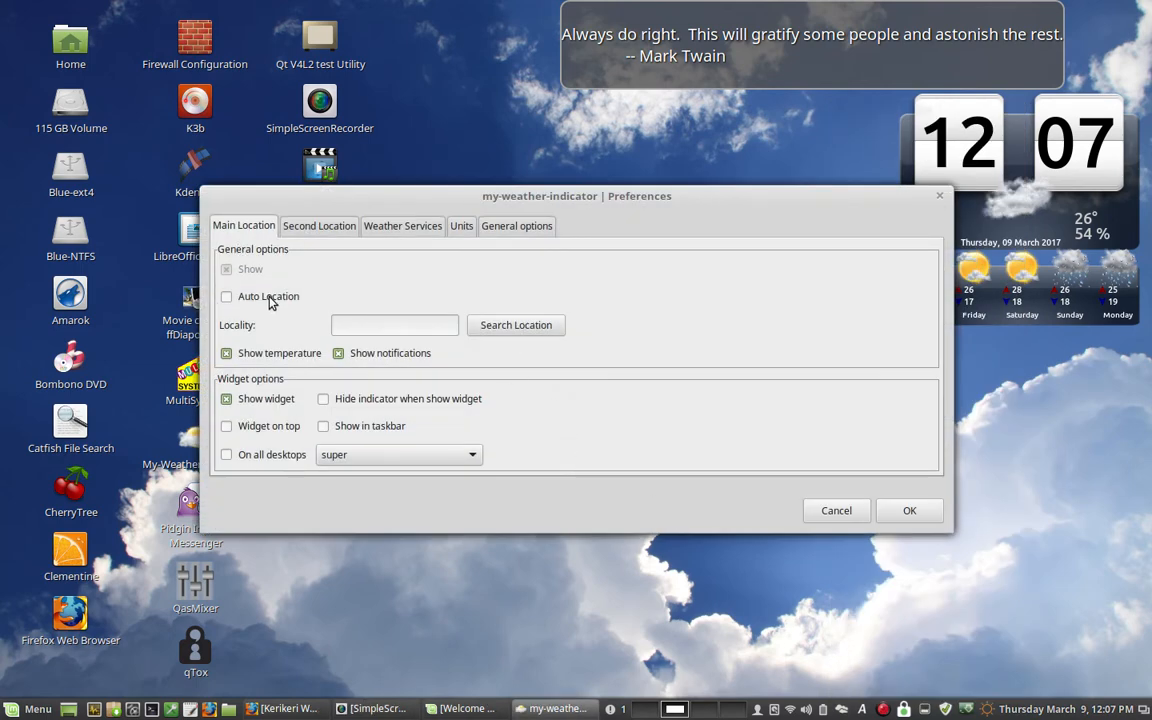
left_click_drag(337, 195, 293, 217)
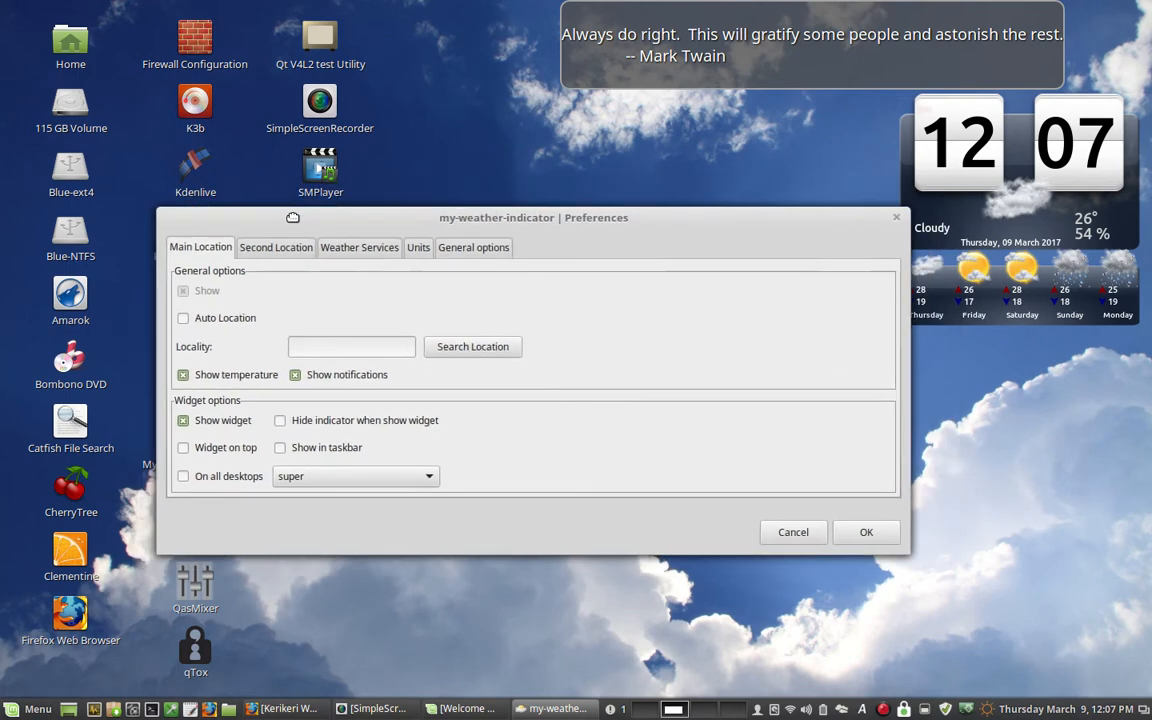
right_click(323, 349)
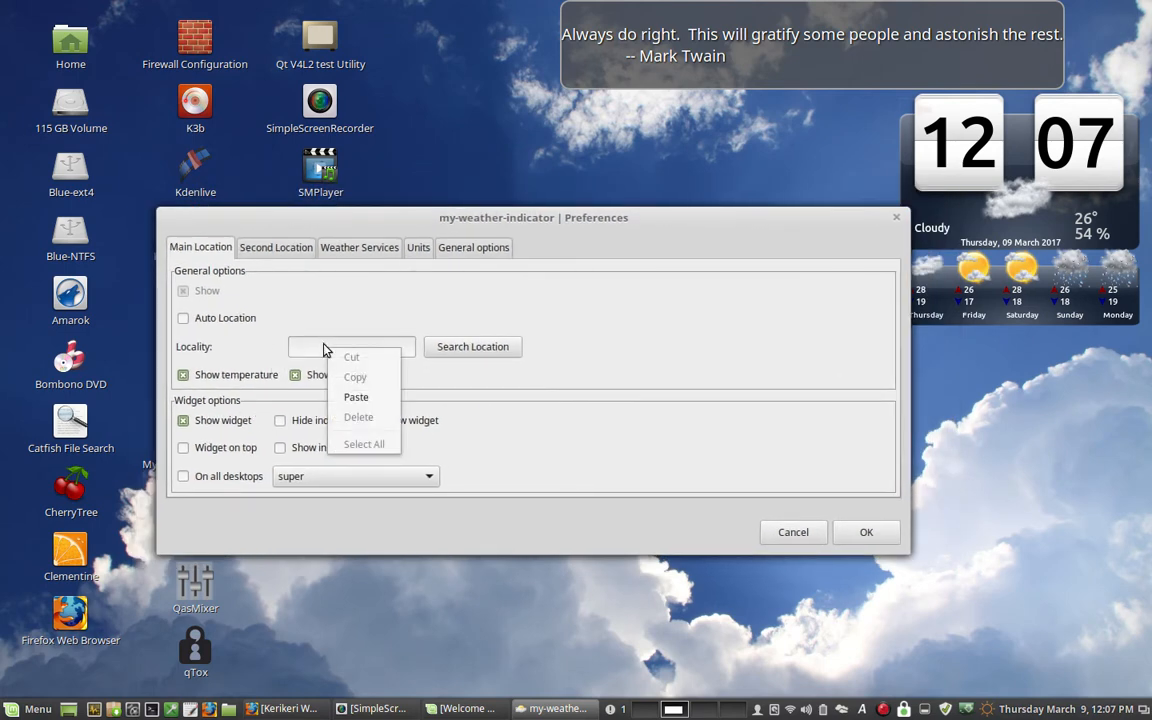
left_click(347, 404)
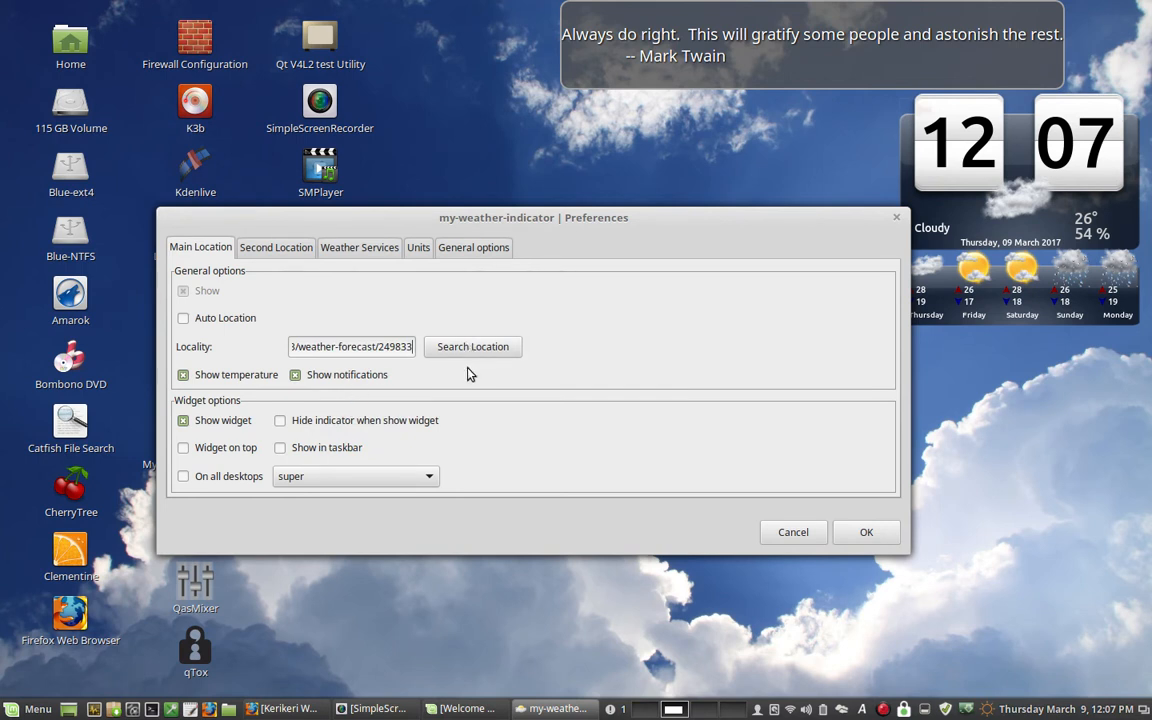
key("Home")
key("shift+End")
key("BackSpace")
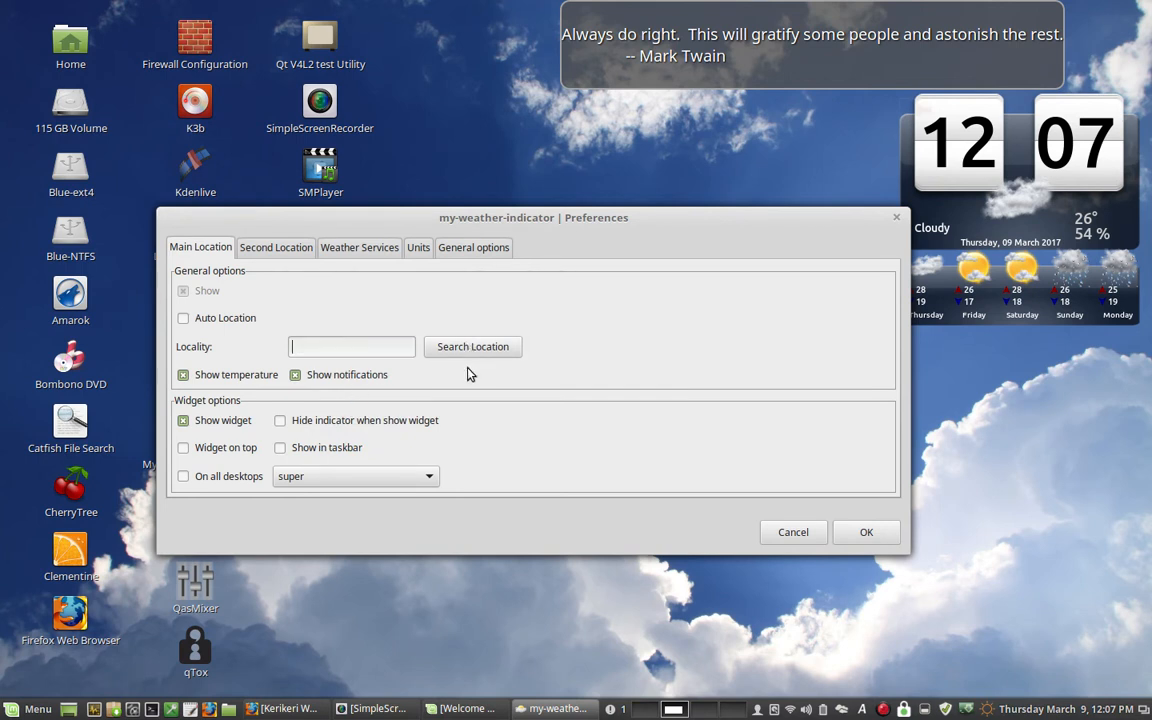
- Copy "Kerikeri, New Zealand" from the MATE weather forum thread in Firefox, minimize the browser and close the Welcome Screen
left_click(463, 709)
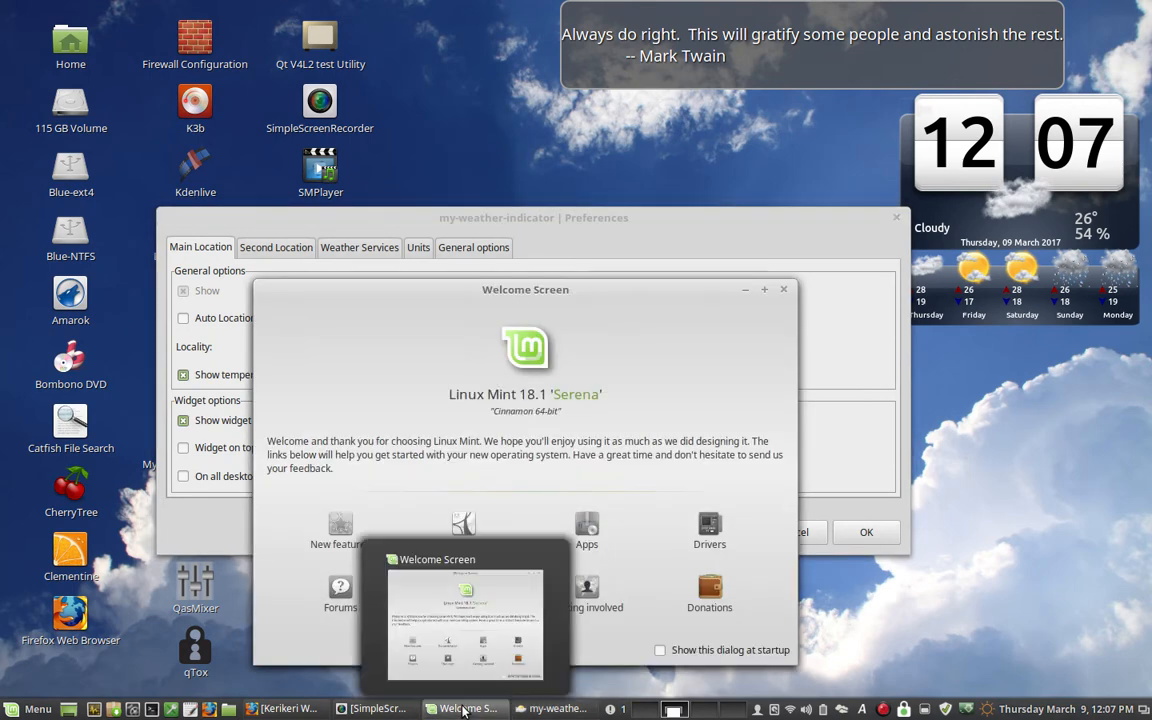
left_click(288, 709)
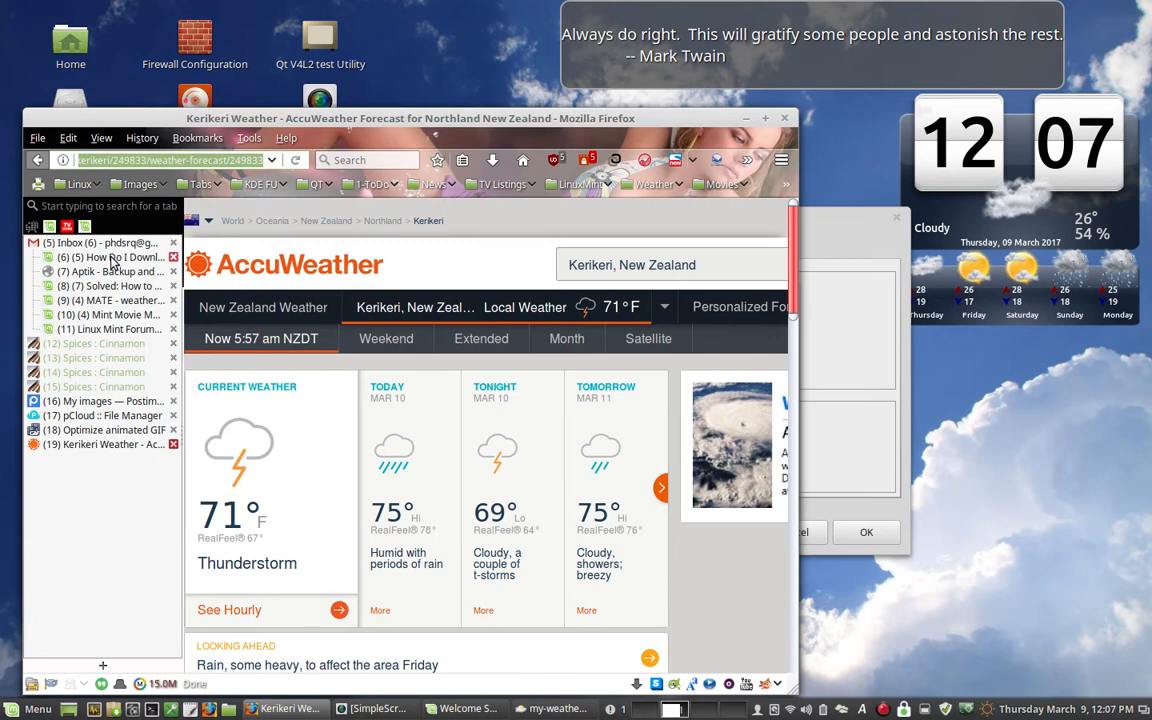
left_click(110, 300)
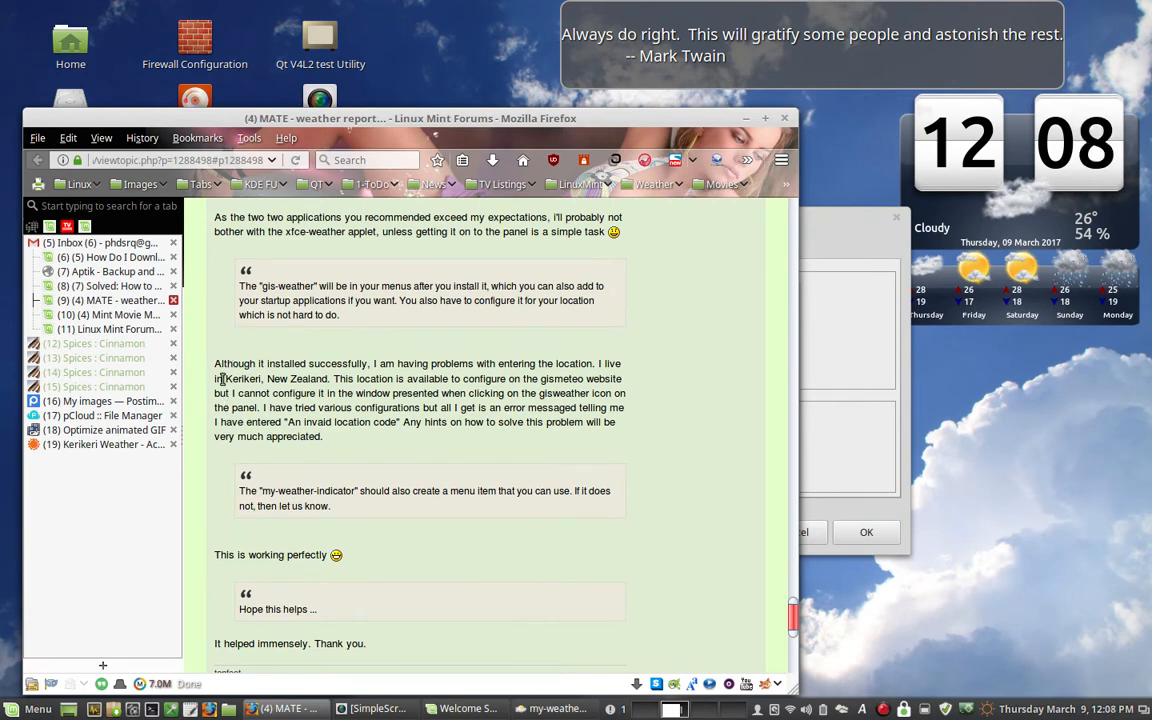
left_click_drag(225, 378, 329, 378)
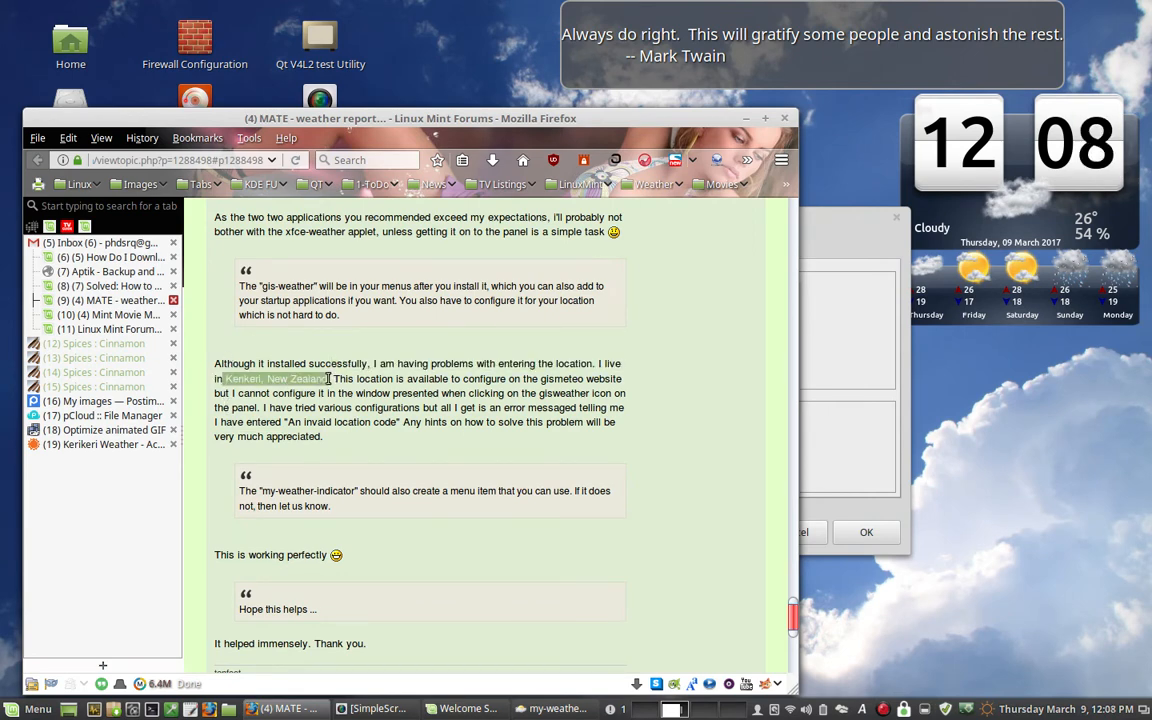
right_click(314, 378)
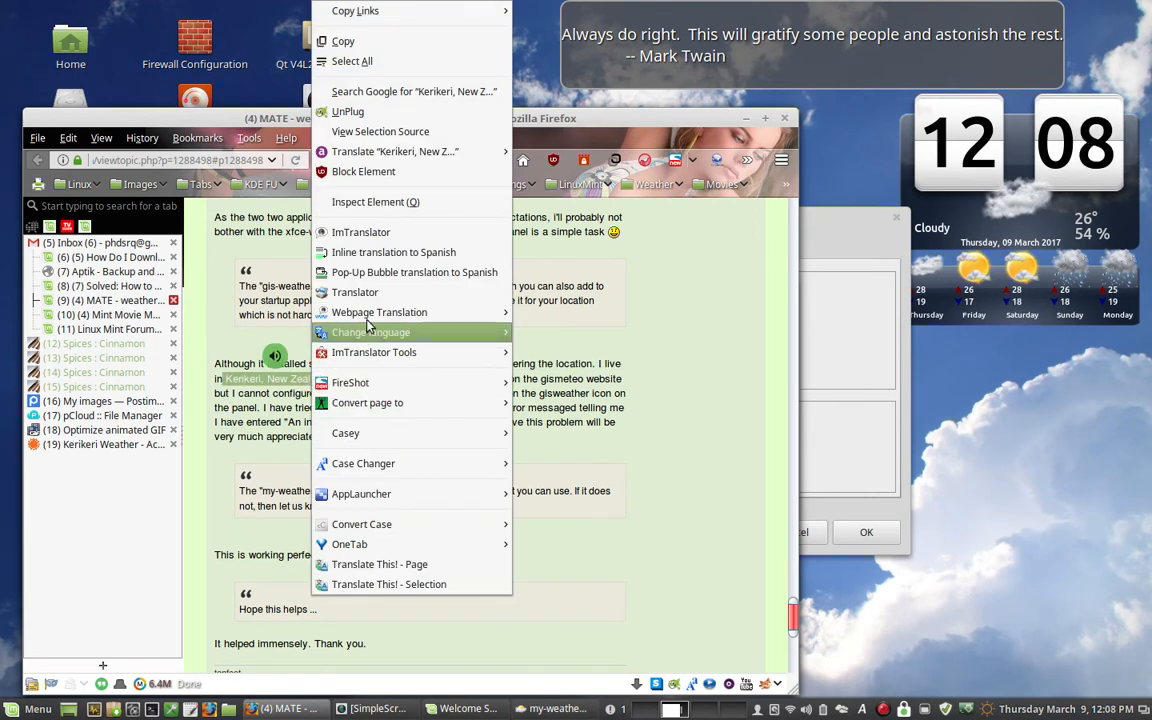
left_click(343, 41)
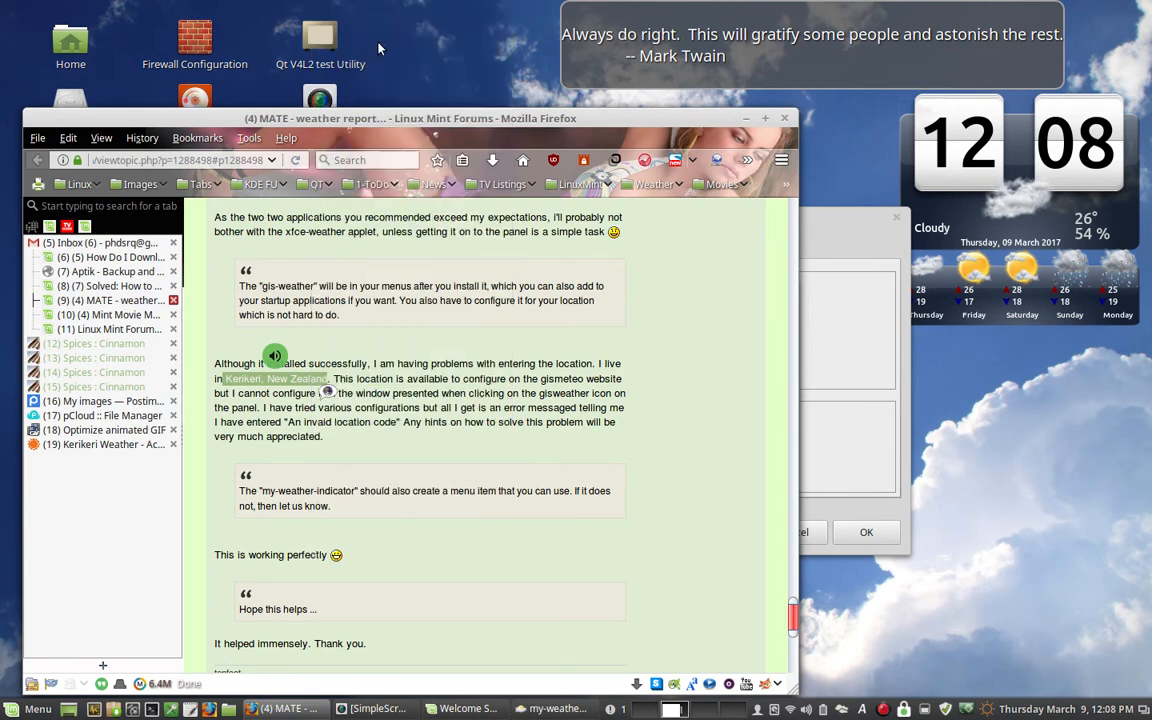
left_click(745, 119)
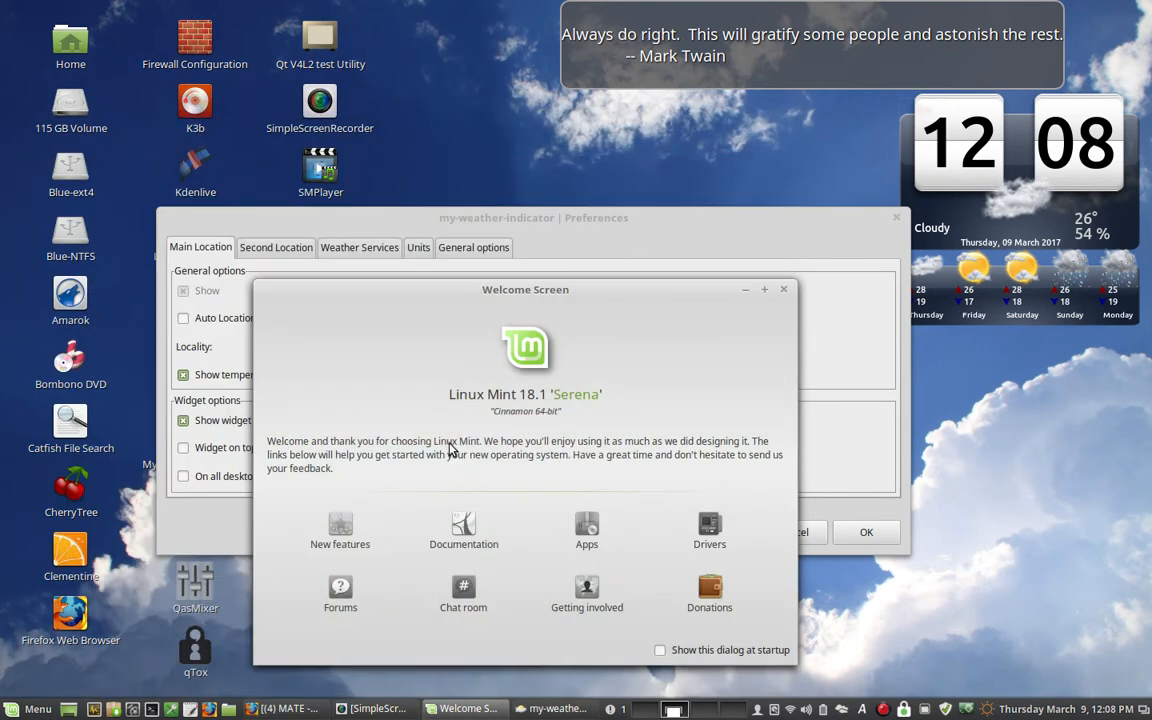
left_click(783, 290)
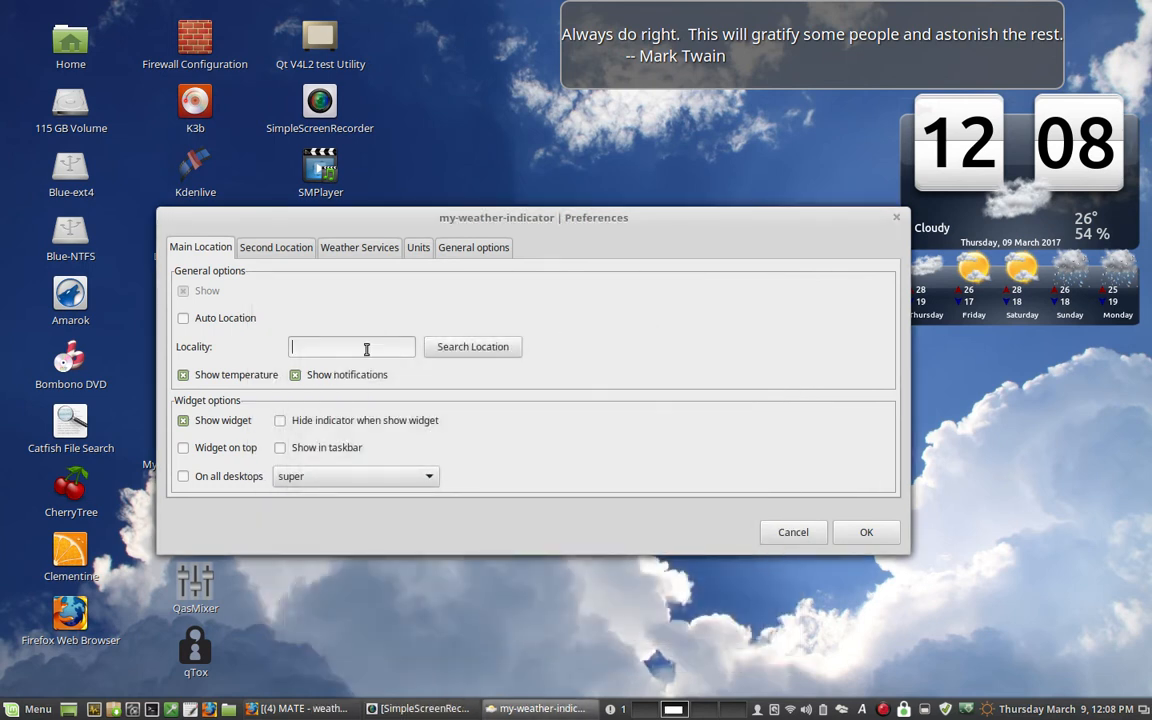
- Paste "Kerikeri, New Zealand" as the main locality, run the location search and accept the location dialog
right_click(366, 346)
left_click(376, 397)
left_click(458, 345)
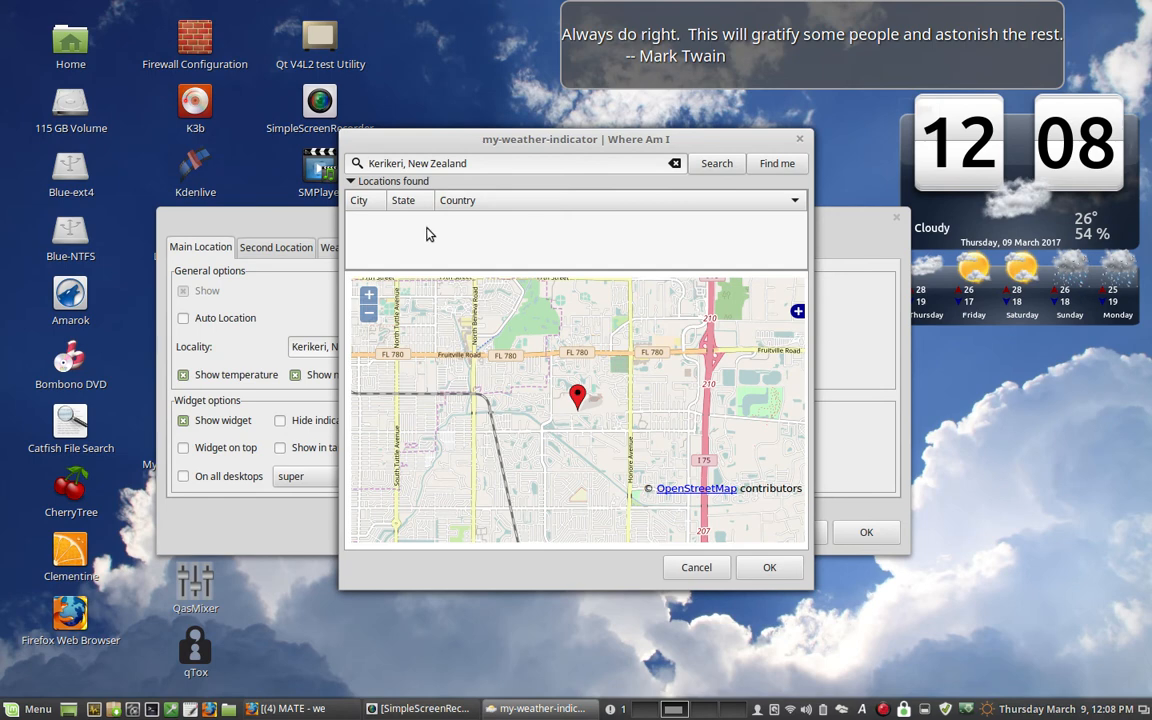
left_click(352, 181)
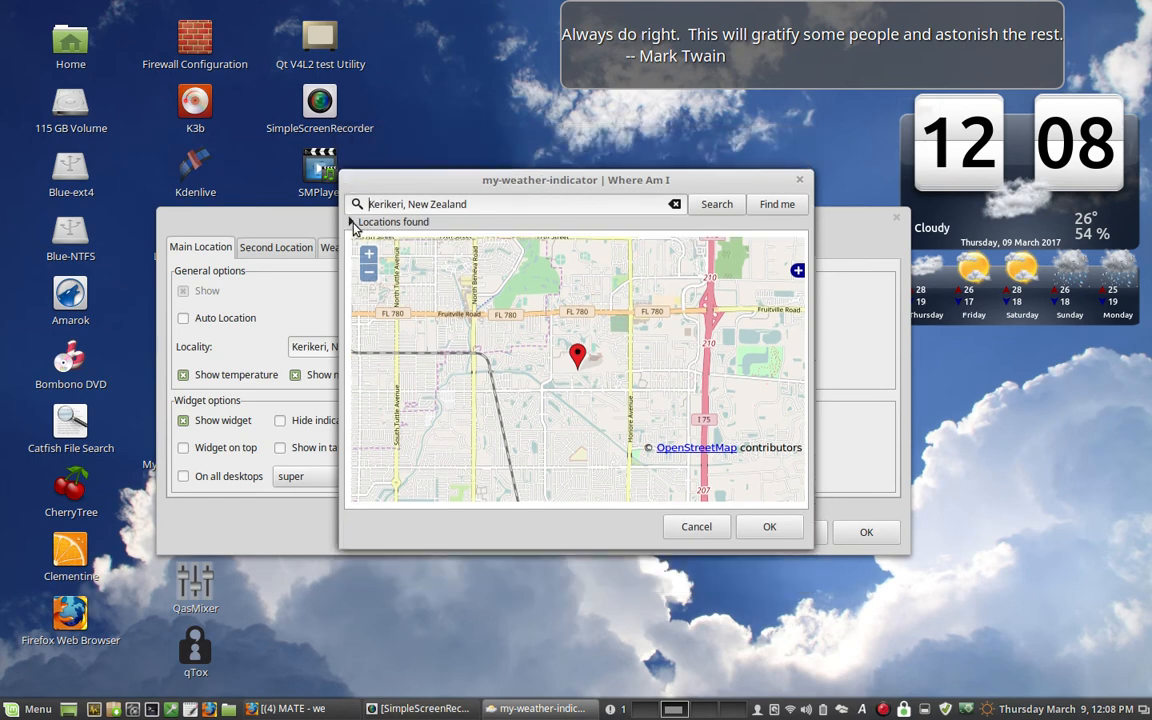
left_click(352, 220)
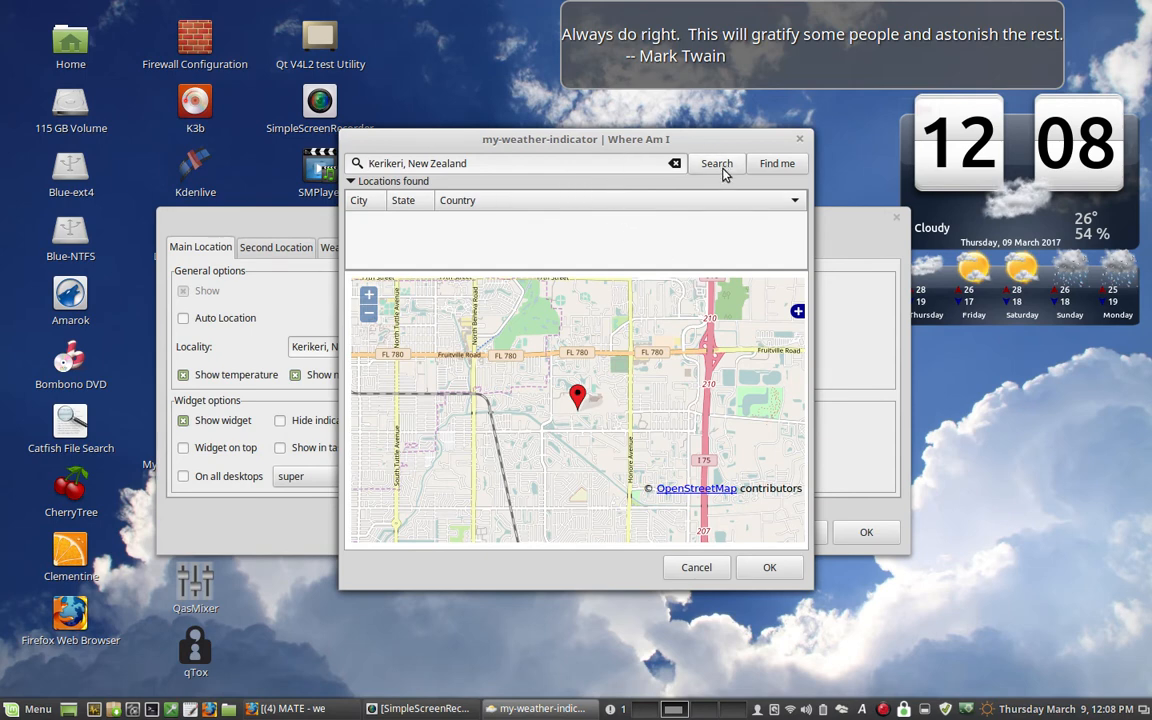
left_click(788, 567)
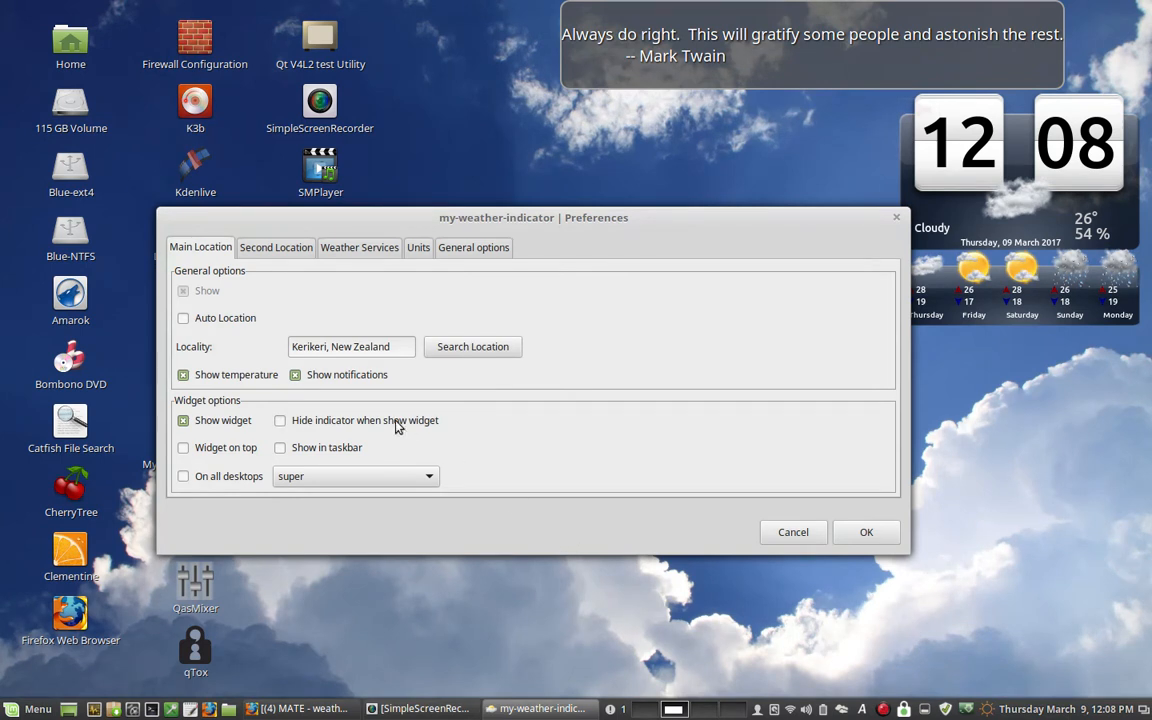
- Review the Second Location and Weather Services settings, returning to the main location settings
left_click(262, 250)
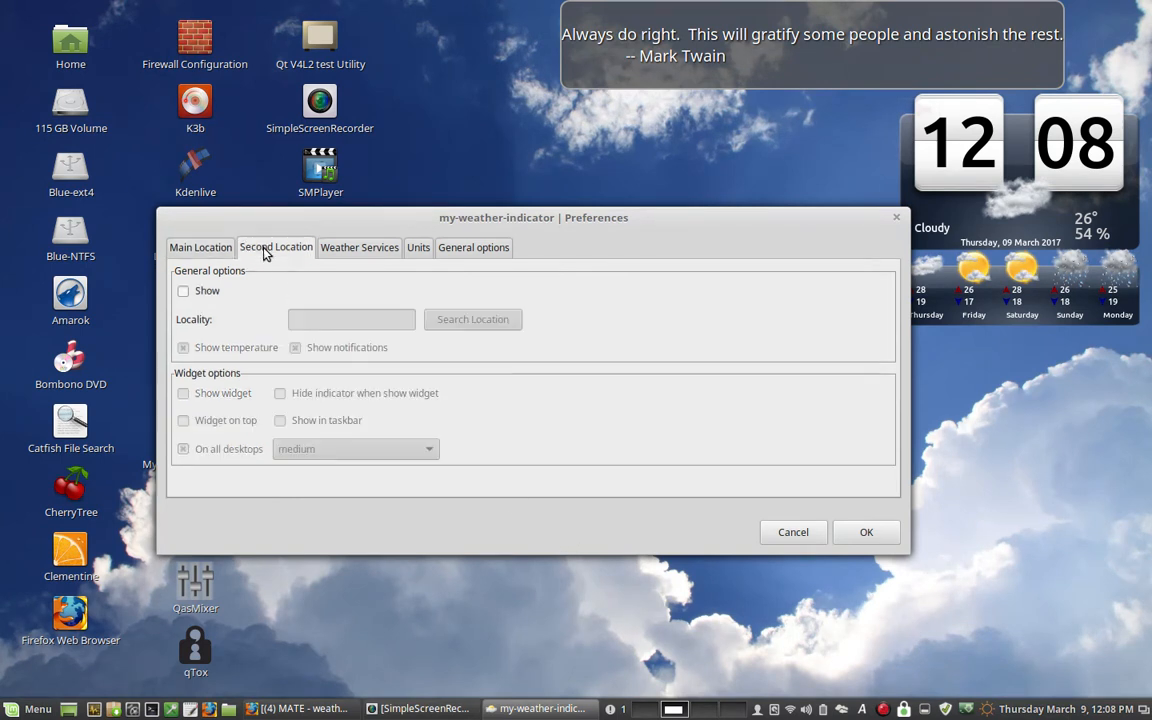
left_click(198, 249)
left_click(356, 251)
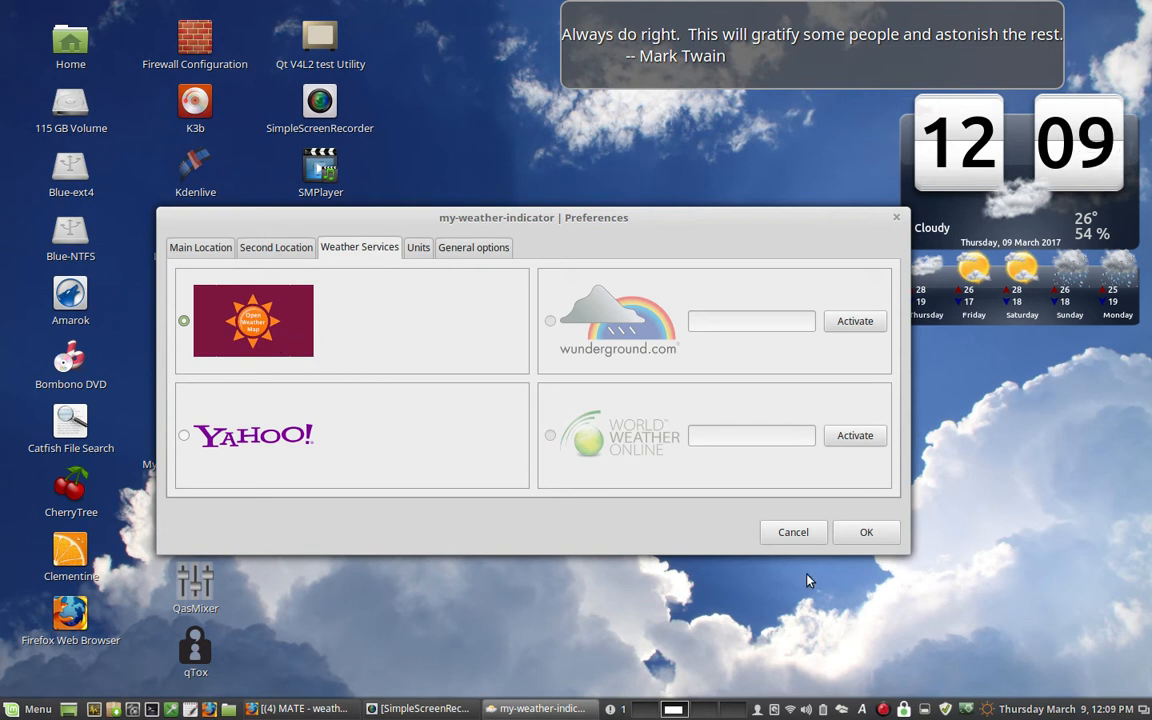
left_click(205, 247)
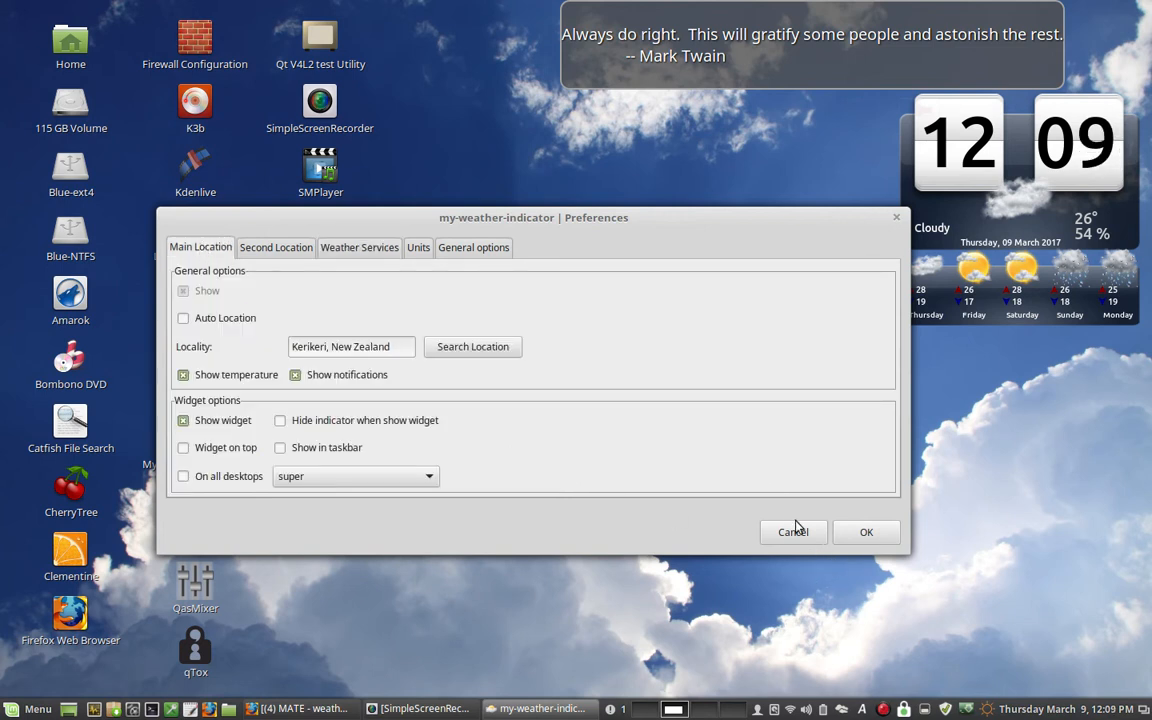
- Apply the weather indicator preferences and dismiss the desktop weather notification
left_click(860, 533)
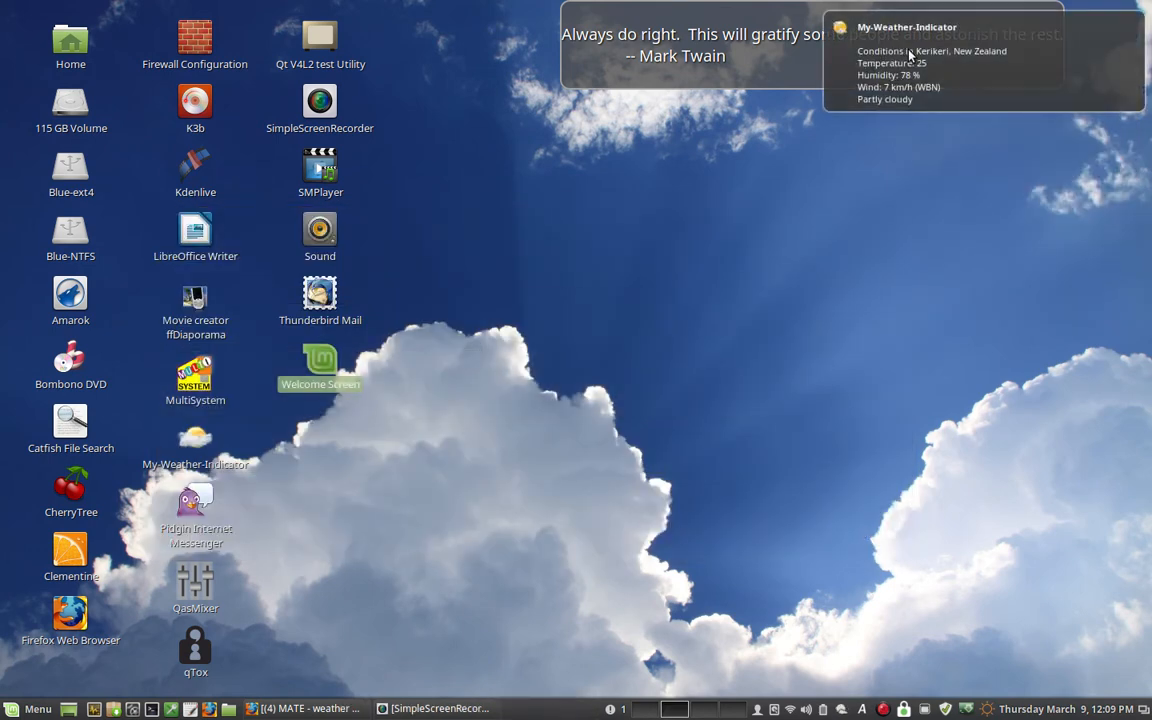
left_click(988, 56)
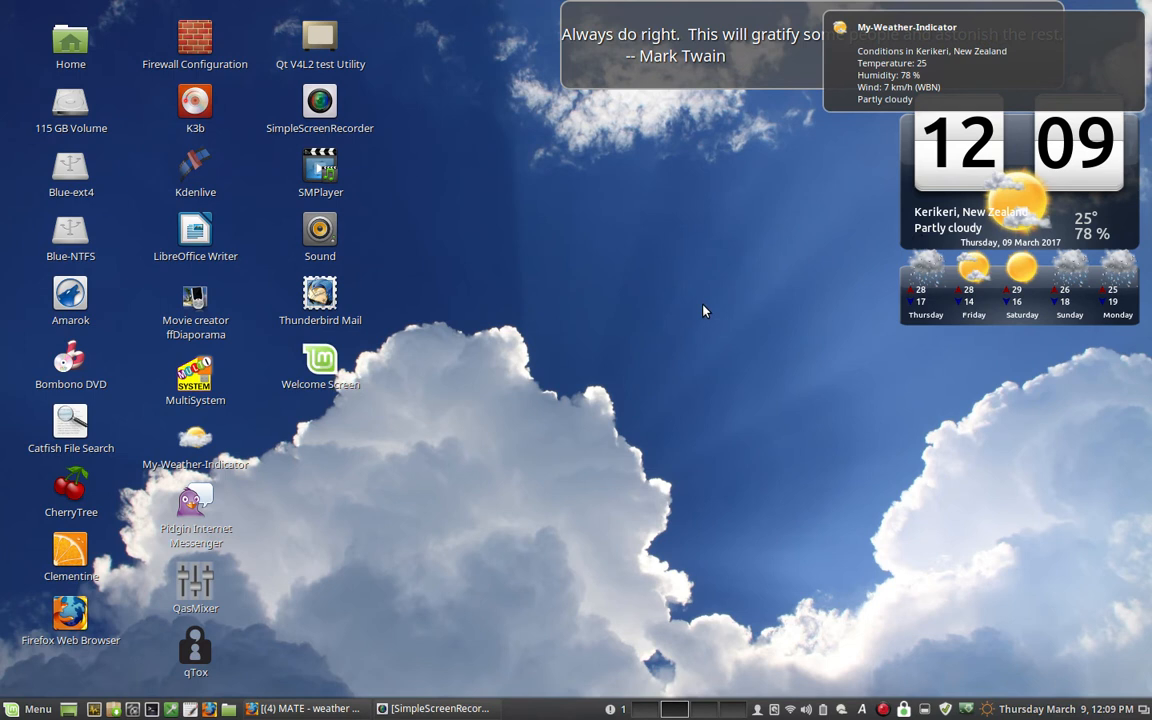
left_click(1131, 32)
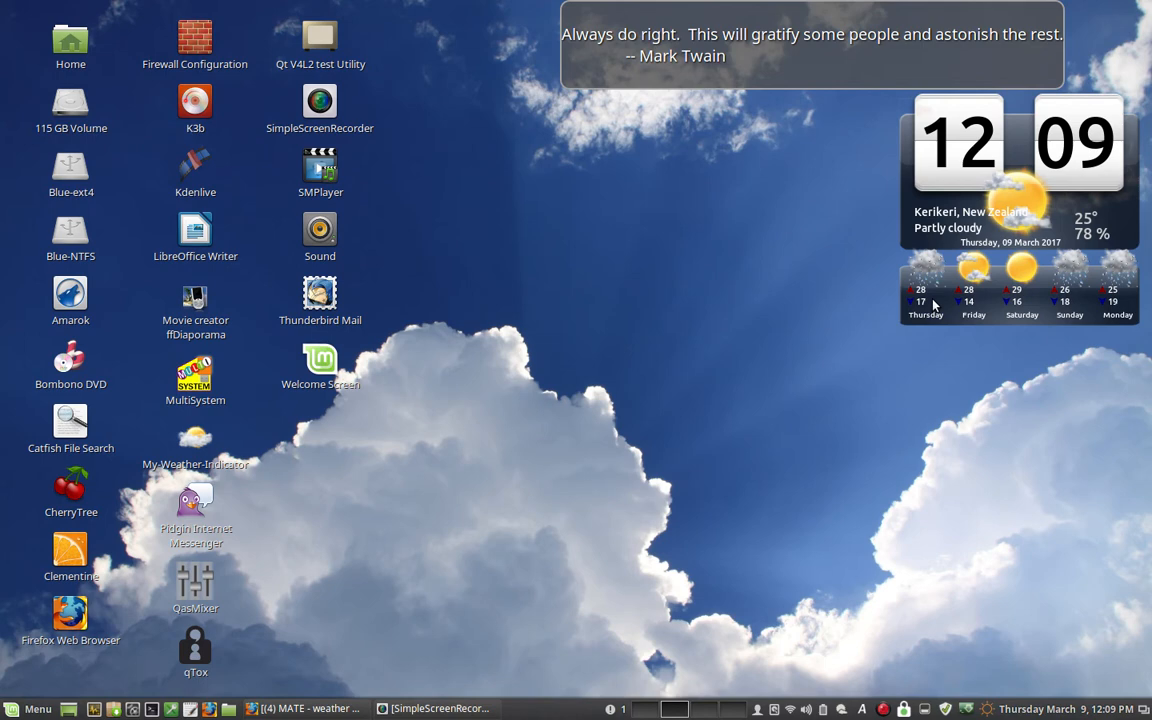
- Set the main location's desktop widget style to medium in the my-weather-indicator preferences and apply it
left_click(842, 710)
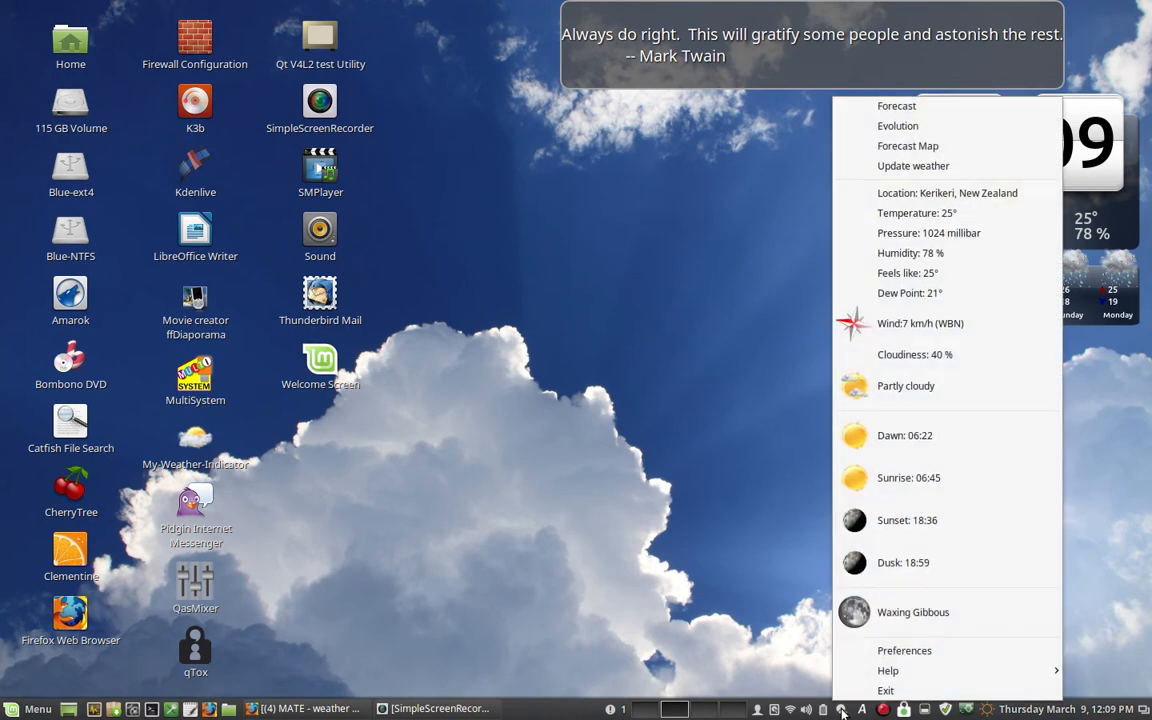
left_click(866, 649)
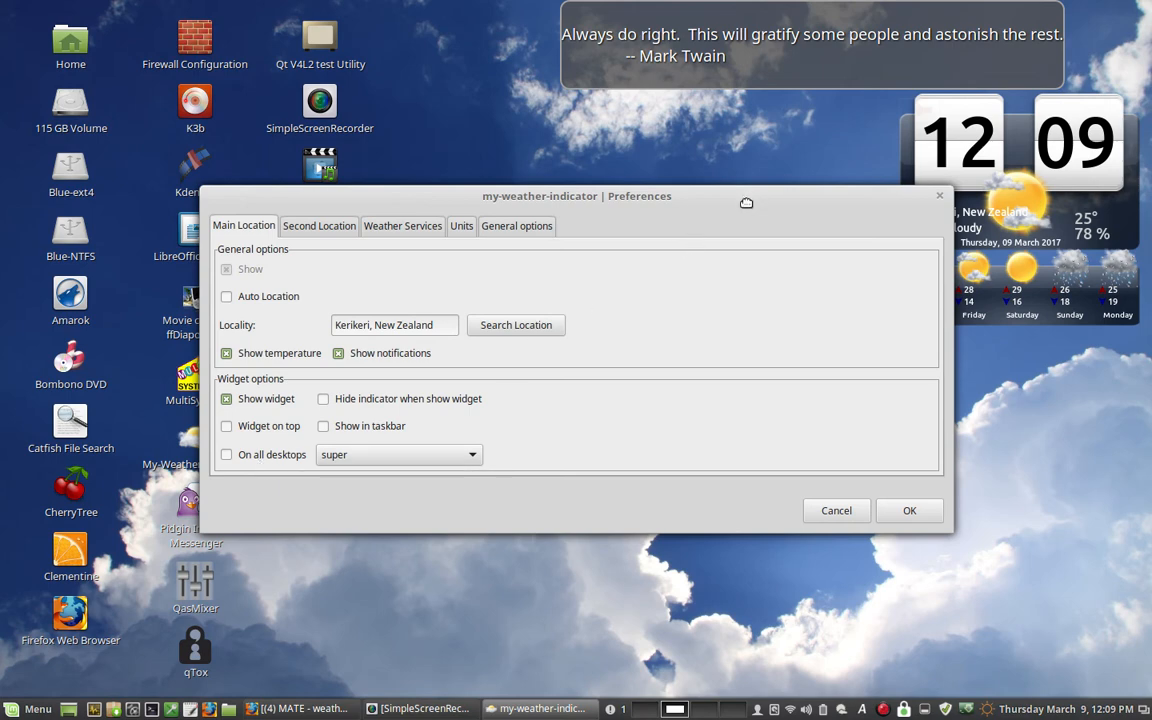
left_click_drag(753, 204, 660, 264)
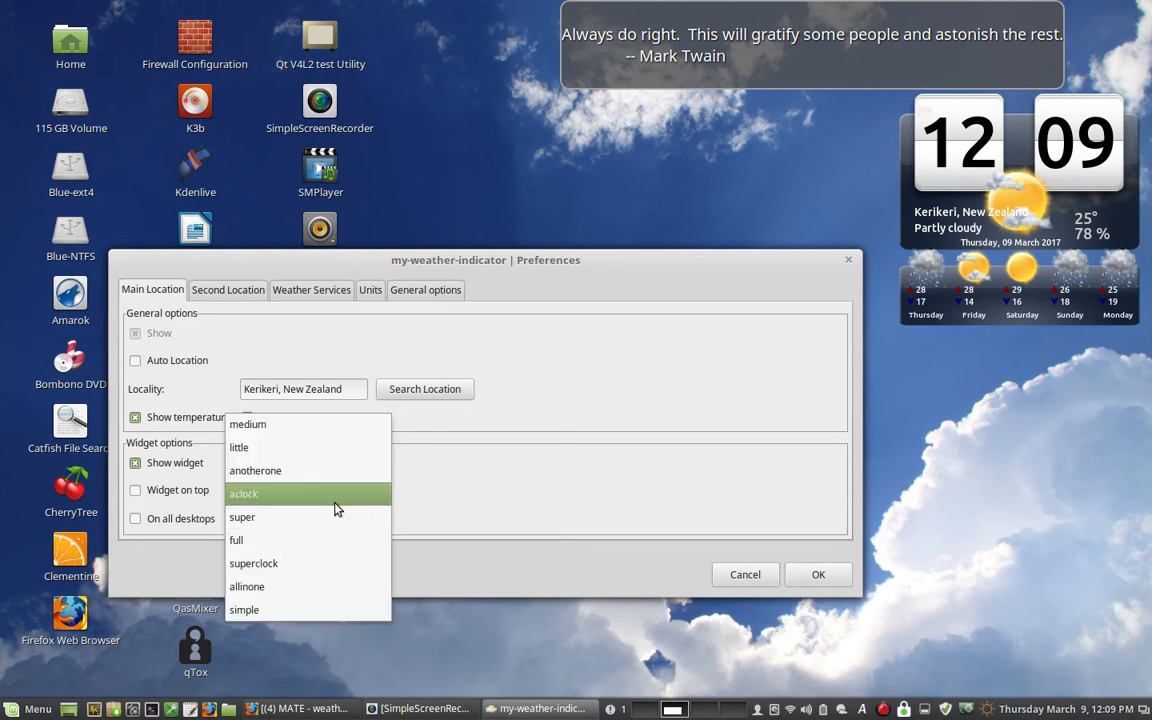
left_click(343, 435)
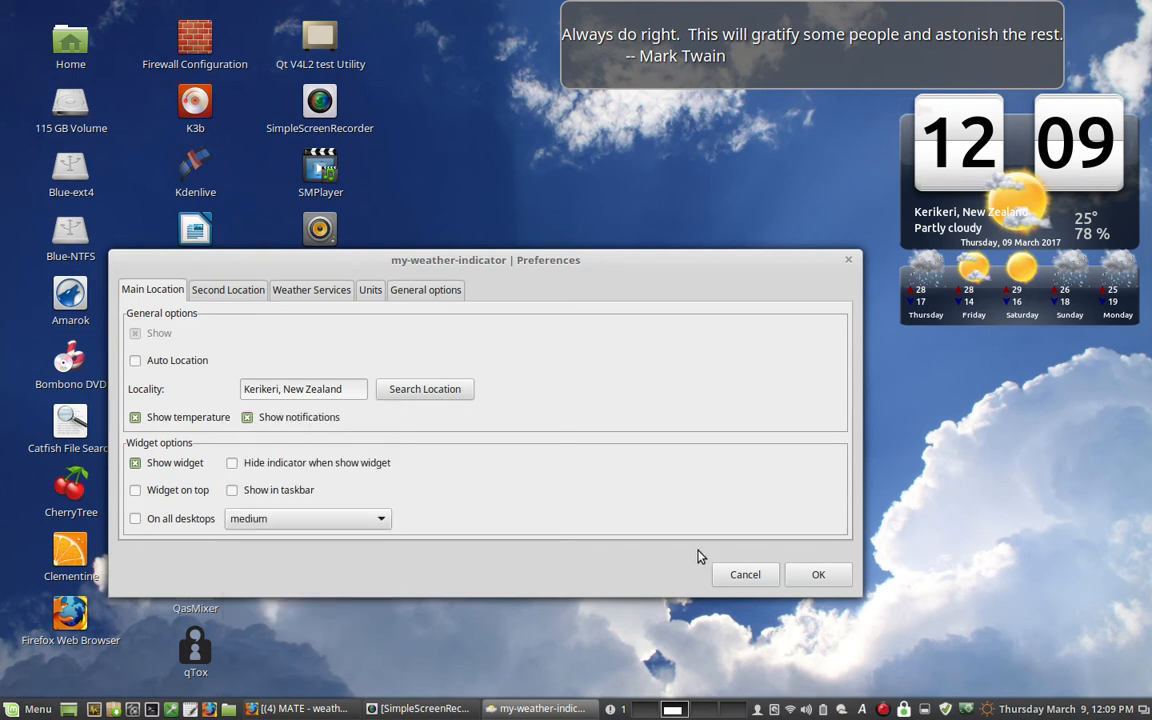
left_click(836, 578)
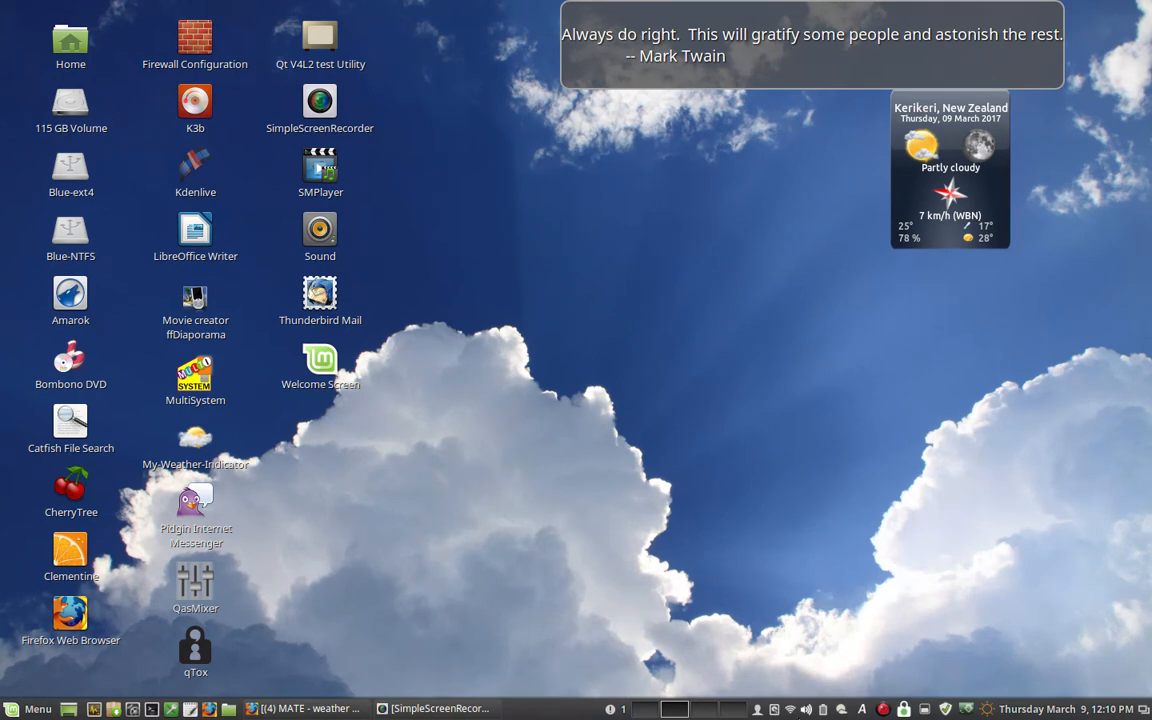
- Change the main location's desktop widget style to little and apply the preferences
left_click(845, 710)
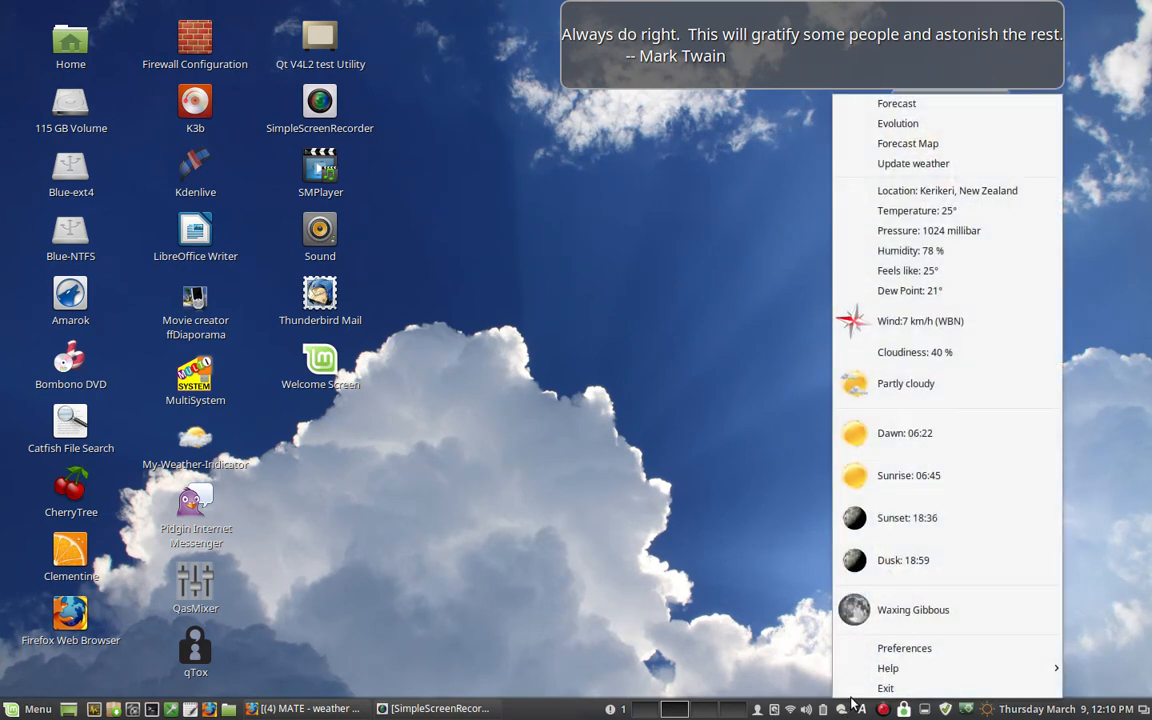
left_click(866, 648)
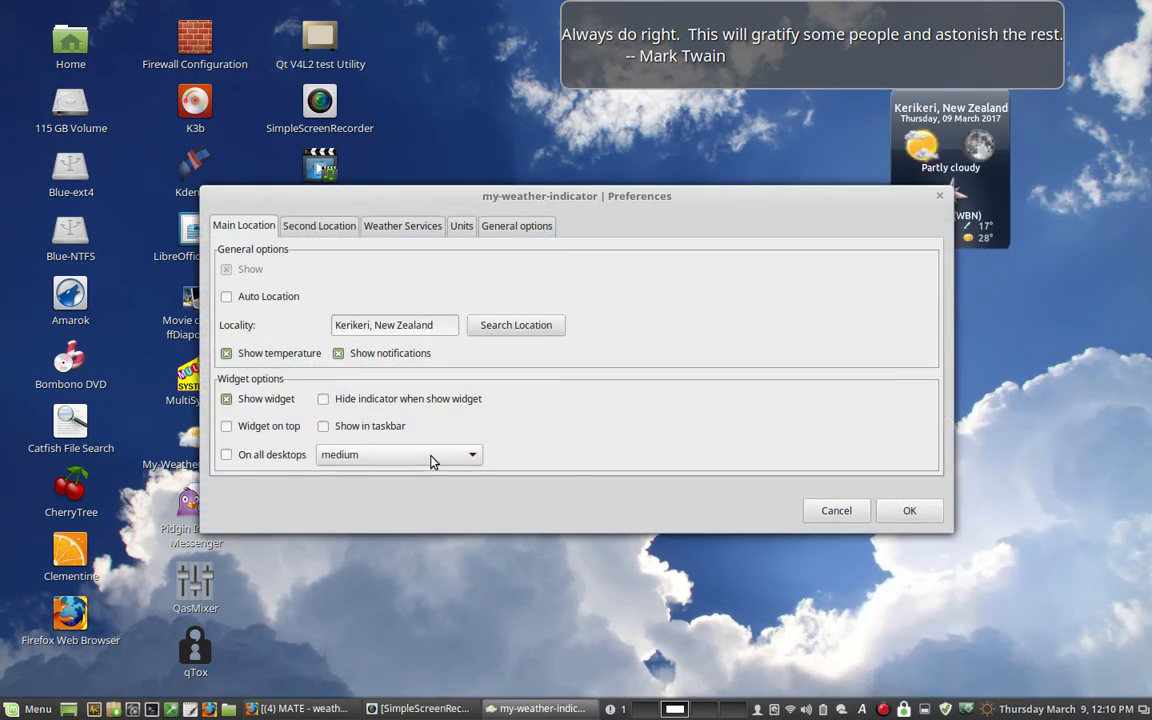
left_click(429, 459)
left_click(430, 477)
left_click(895, 520)
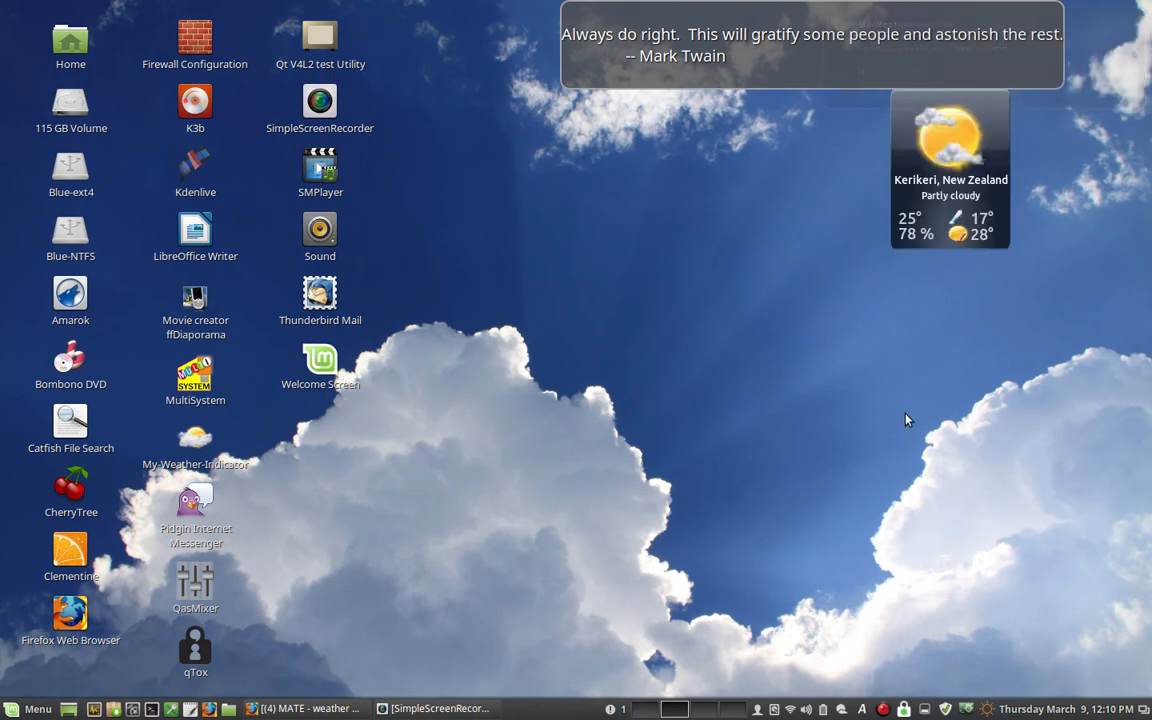
- Change the main location's desktop widget style to aclock and apply the preferences
left_click(842, 710)
left_click(860, 648)
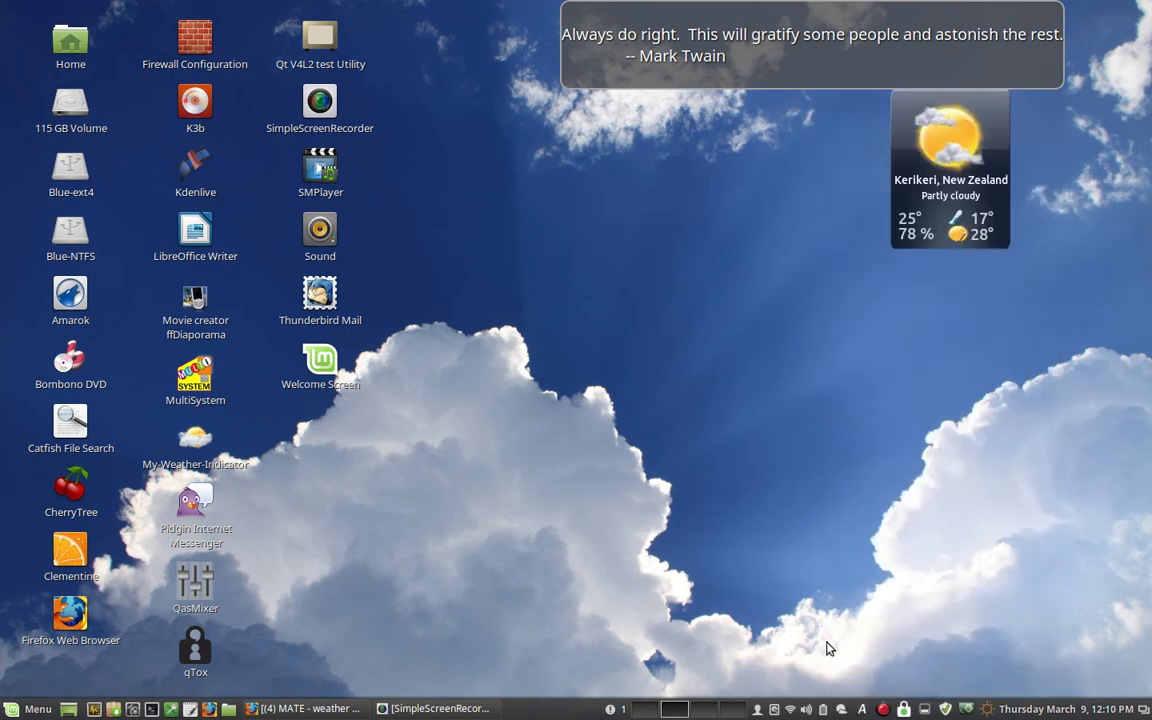
left_click(430, 456)
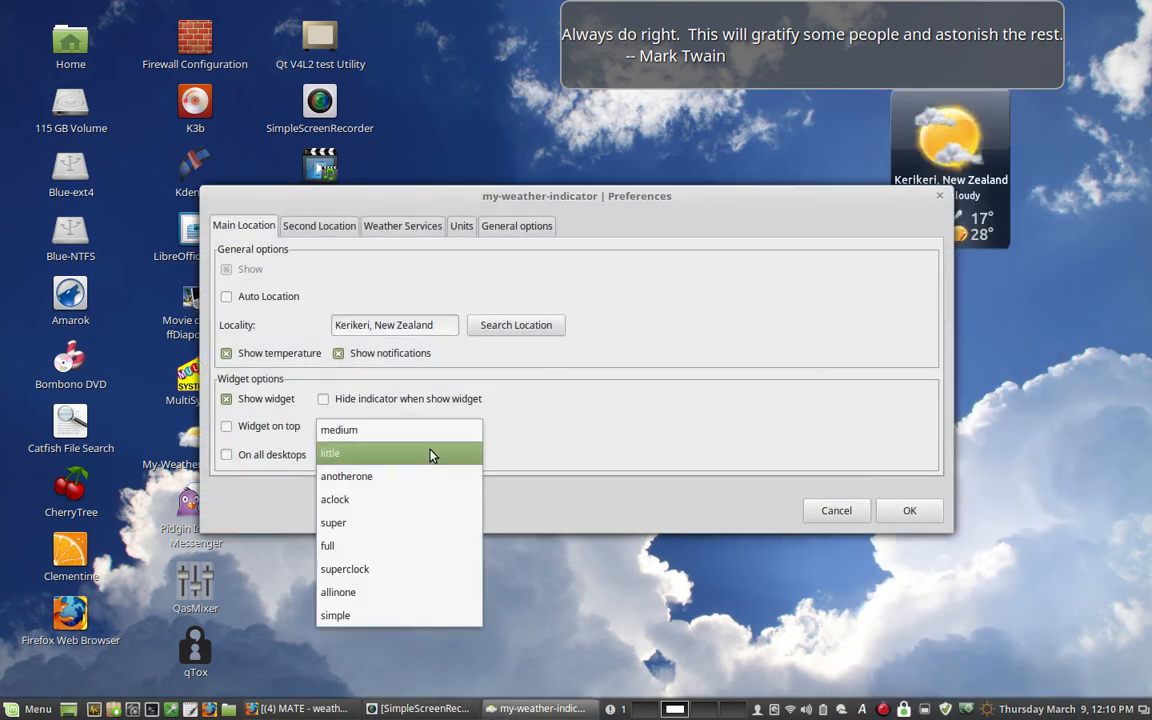
left_click(372, 499)
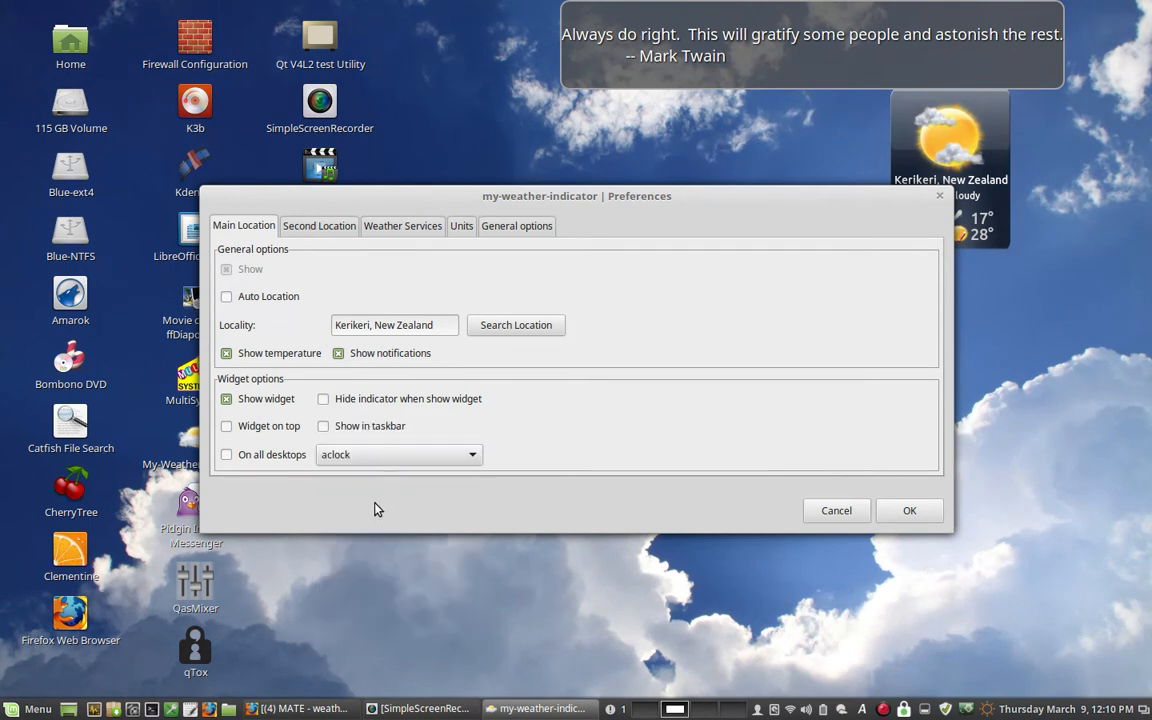
left_click(905, 512)
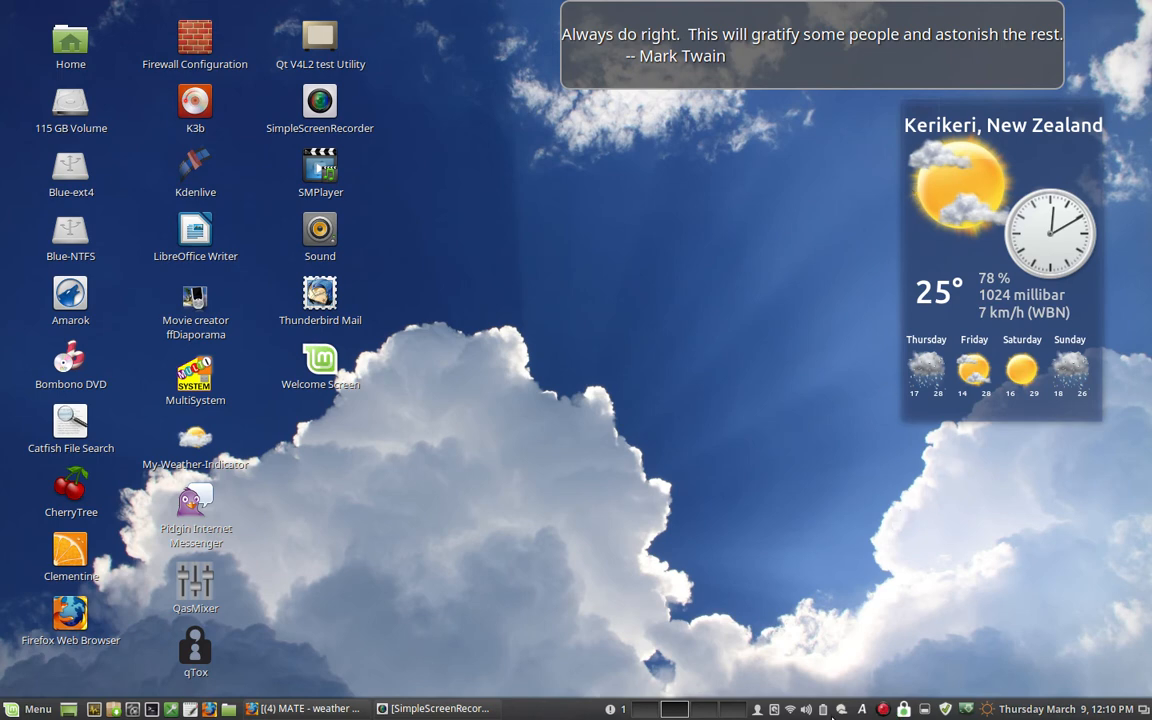
- Change the main location's desktop widget style to super and apply the preferences
left_click(840, 709)
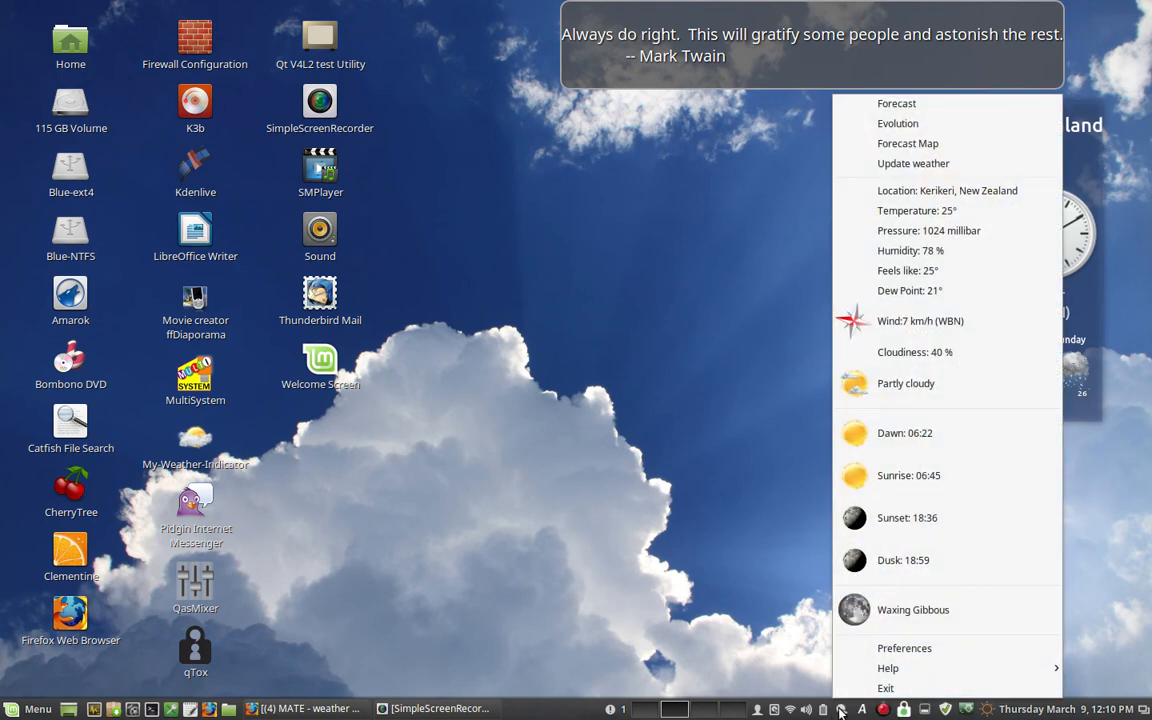
left_click(866, 648)
left_click(415, 455)
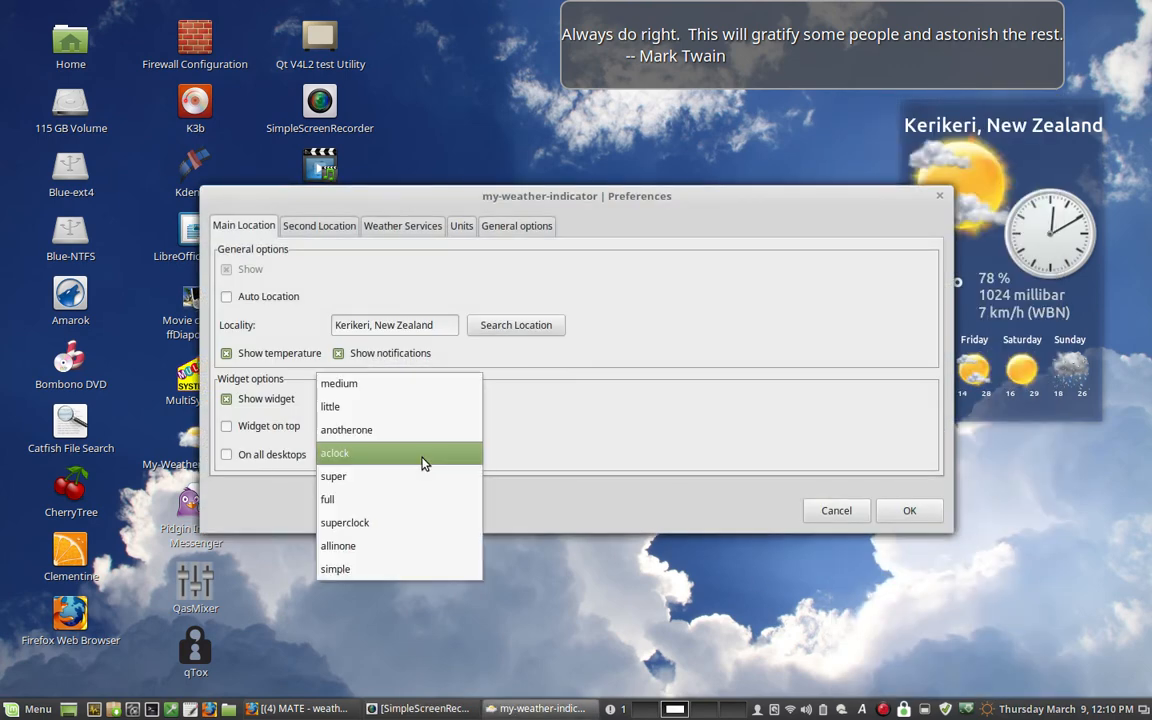
left_click(389, 480)
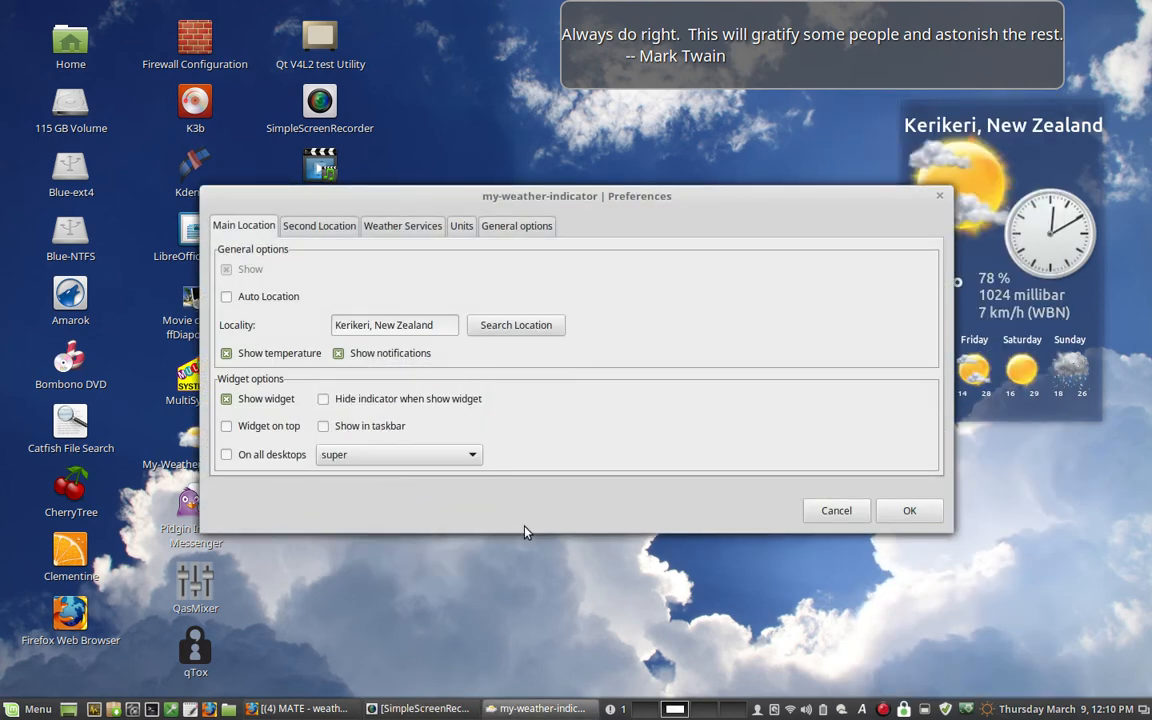
left_click(900, 519)
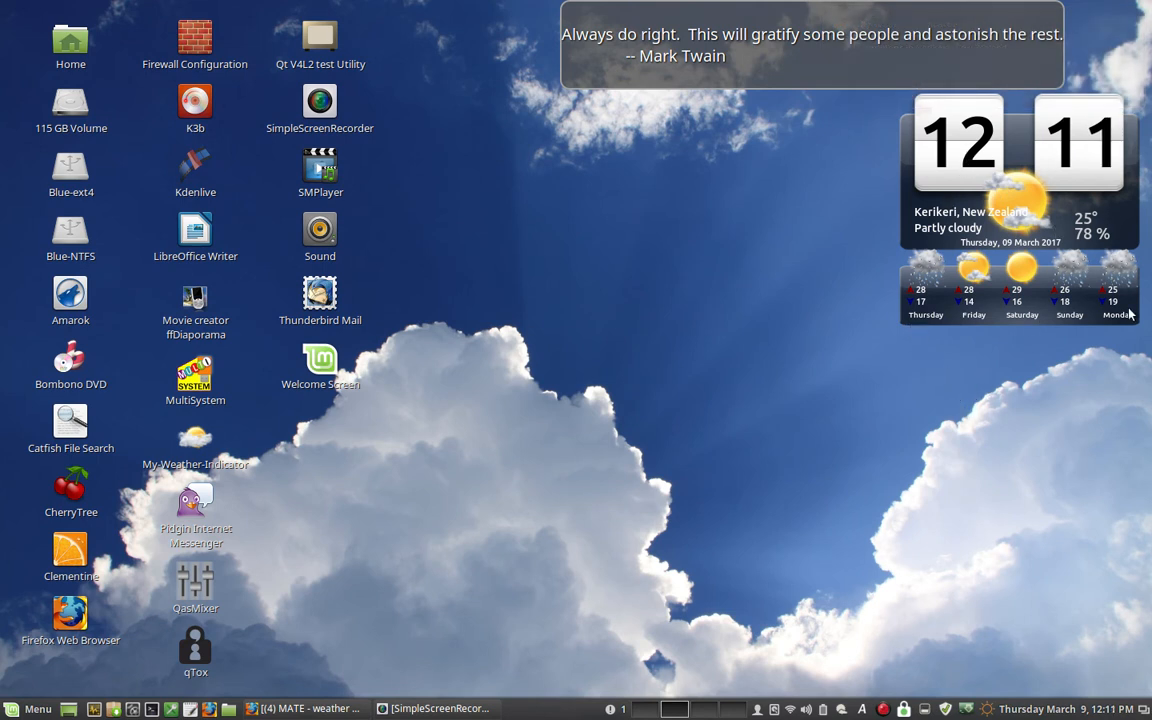
- Change the main location's desktop widget style to full and apply the preferences
left_click(843, 711)
left_click(855, 648)
left_click(440, 455)
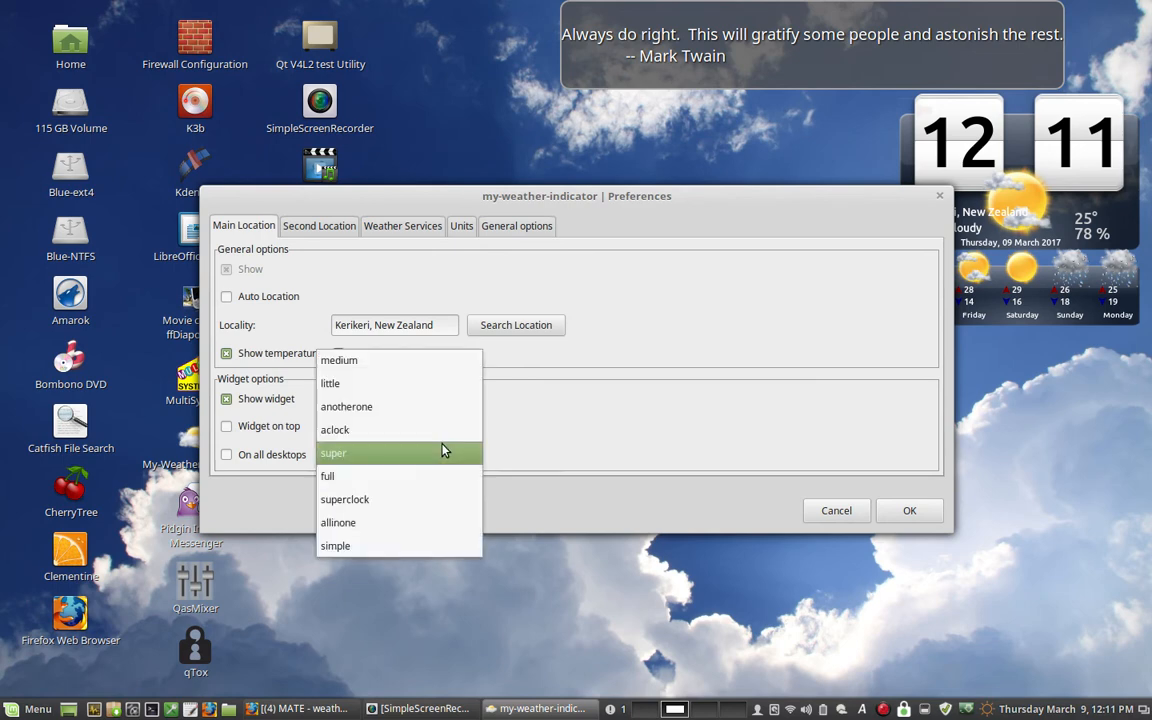
left_click(404, 477)
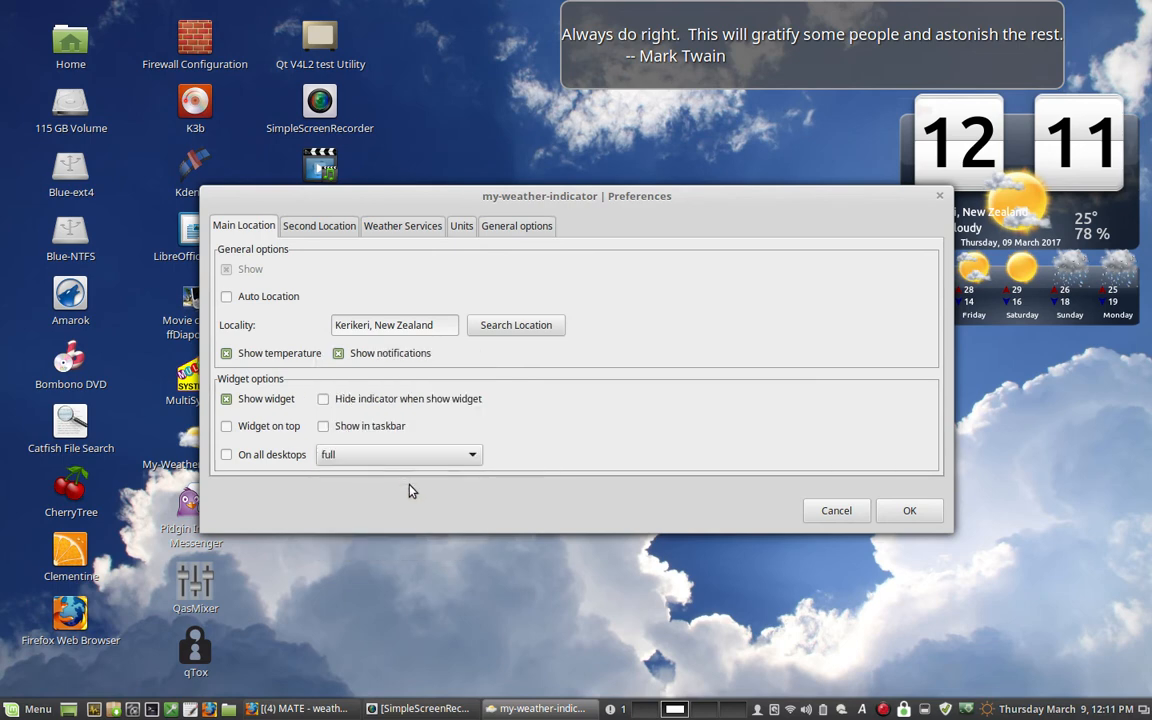
left_click(906, 510)
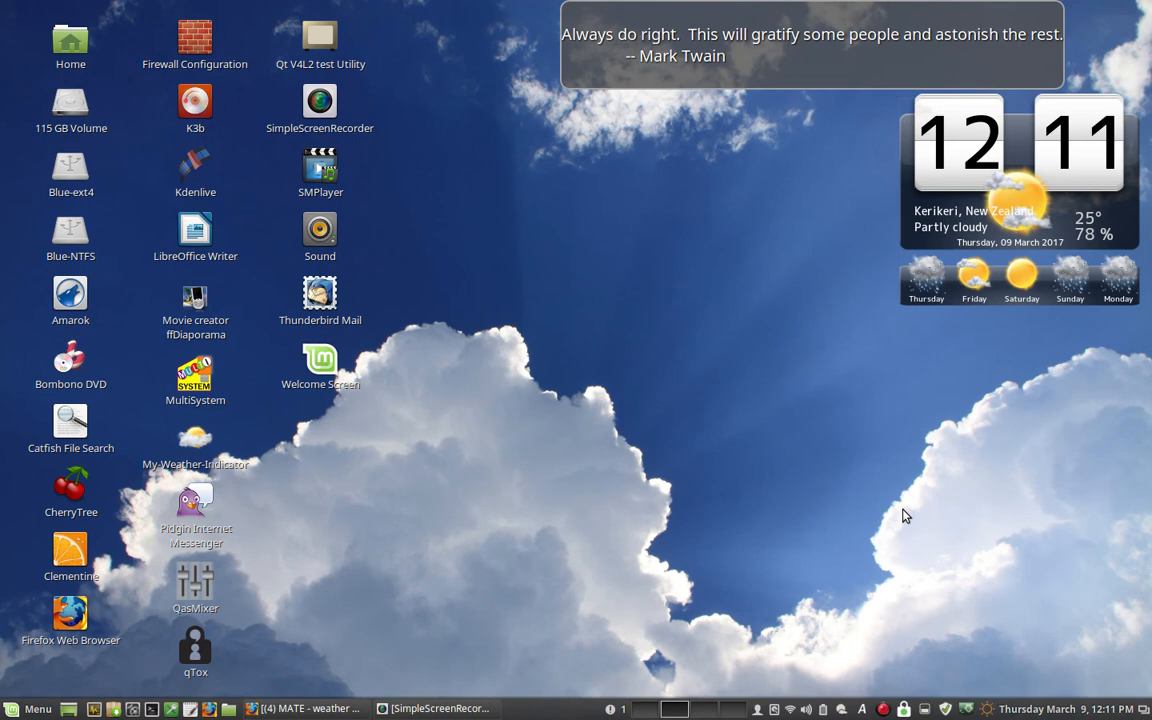
- Apply the superclock style to the main location's desktop widget and shift the widget slightly inward from the desktop edge
left_click(856, 707)
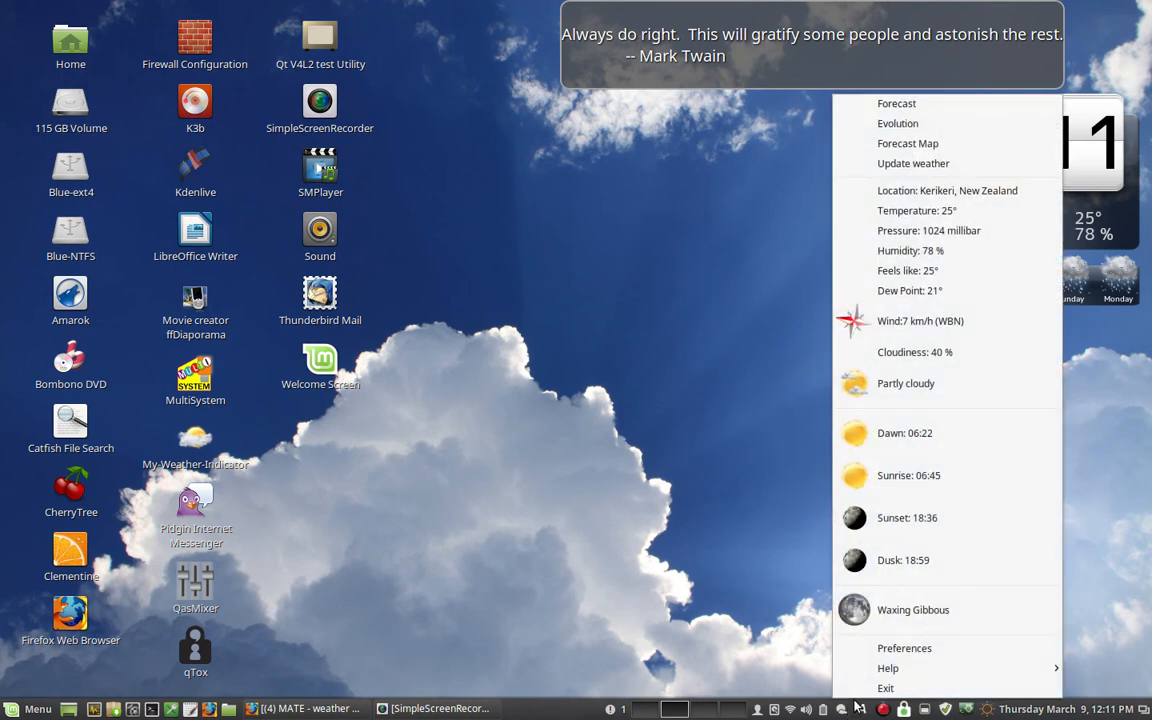
left_click(880, 648)
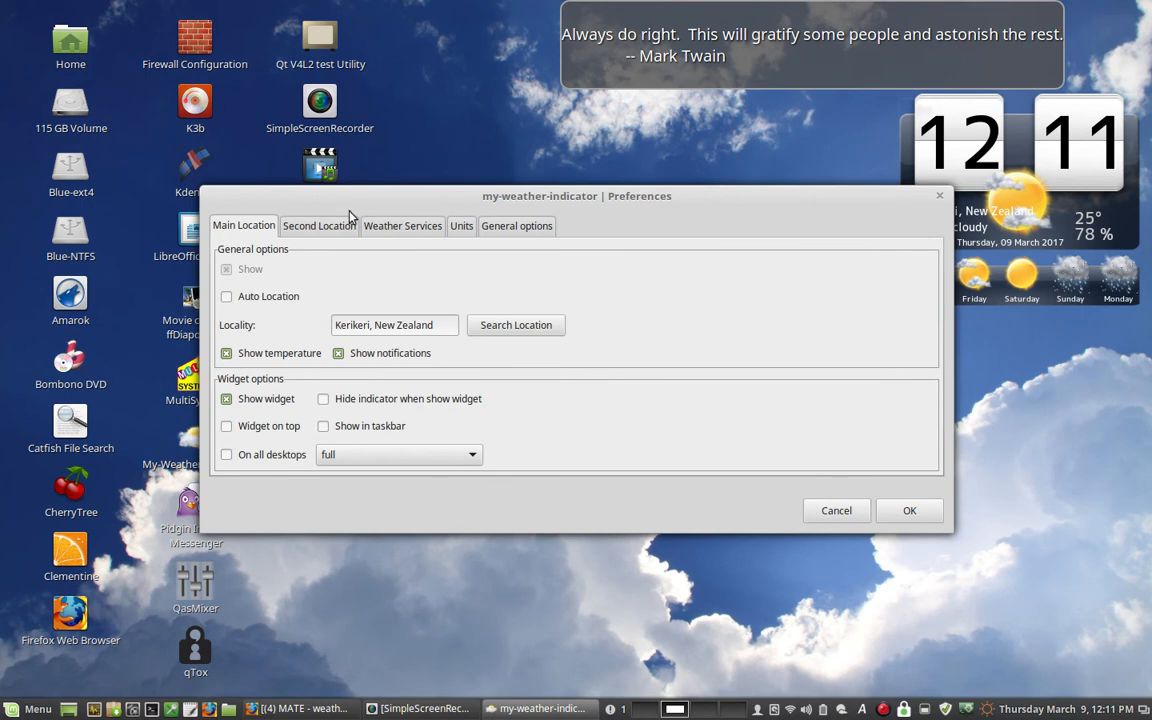
left_click_drag(378, 203, 315, 257)
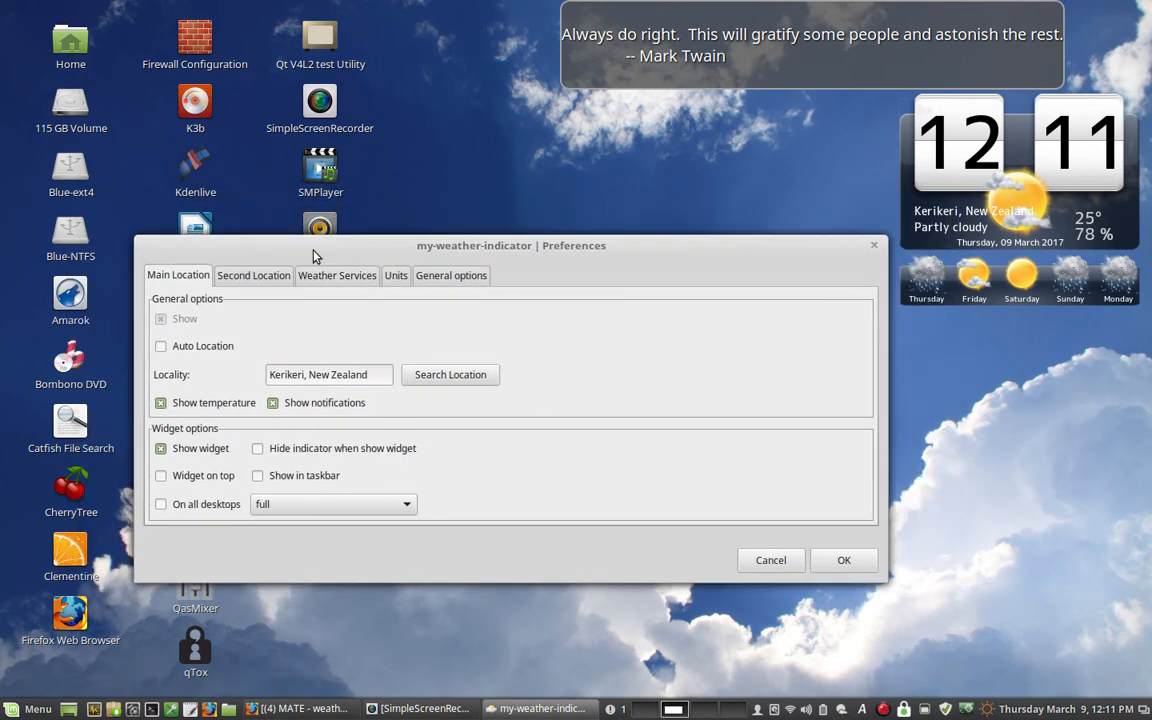
left_click(340, 514)
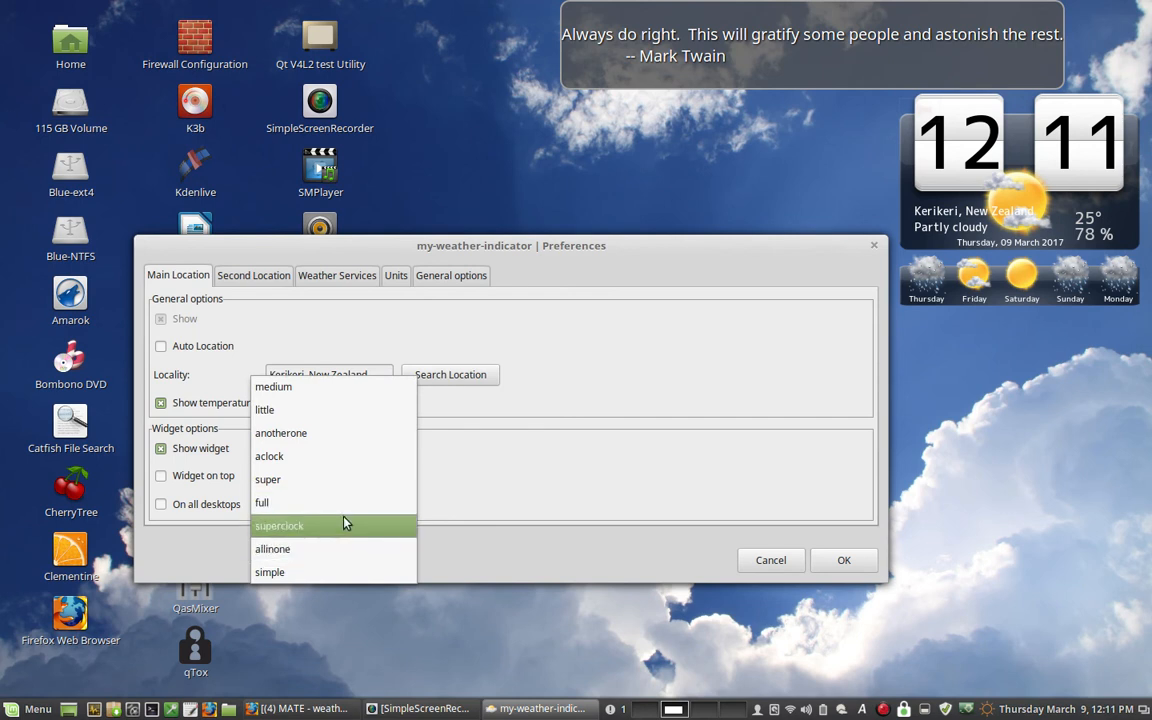
left_click(345, 522)
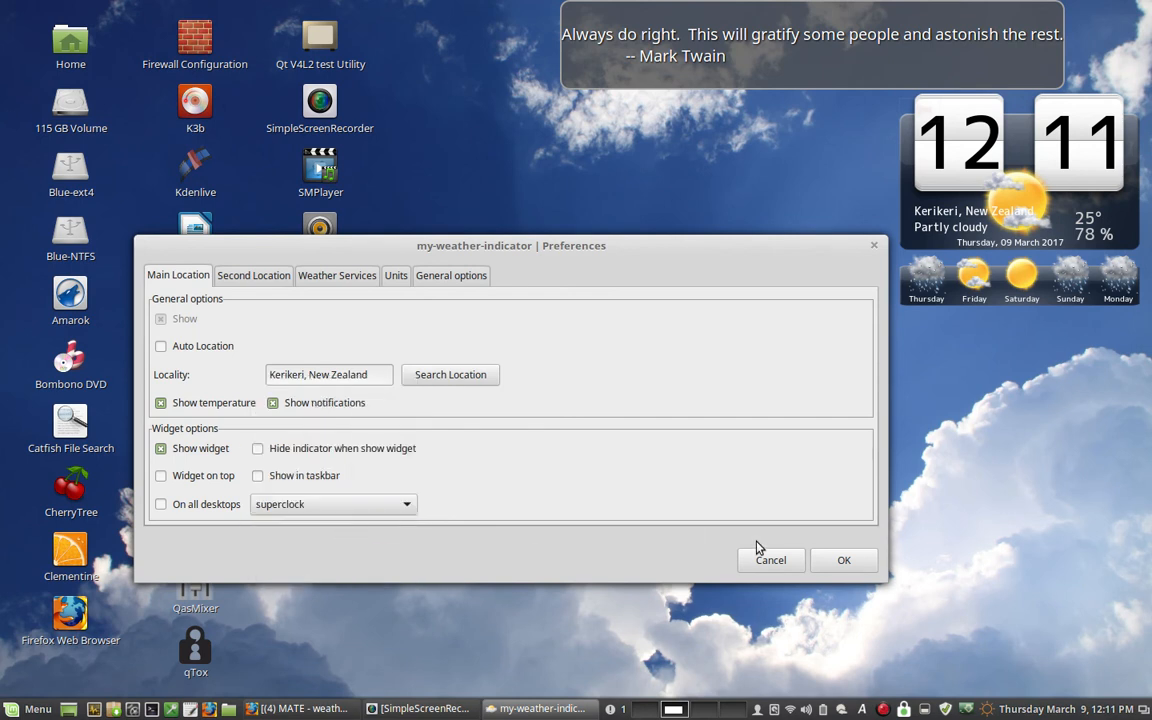
left_click(816, 563)
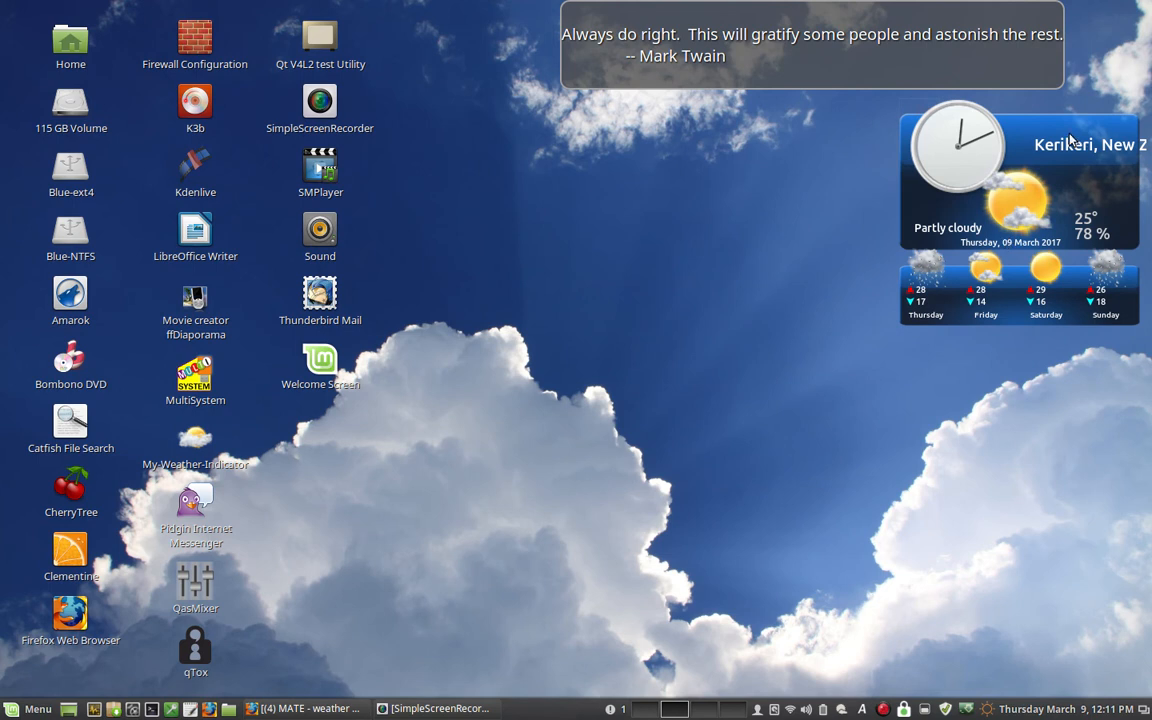
left_click_drag(1068, 136, 1014, 128)
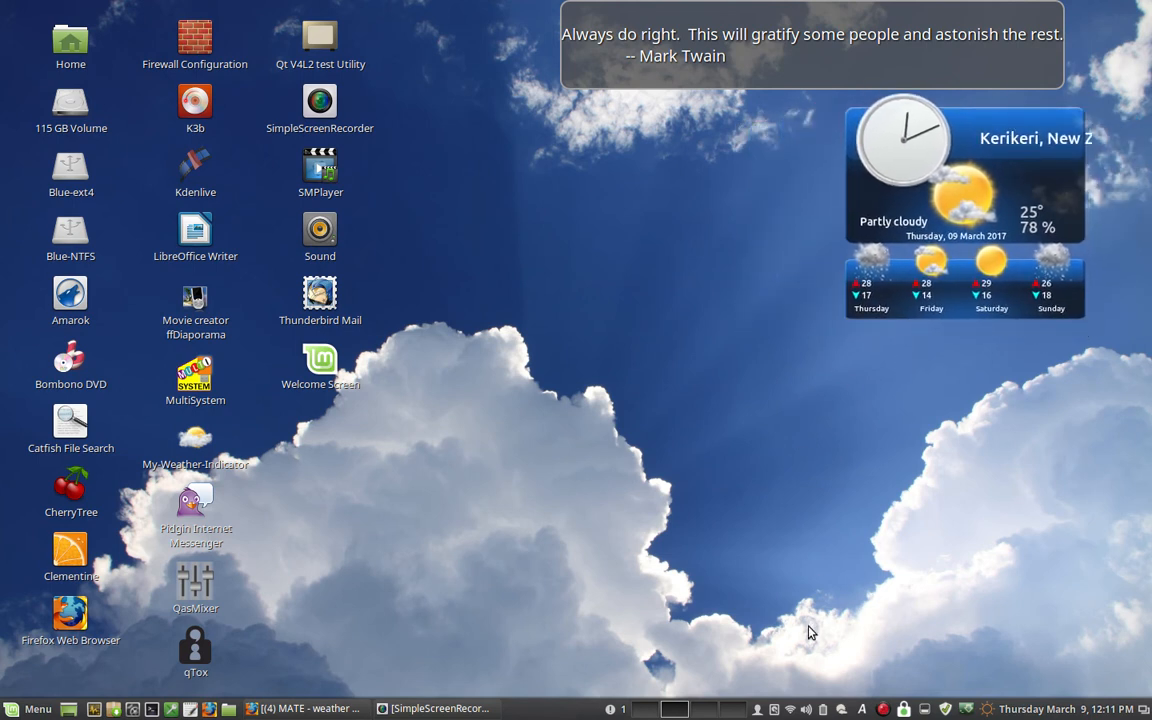
- Apply the simple style to the main location's desktop widget and move the widget down, clear of the quote box
left_click(840, 710)
left_click(855, 650)
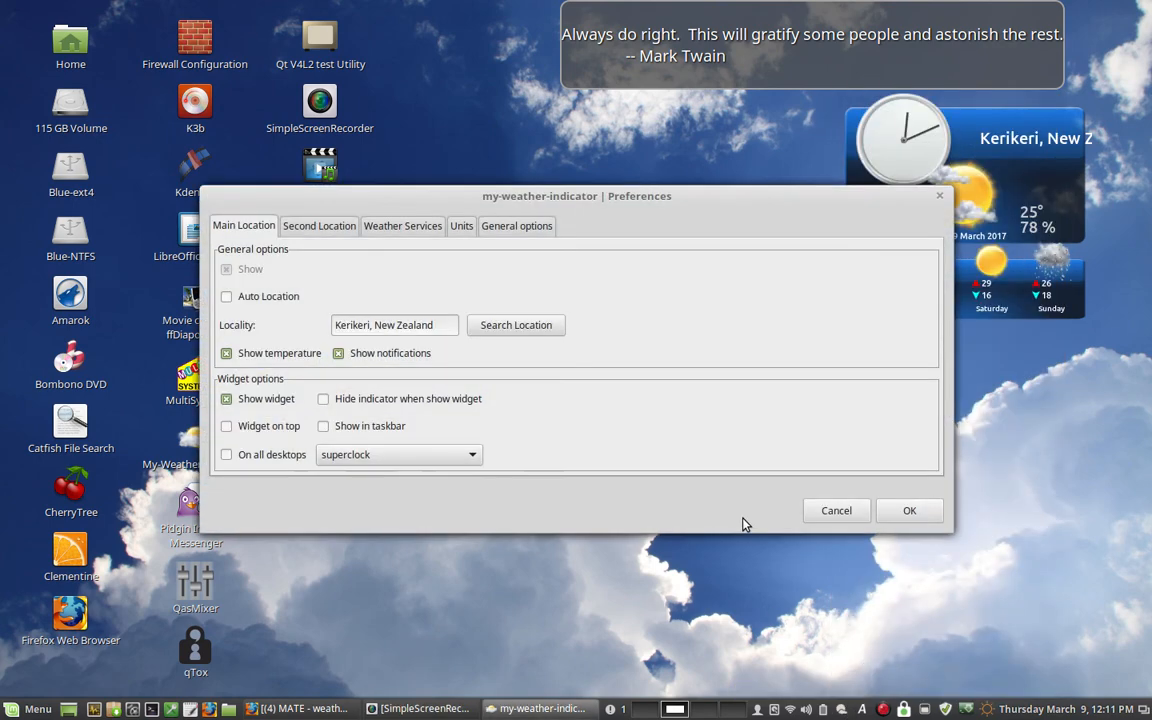
left_click(457, 456)
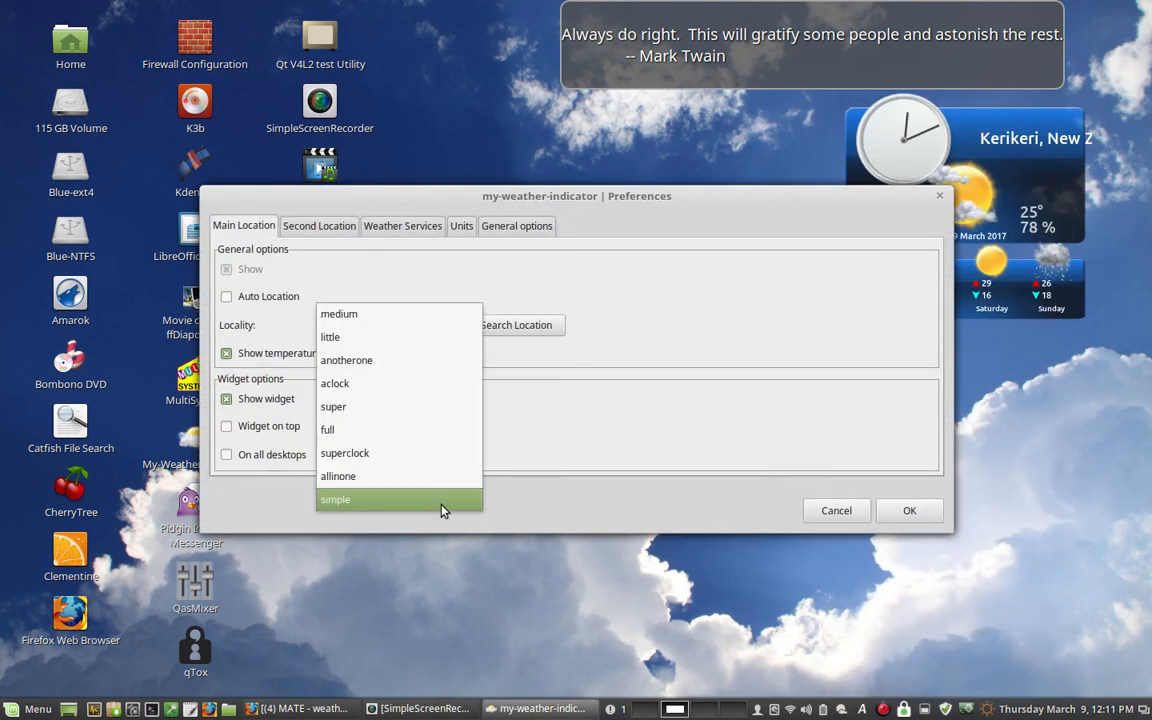
left_click(443, 506)
left_click(885, 511)
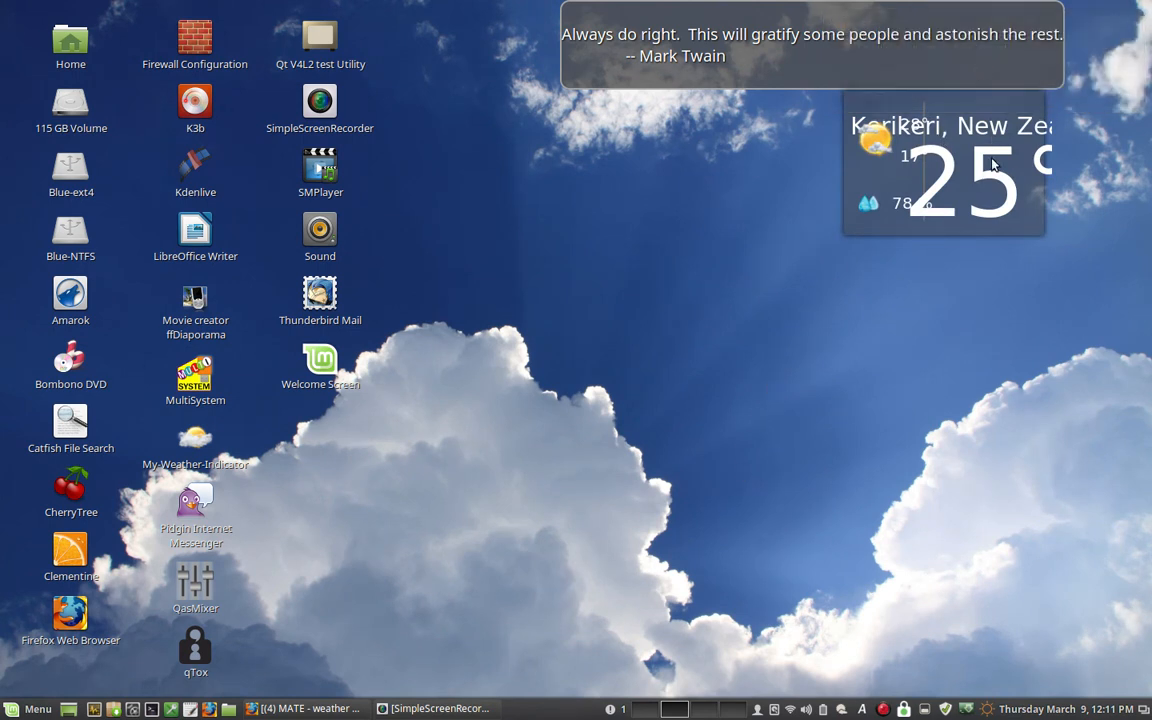
left_click_drag(974, 102, 958, 188)
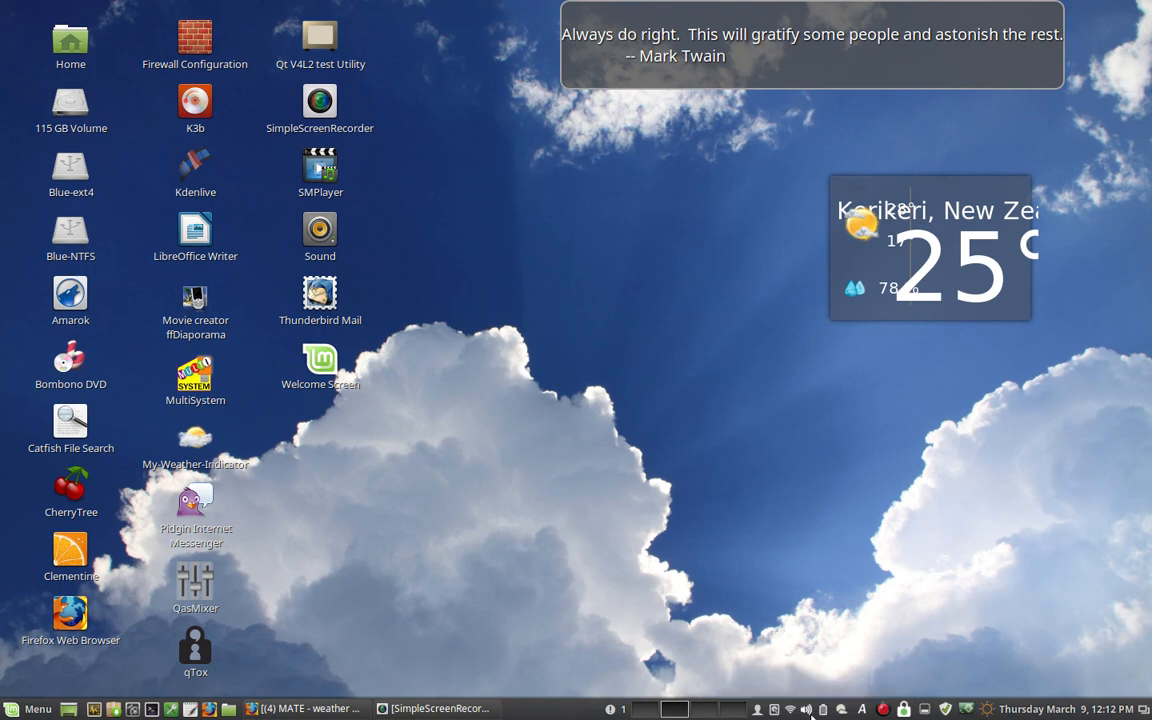
- Return the main location's desktop widget to the super style and apply the preferences
left_click(841, 709)
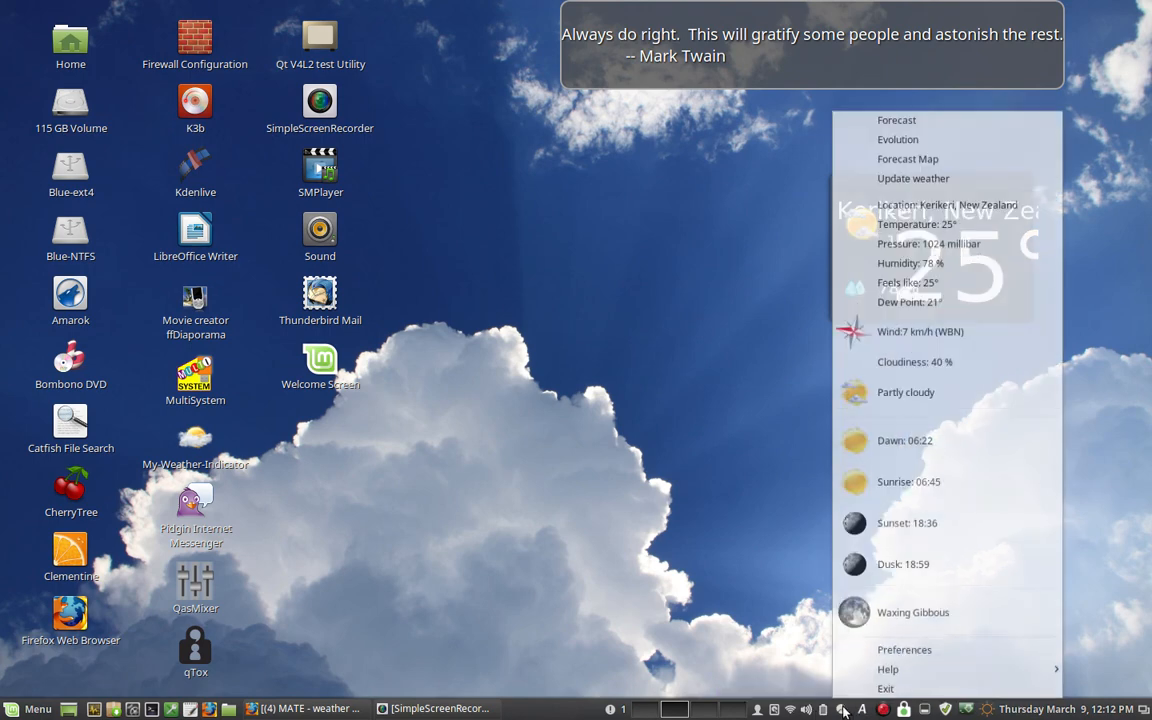
left_click(868, 649)
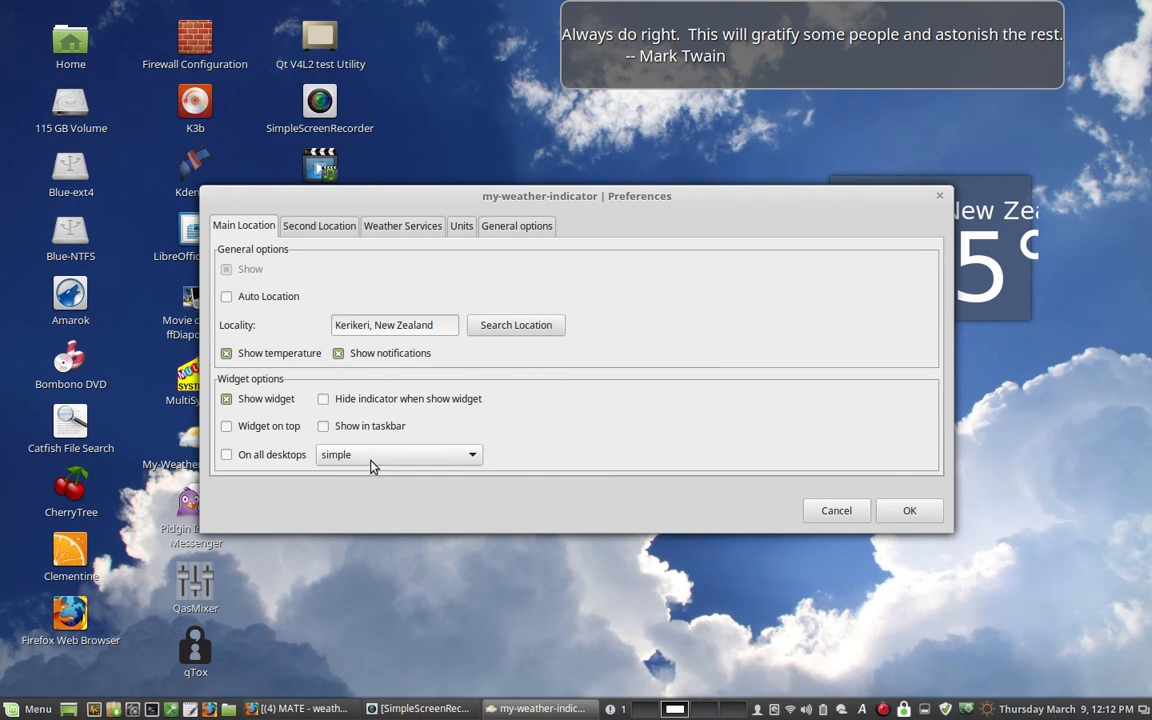
left_click_drag(464, 200, 356, 272)
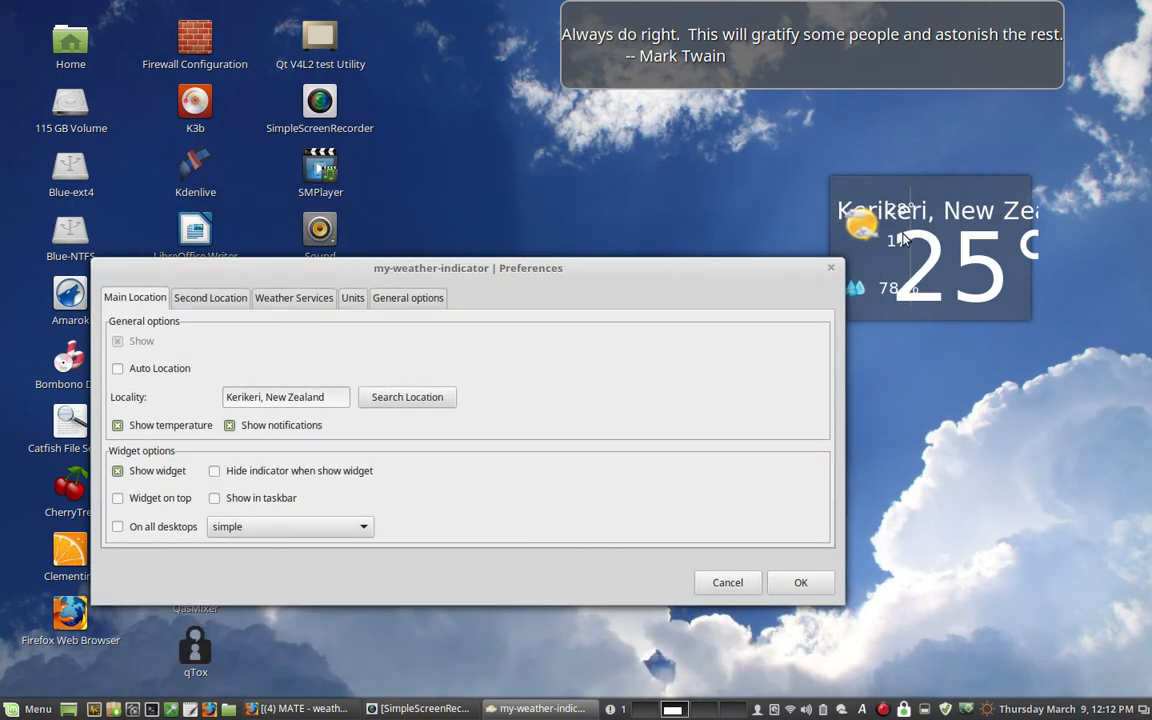
left_click(345, 537)
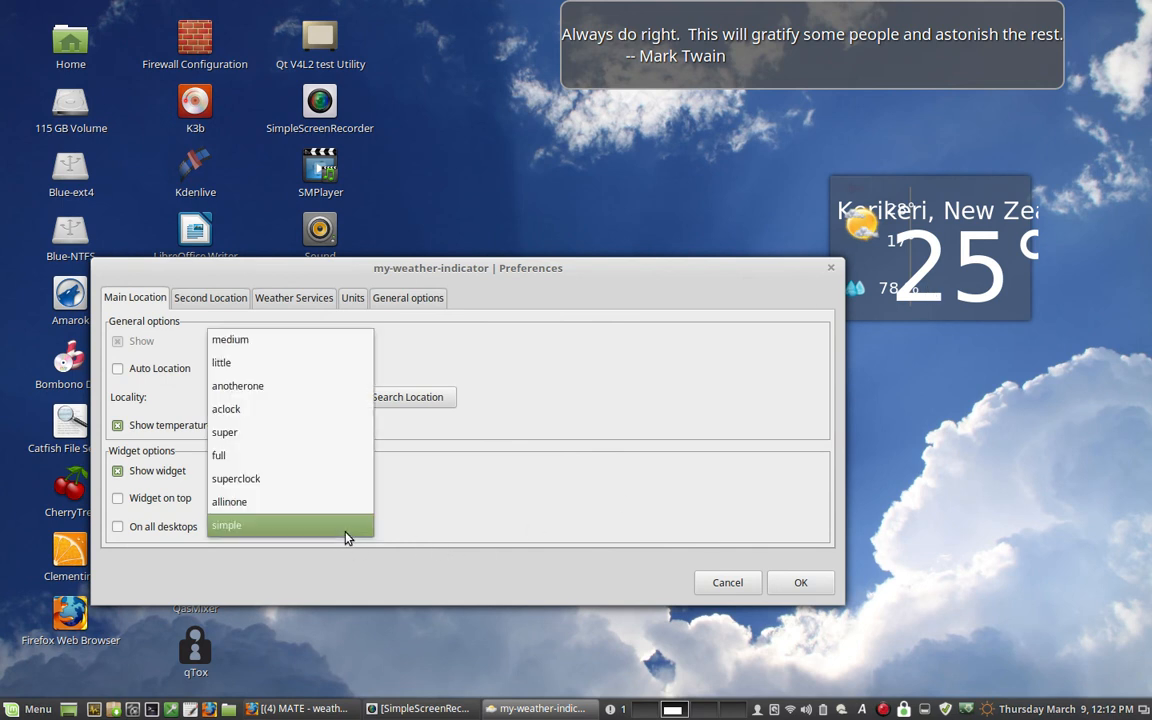
left_click(290, 431)
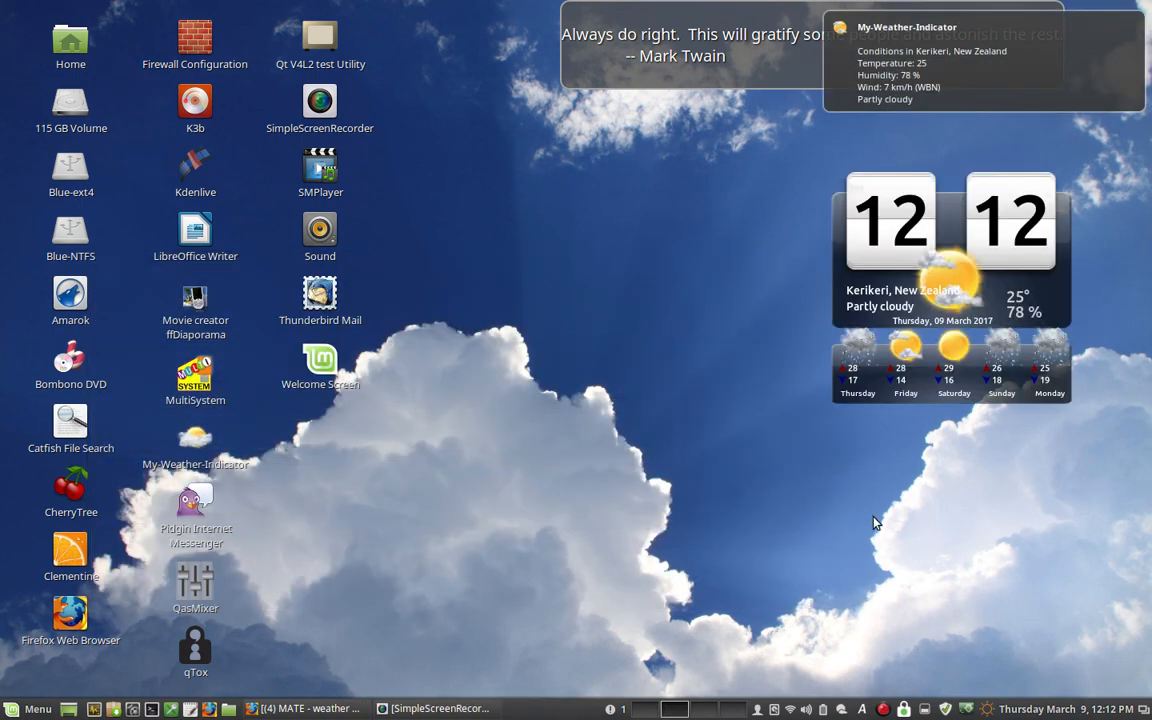
- Look at the Sarasota weather widget on the first workspace and return to workspace 2
left_click(648, 712)
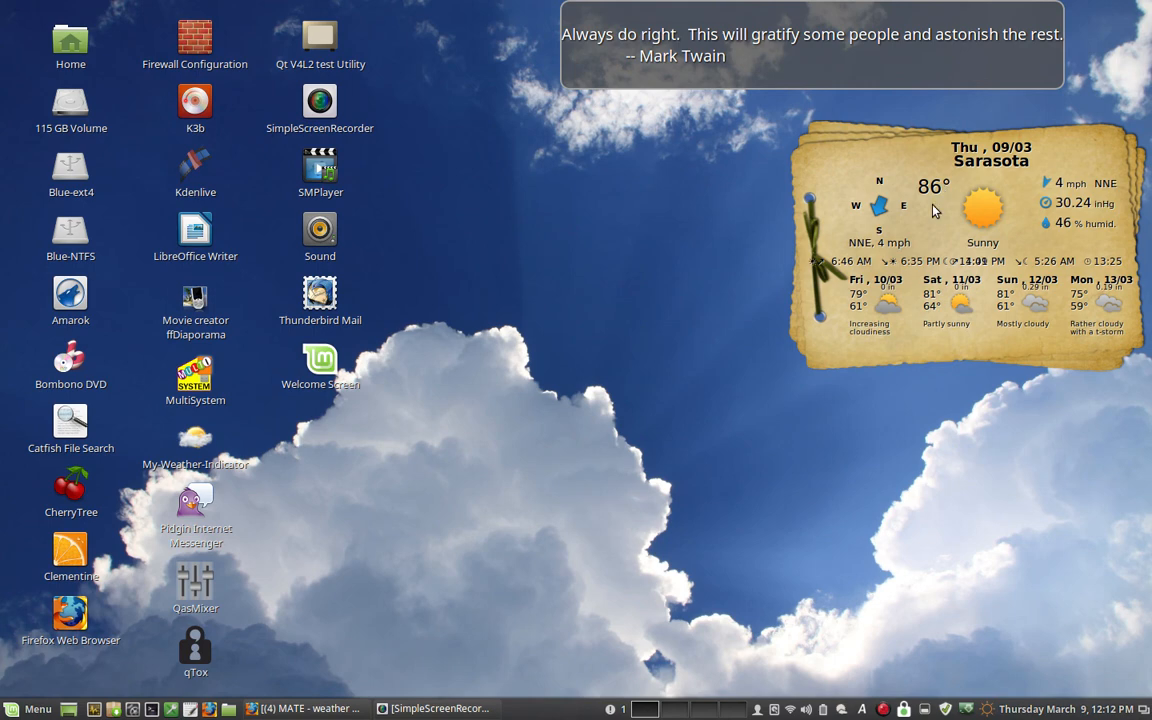
left_click(673, 709)
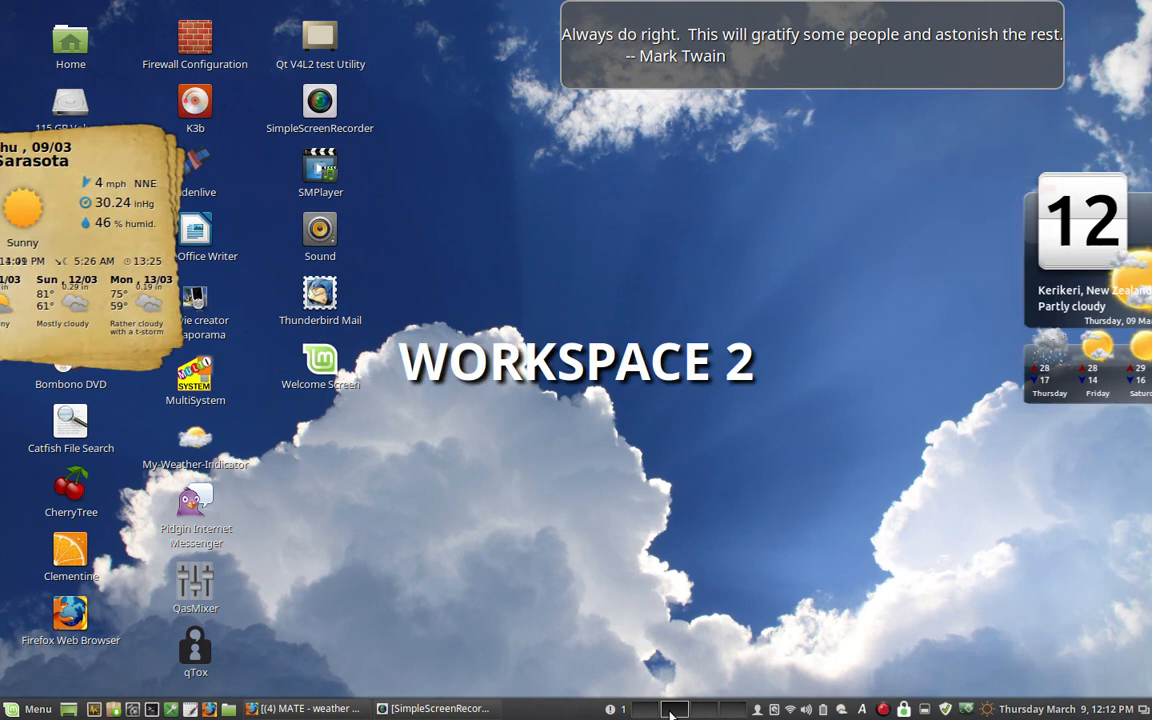